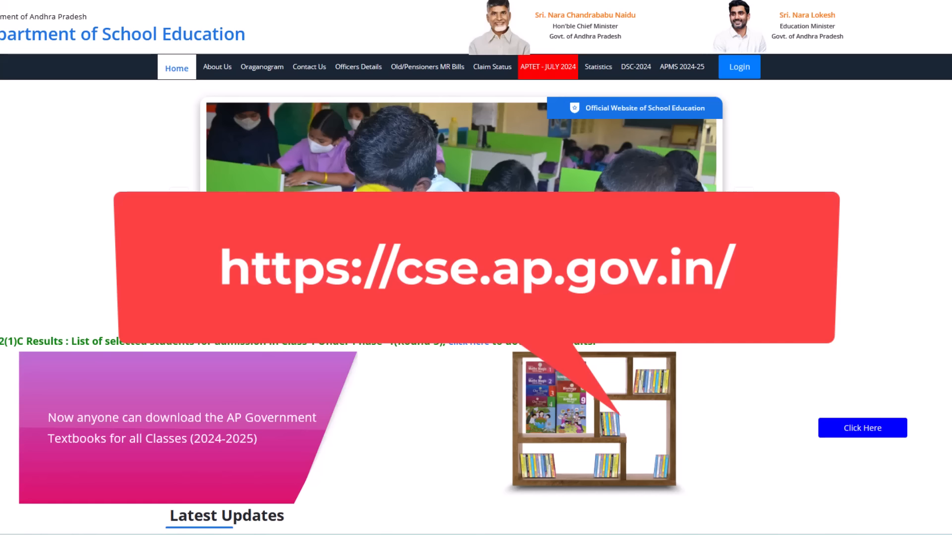
Go to the School Education site's login and open the Work Adjustment service
{"action": "left_click", "coordinate": [742, 67]}
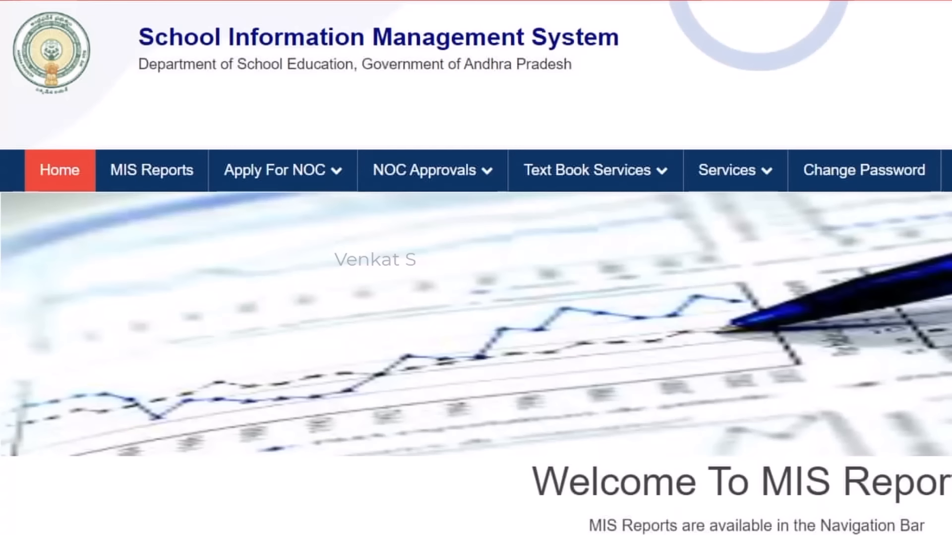
{"action": "mouse_move", "coordinate": [736, 171]}
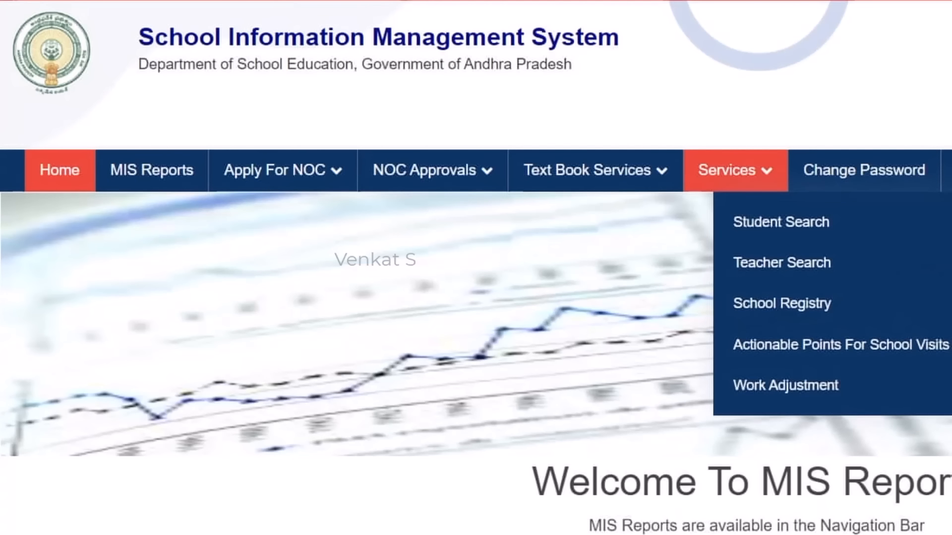
{"action": "left_click", "coordinate": [786, 385]}
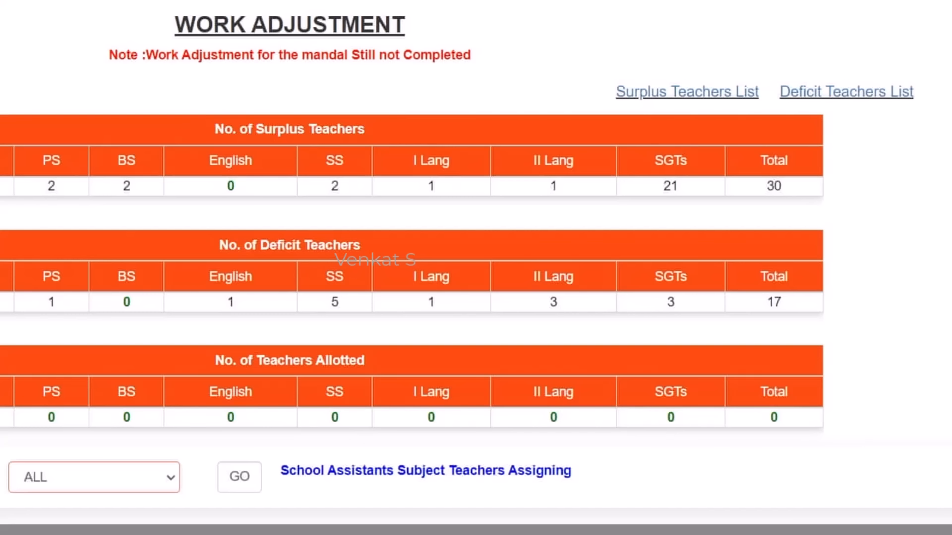
{"action": "scroll", "coordinate": [476, 260], "scroll_direction": "down", "scroll_amount": 1}
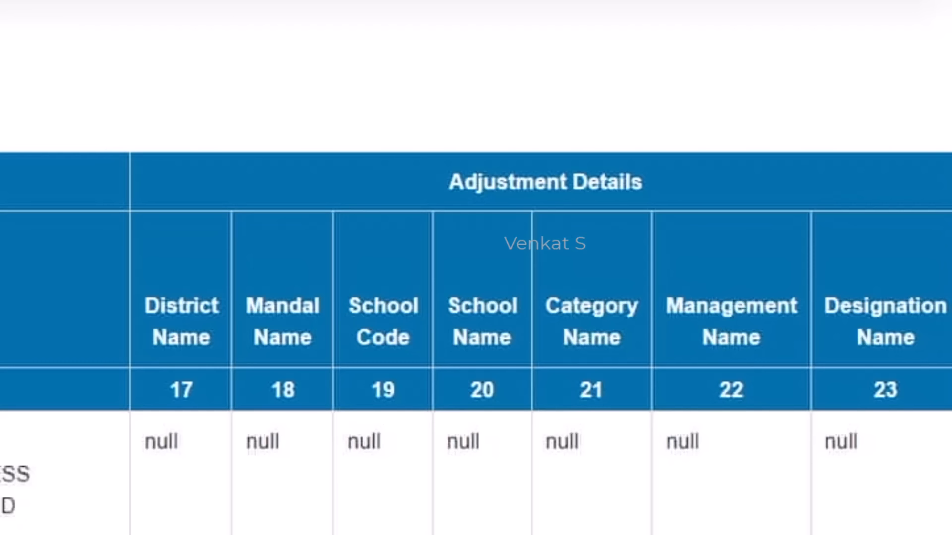
Review the adjustment details of the surplus teachers and the deficit, allotted and remaining teacher columns of the deficit list
{"action": "scroll", "coordinate": [476, 268], "scroll_direction": "down", "scroll_amount": 5}
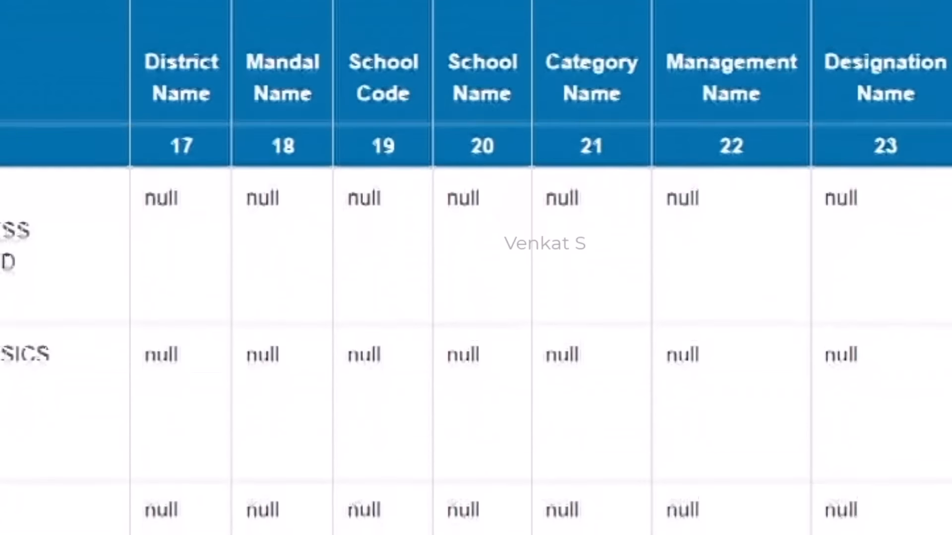
{"action": "scroll", "coordinate": [476, 268], "scroll_direction": "up", "scroll_amount": 3}
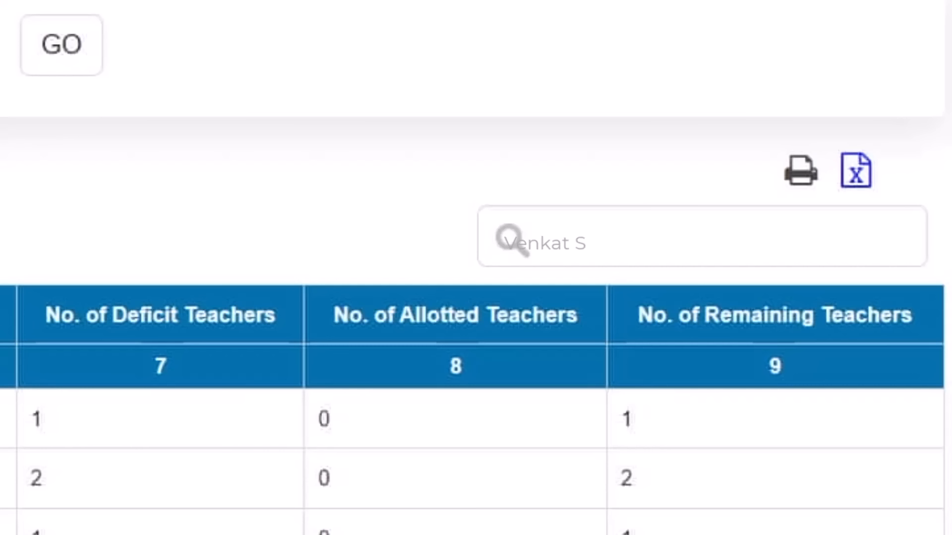
{"action": "scroll", "coordinate": [476, 267], "scroll_direction": "down", "scroll_amount": 6}
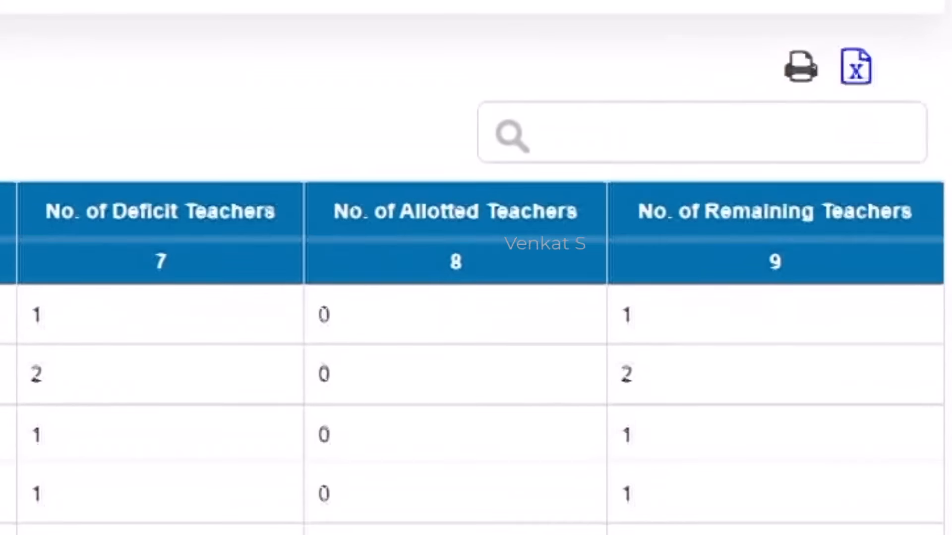
{"action": "scroll", "coordinate": [476, 268], "scroll_direction": "up", "scroll_amount": 5}
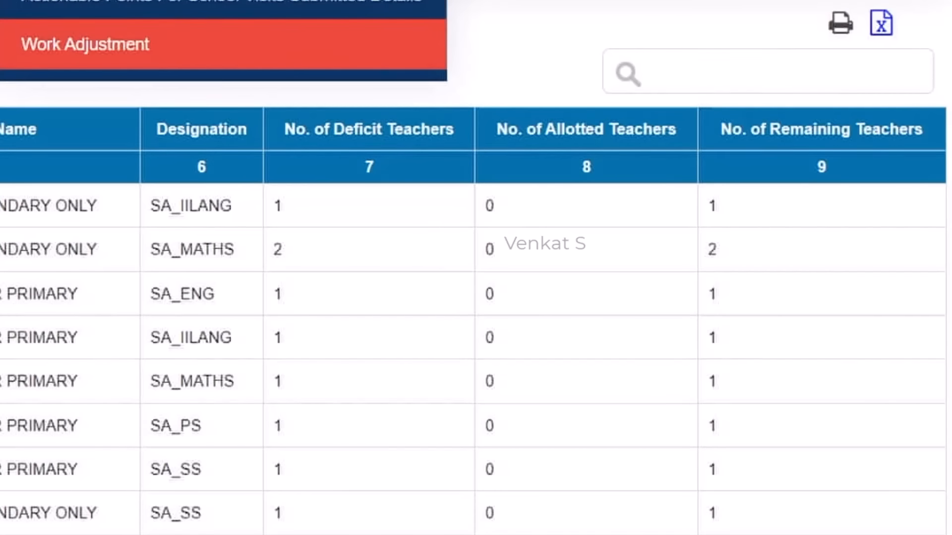
Return to the Work Adjustment page and review its surplus, deficit and allotted teacher summaries
{"action": "left_click", "coordinate": [85, 44]}
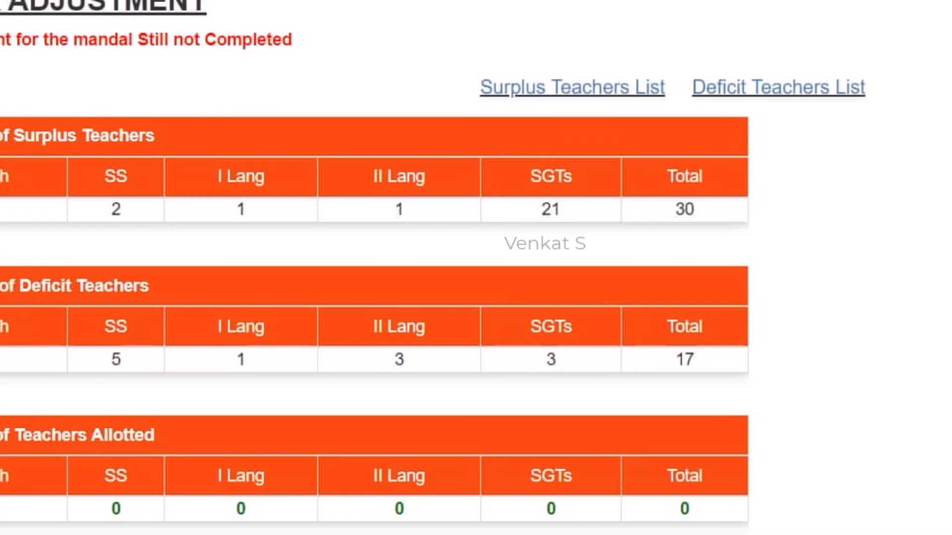
{"action": "scroll", "coordinate": [476, 268], "scroll_direction": "down", "scroll_amount": 2}
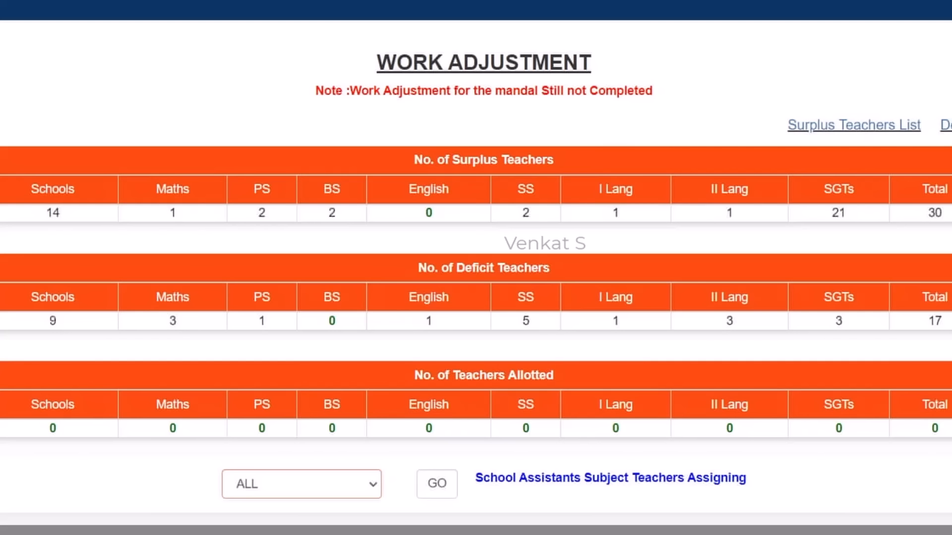
{"action": "scroll", "coordinate": [476, 268], "scroll_direction": "down", "scroll_amount": 1}
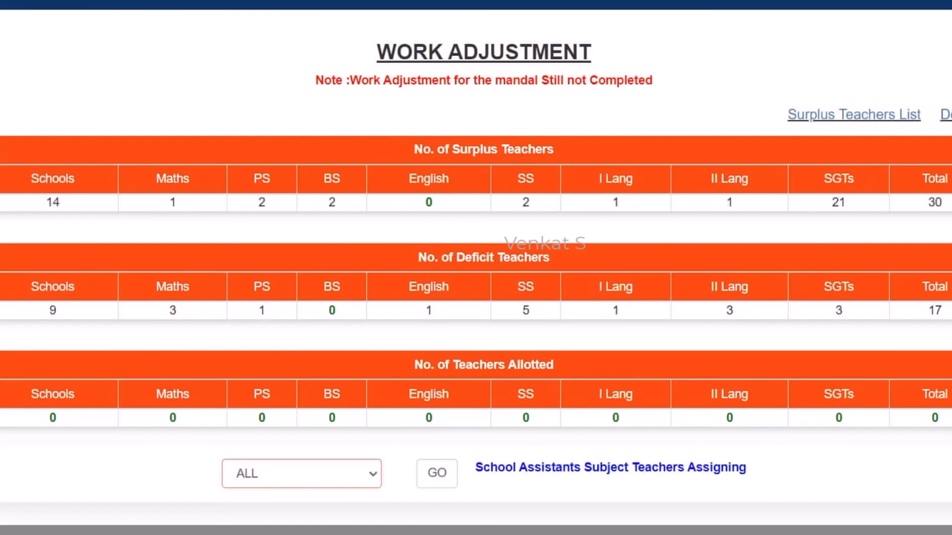
{"action": "scroll", "coordinate": [476, 268], "scroll_direction": "down", "scroll_amount": 1}
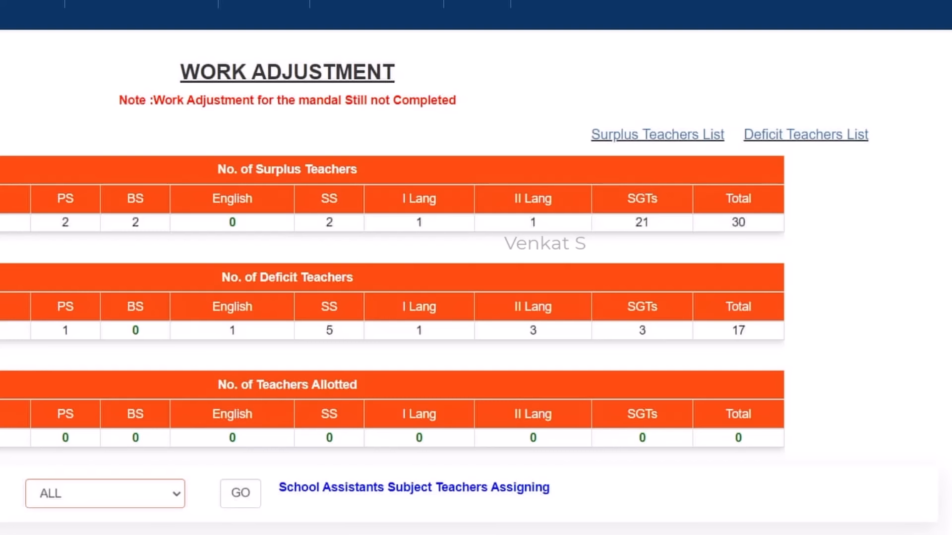
List the deficit schools for ALL designations and look through the complete list
{"action": "left_click", "coordinate": [241, 494]}
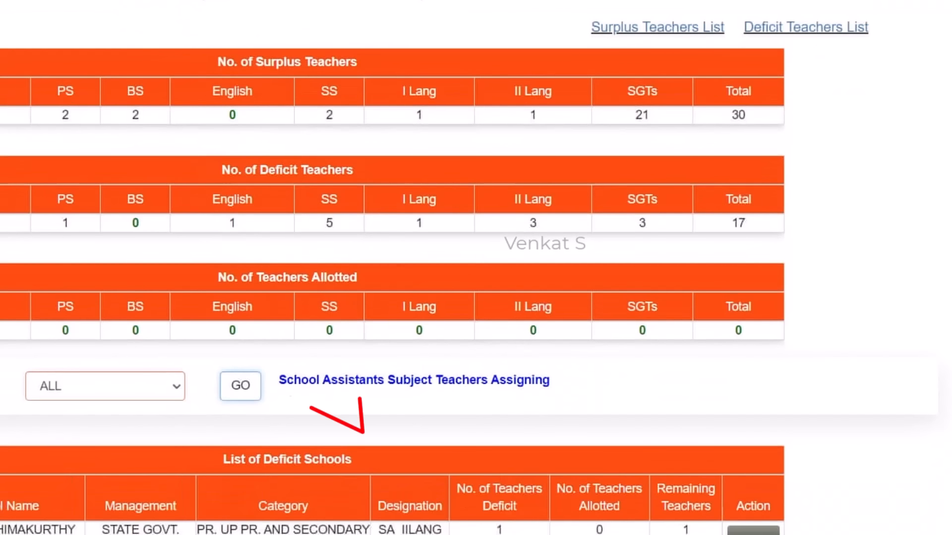
{"action": "scroll", "coordinate": [469, 268], "scroll_direction": "down", "scroll_amount": 5}
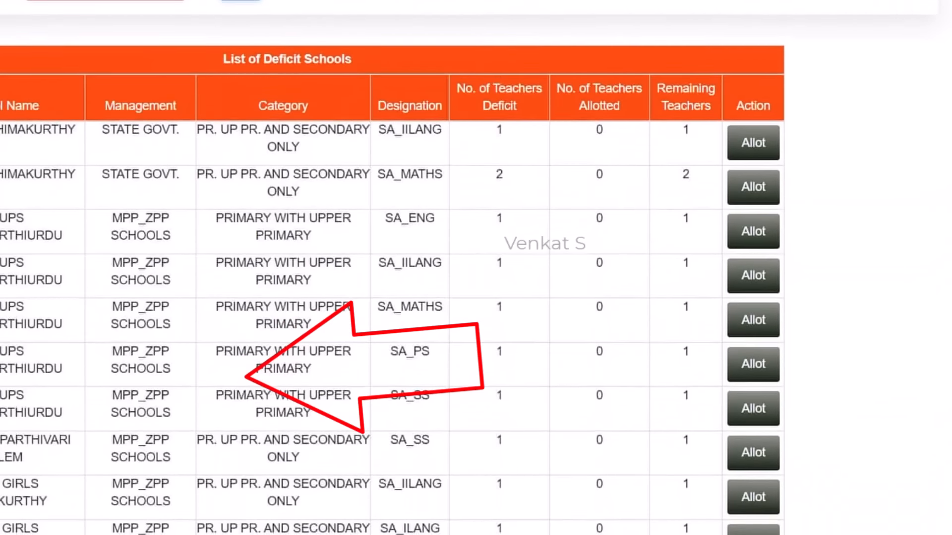
{"action": "scroll", "coordinate": [392, 268], "scroll_direction": "down", "scroll_amount": 6}
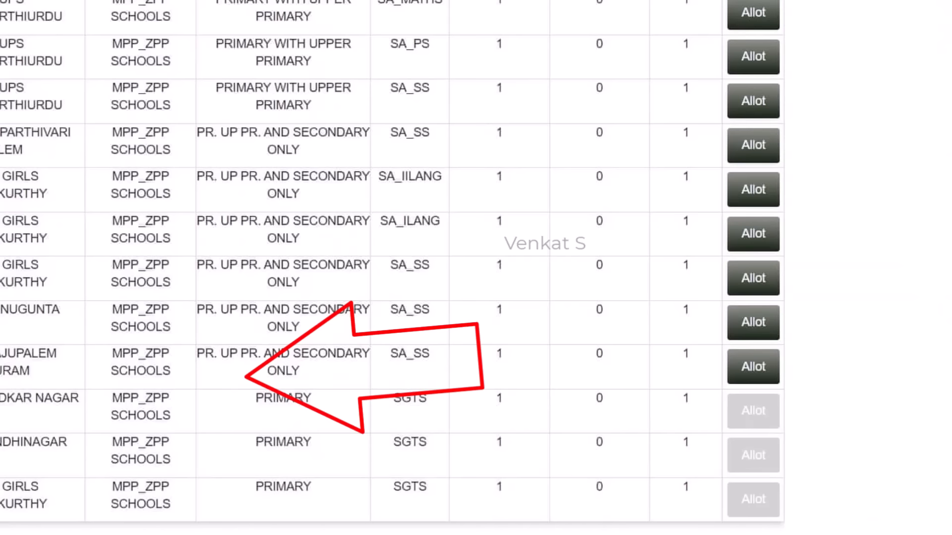
{"action": "scroll", "coordinate": [392, 267], "scroll_direction": "up", "scroll_amount": 6}
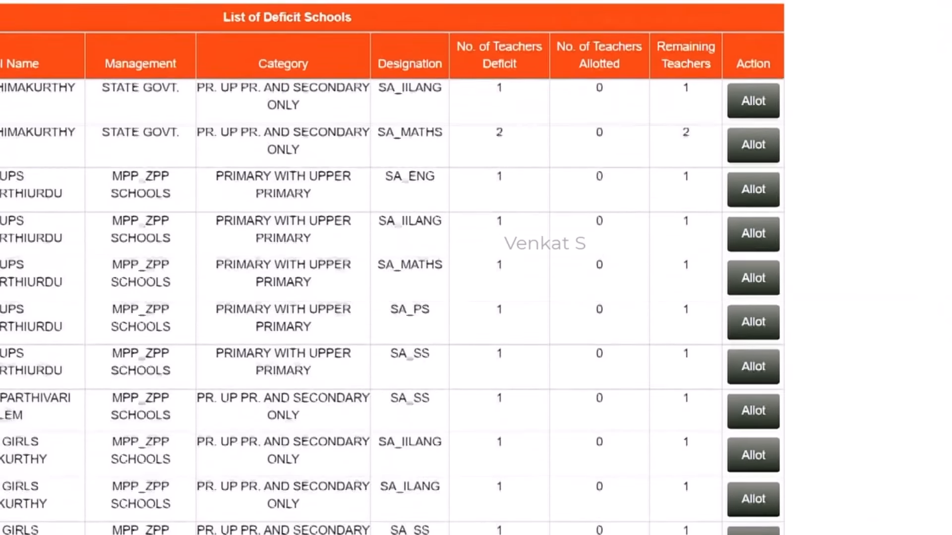
{"action": "scroll", "coordinate": [391, 268], "scroll_direction": "up", "scroll_amount": 3}
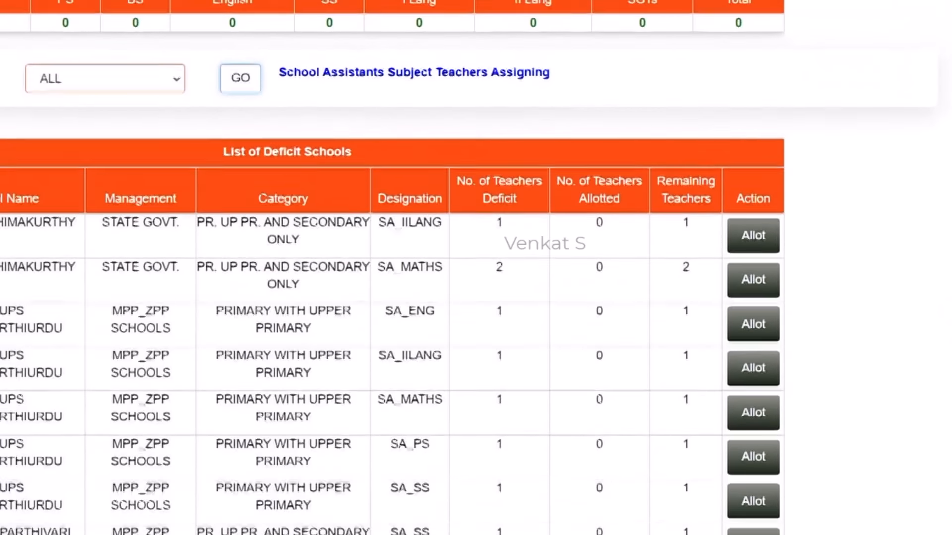
{"action": "scroll", "coordinate": [392, 268], "scroll_direction": "up", "scroll_amount": 1}
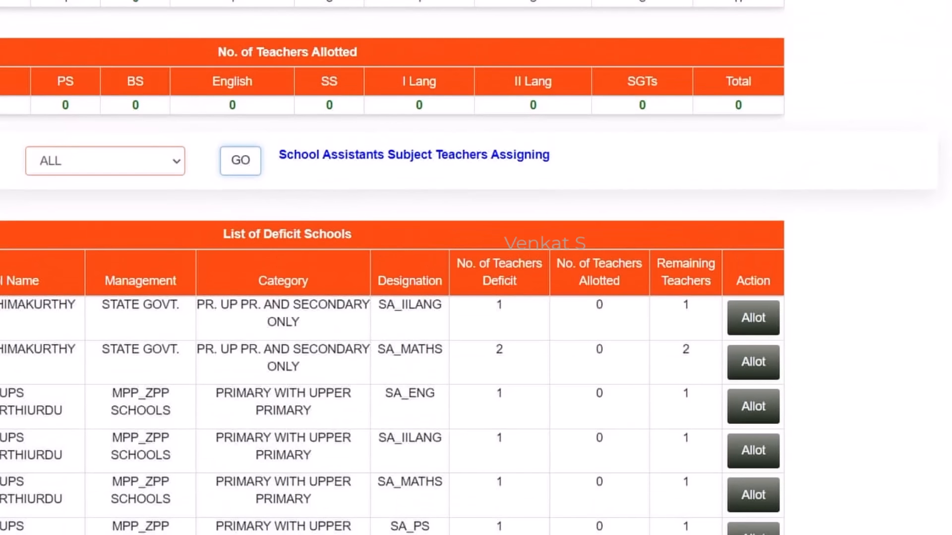
{"action": "scroll", "coordinate": [392, 268], "scroll_direction": "up", "scroll_amount": 1}
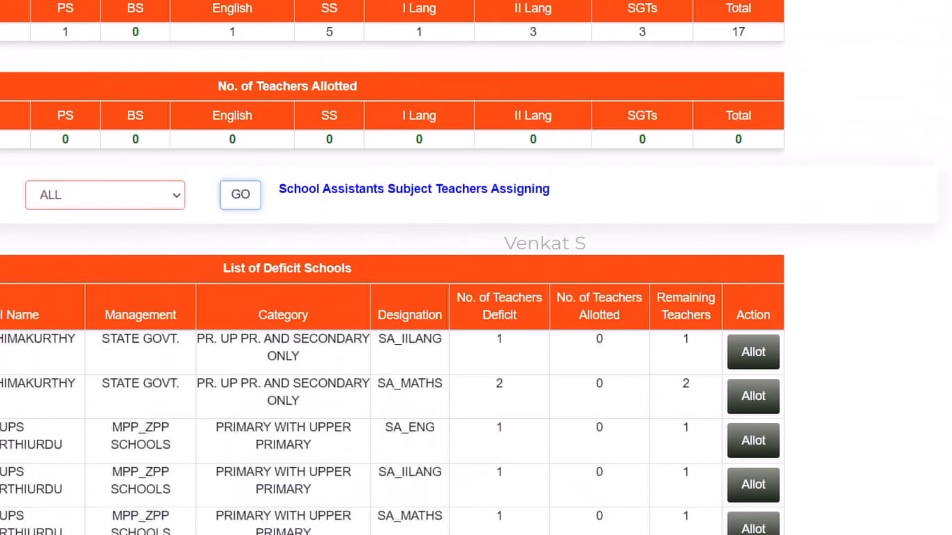
Filter the deficit schools by the SA_MATHS designation and compare the listed schools with the teacher summaries
{"action": "left_click", "coordinate": [105, 195]}
{"action": "left_click", "coordinate": [73, 248]}
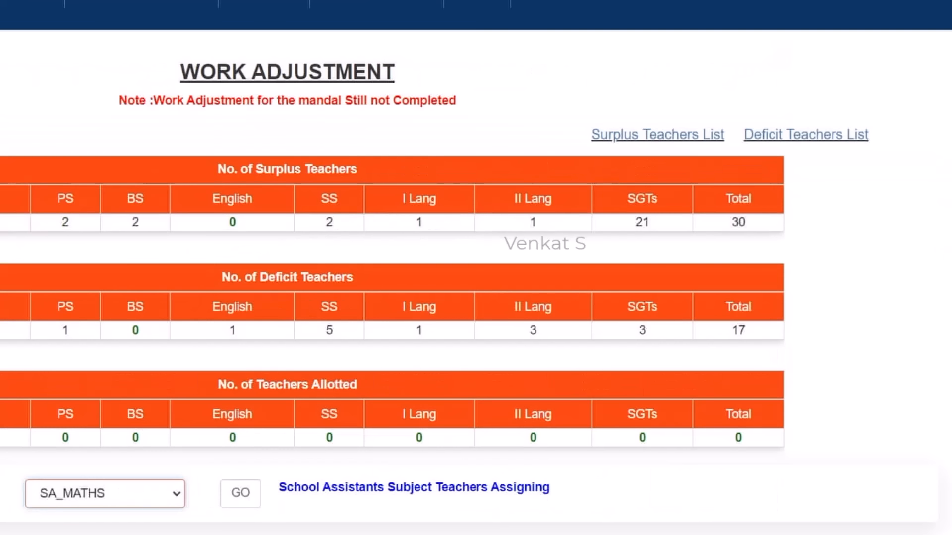
{"action": "left_click", "coordinate": [240, 493]}
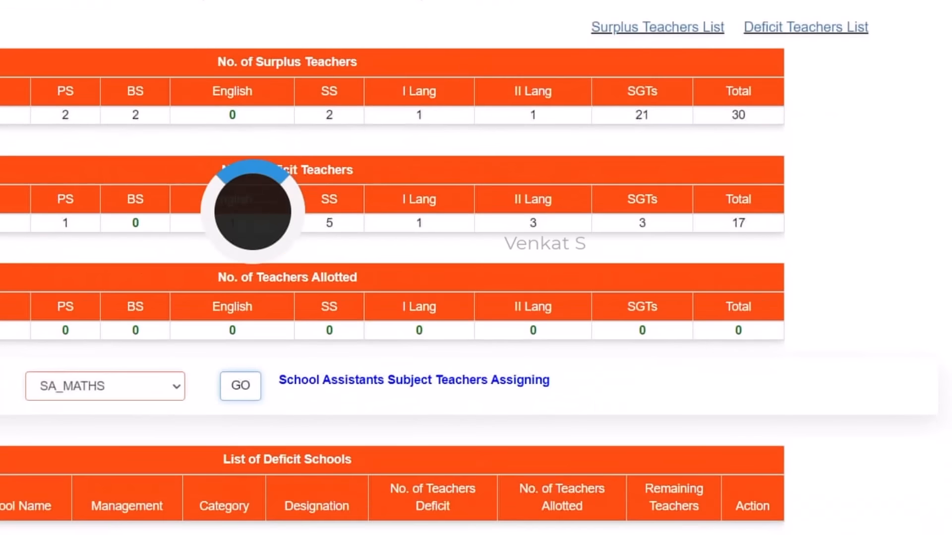
{"action": "scroll", "coordinate": [240, 493], "scroll_direction": "down", "scroll_amount": 1}
{"action": "scroll", "coordinate": [476, 268], "scroll_direction": "down", "scroll_amount": 2}
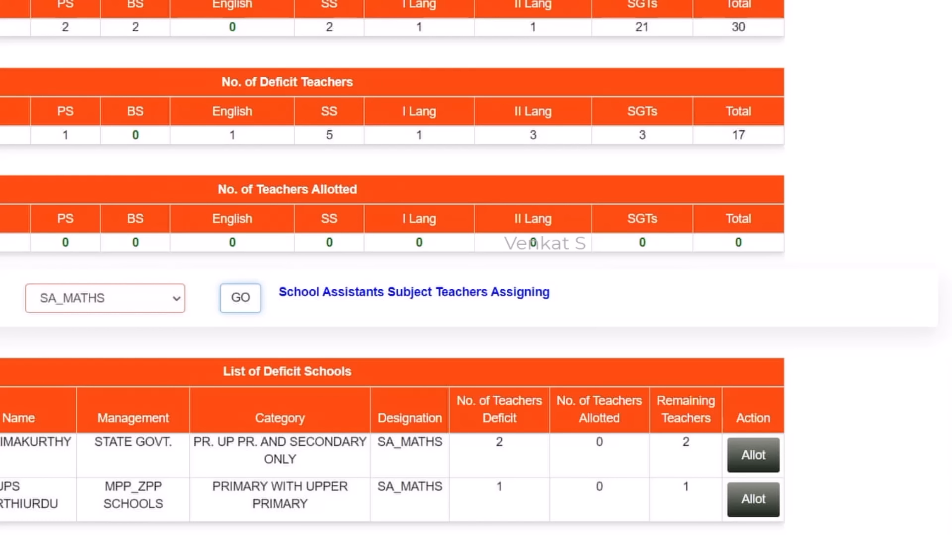
{"action": "scroll", "coordinate": [476, 267], "scroll_direction": "up", "scroll_amount": 4}
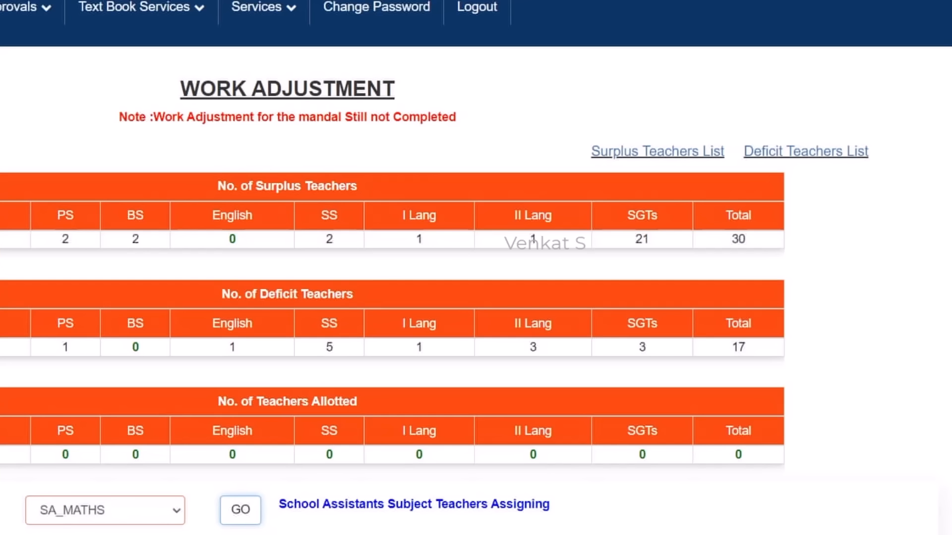
{"action": "scroll", "coordinate": [476, 268], "scroll_direction": "down", "scroll_amount": 1}
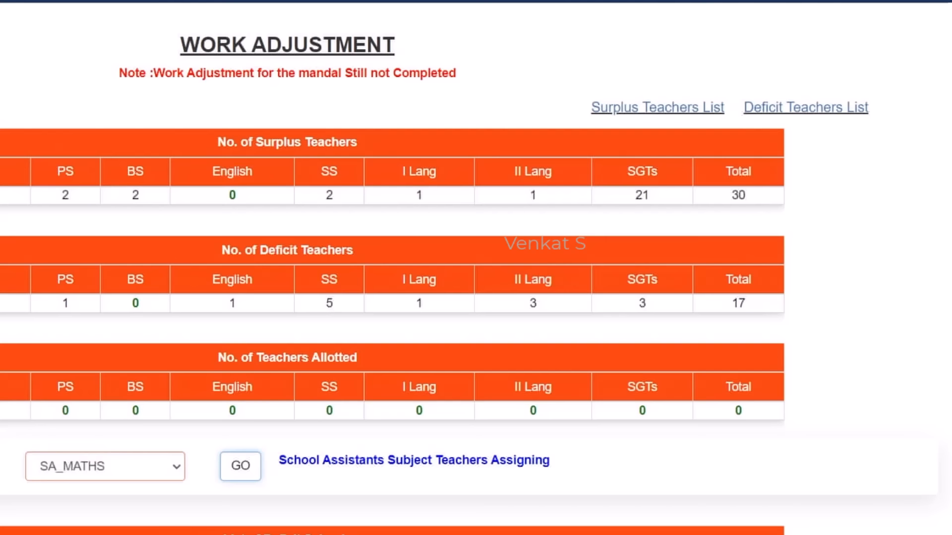
{"action": "scroll", "coordinate": [476, 268], "scroll_direction": "down", "scroll_amount": 1}
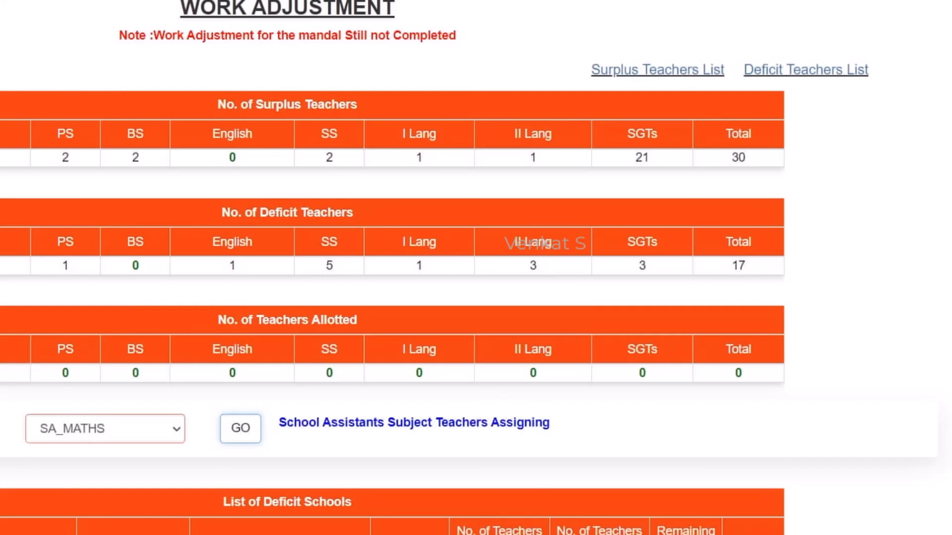
{"action": "scroll", "coordinate": [476, 267], "scroll_direction": "down", "scroll_amount": 1}
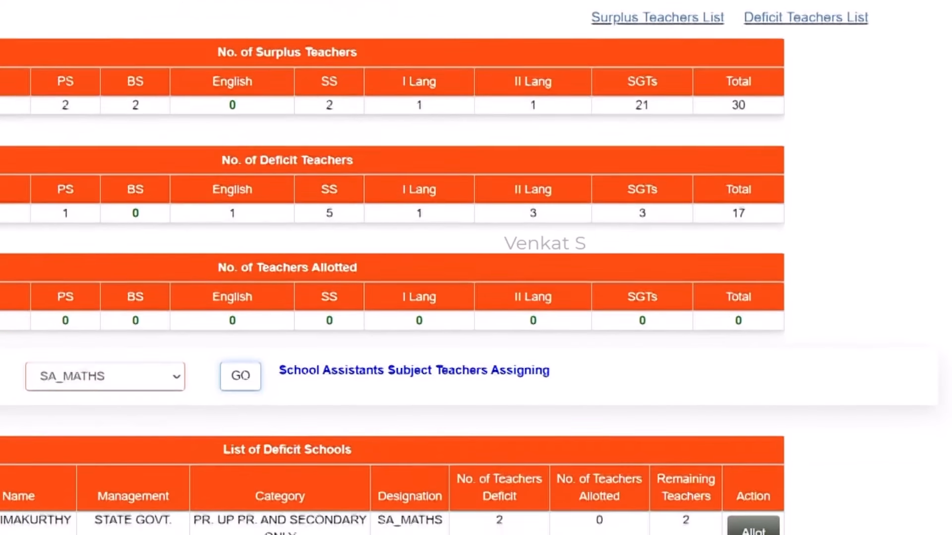
{"action": "scroll", "coordinate": [476, 268], "scroll_direction": "down", "scroll_amount": 1}
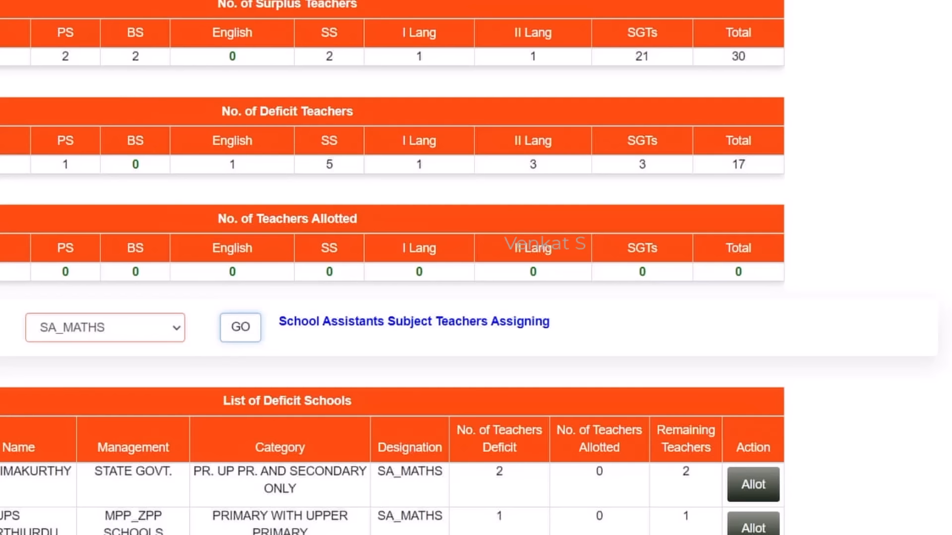
{"action": "scroll", "coordinate": [476, 268], "scroll_direction": "up", "scroll_amount": 1}
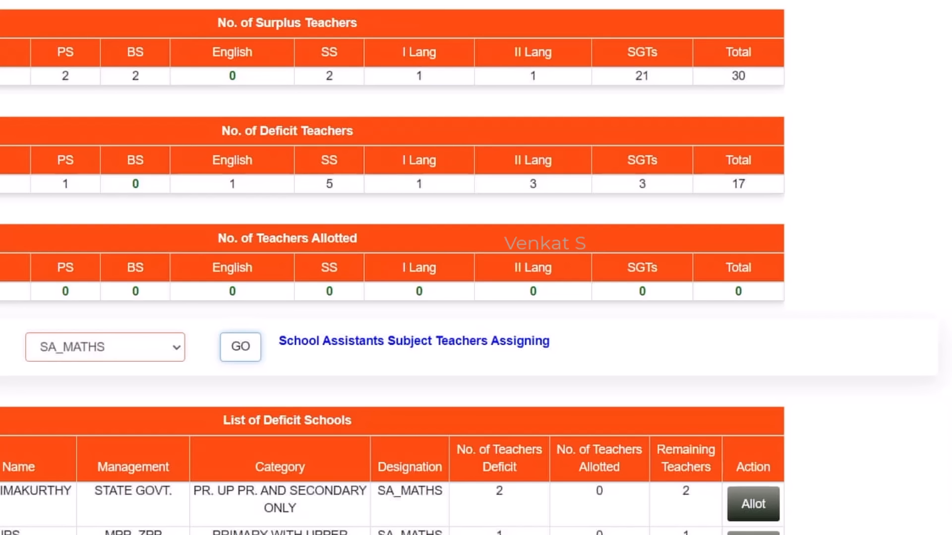
{"action": "scroll", "coordinate": [469, 267], "scroll_direction": "down", "scroll_amount": 1}
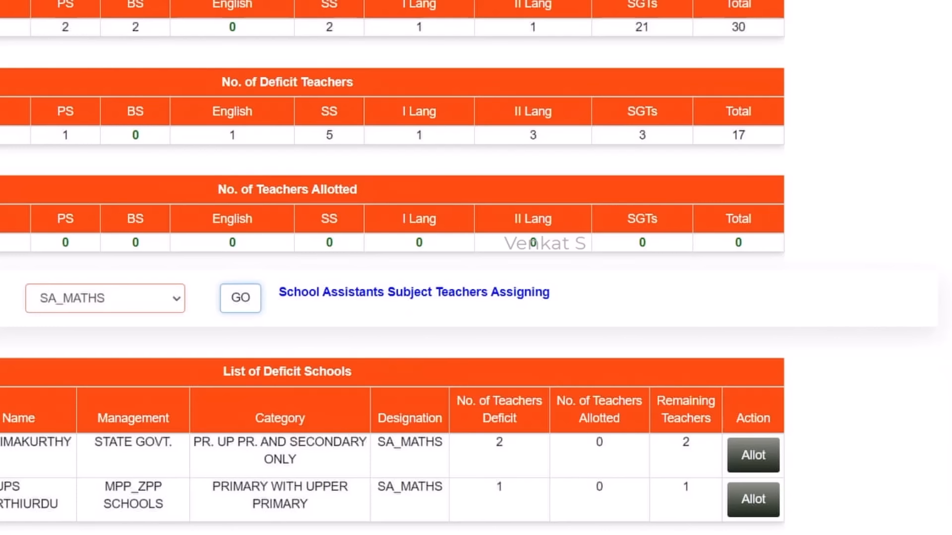
Set the designation filter back to ALL and list the deficit schools again
{"action": "left_click", "coordinate": [105, 298]}
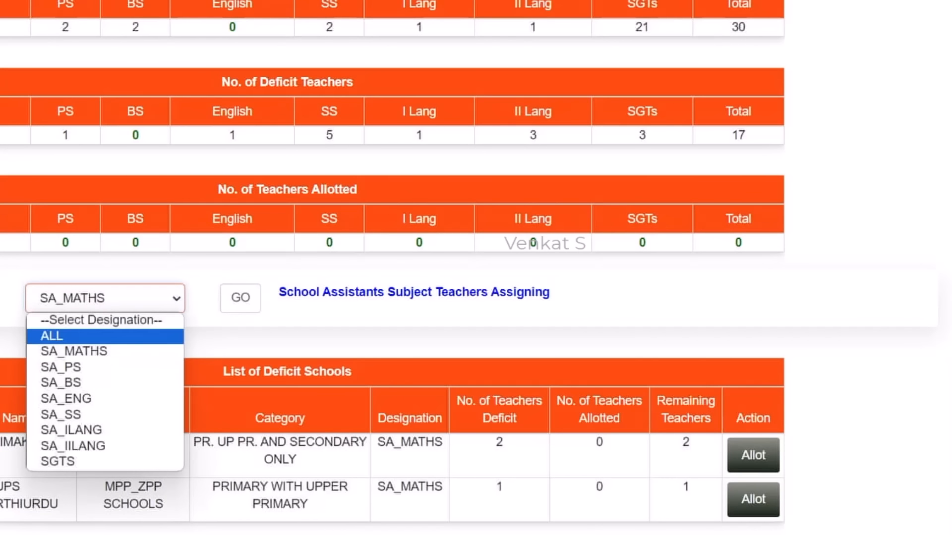
{"action": "key", "text": "Return"}
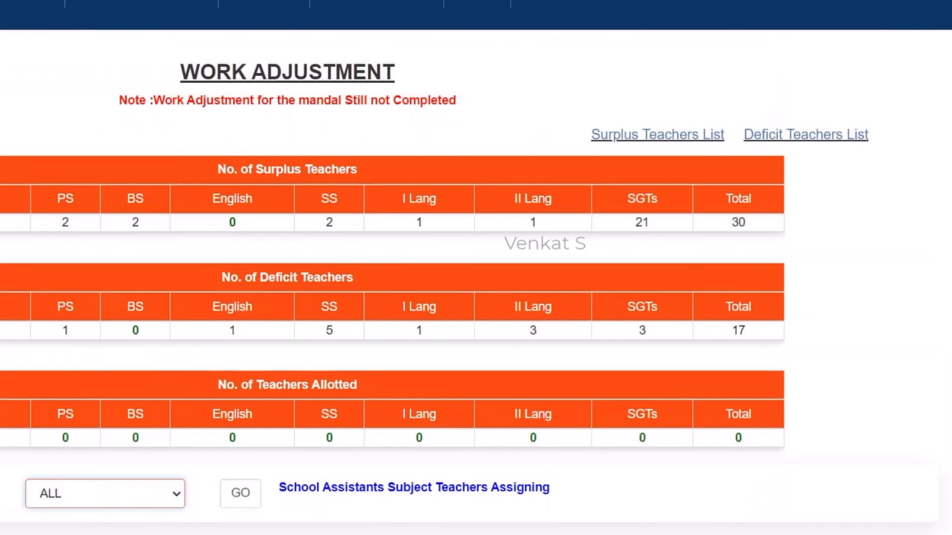
{"action": "left_click", "coordinate": [240, 494]}
{"action": "scroll", "coordinate": [241, 494], "scroll_direction": "down", "scroll_amount": 1}
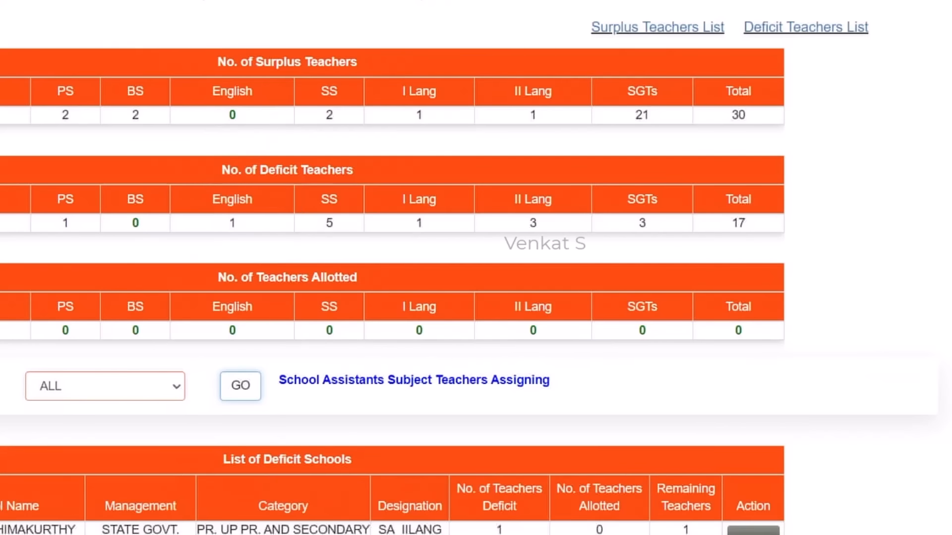
{"action": "scroll", "coordinate": [468, 268], "scroll_direction": "down", "scroll_amount": 7}
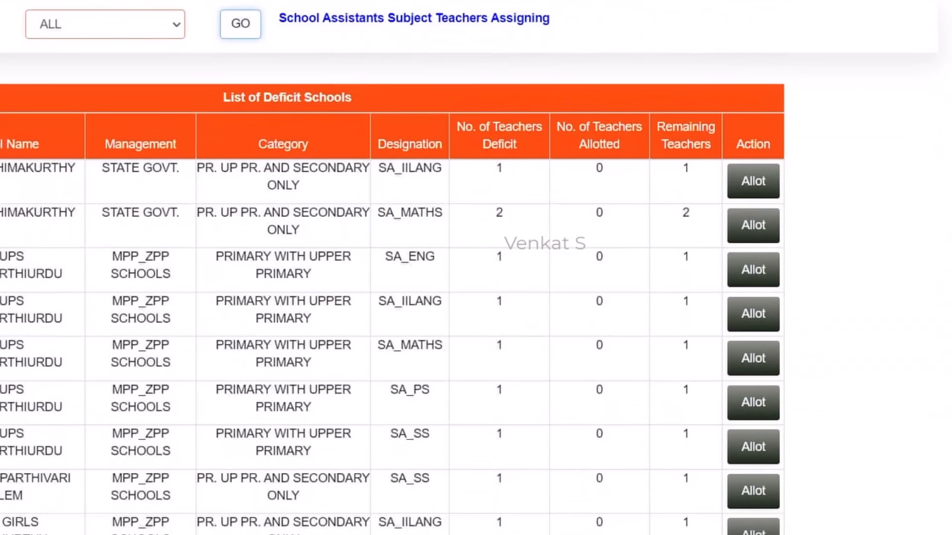
{"action": "scroll", "coordinate": [468, 267], "scroll_direction": "up", "scroll_amount": 3}
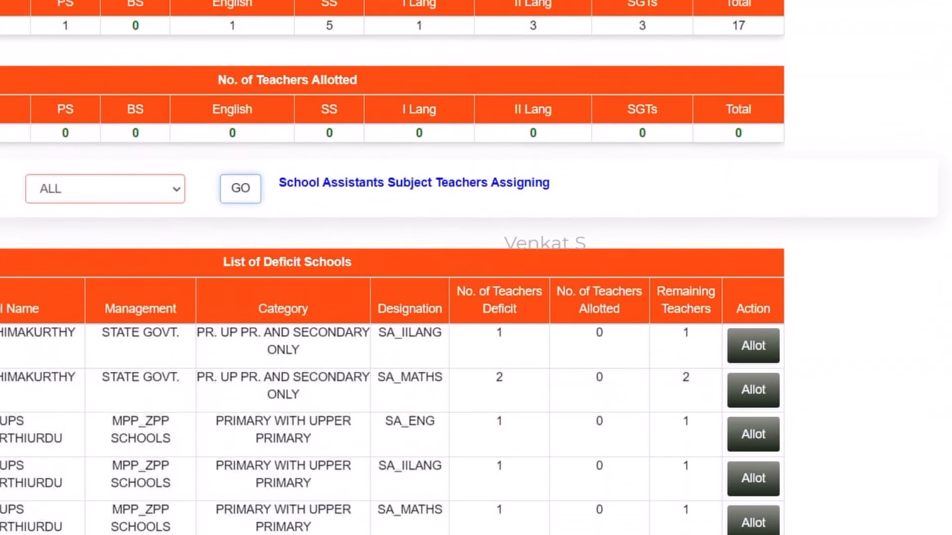
List the deficit schools for the SA_MATHS designation and check them against the surplus, deficit and allotted teacher summaries
{"action": "left_click", "coordinate": [105, 189]}
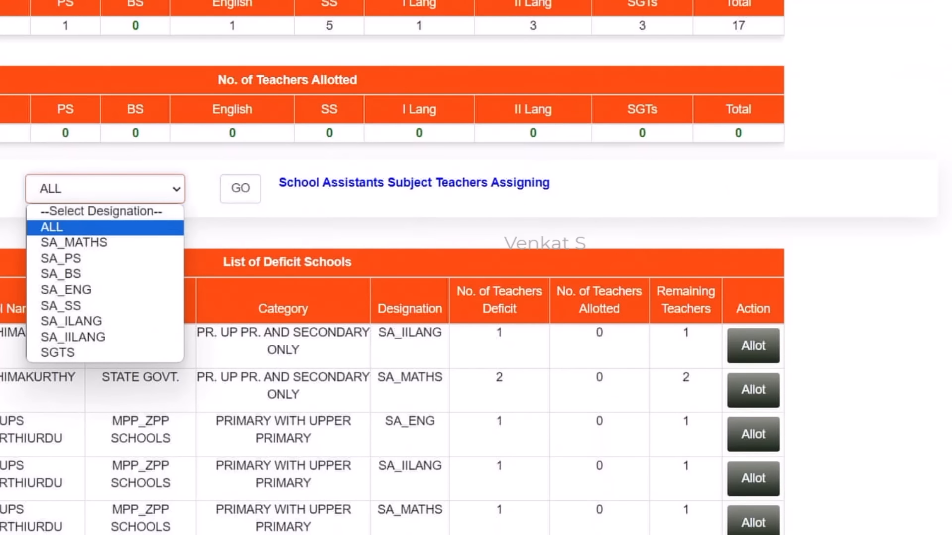
{"action": "left_click", "coordinate": [105, 243]}
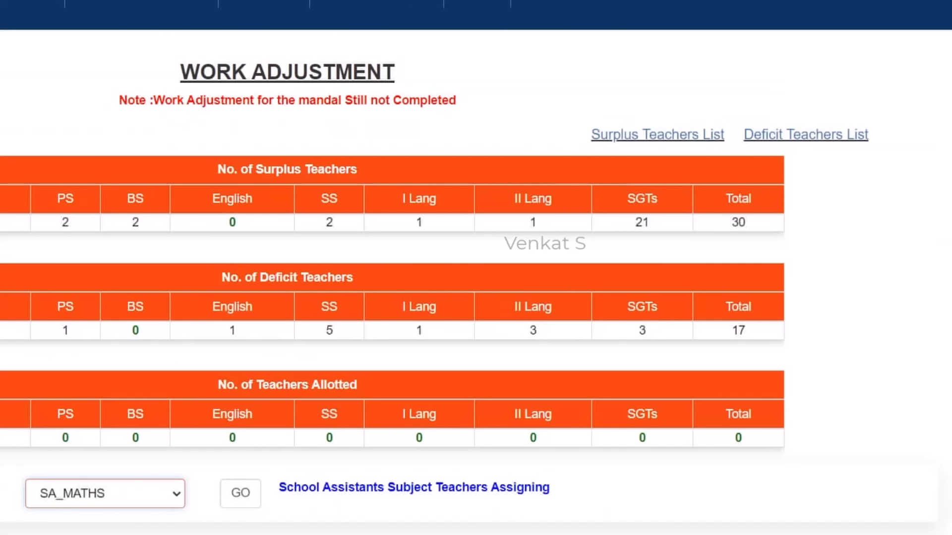
{"action": "left_click", "coordinate": [240, 494]}
{"action": "scroll", "coordinate": [241, 494], "scroll_direction": "down", "scroll_amount": 1}
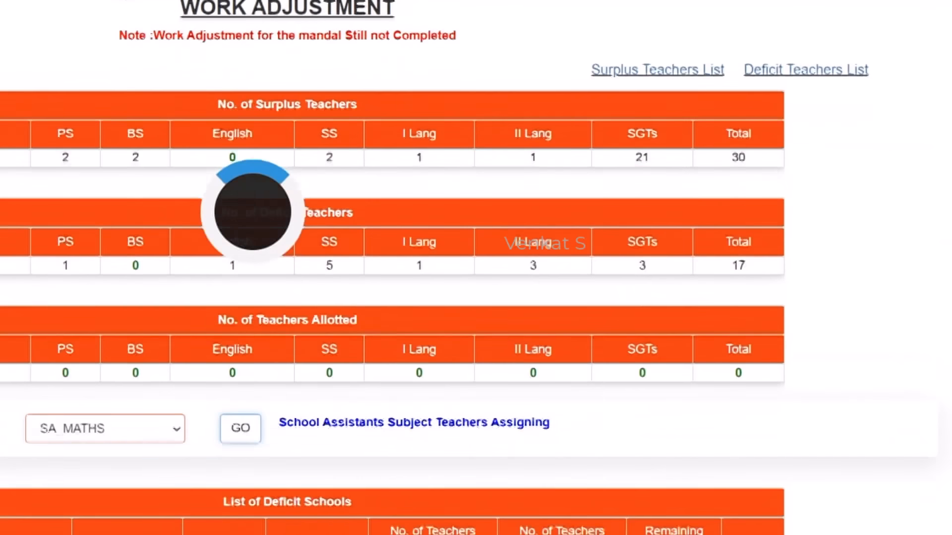
{"action": "scroll", "coordinate": [469, 267], "scroll_direction": "down", "scroll_amount": 2}
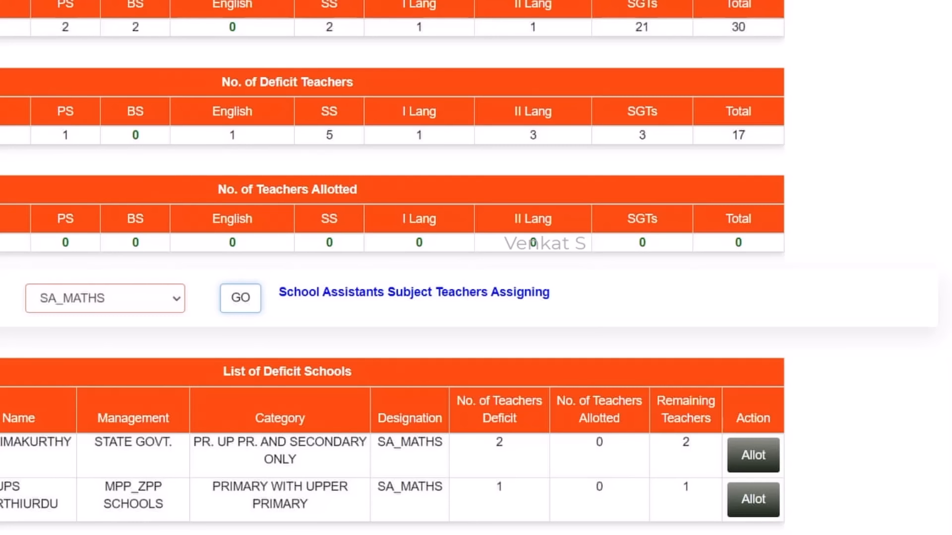
{"action": "scroll", "coordinate": [469, 267], "scroll_direction": "up", "scroll_amount": 1}
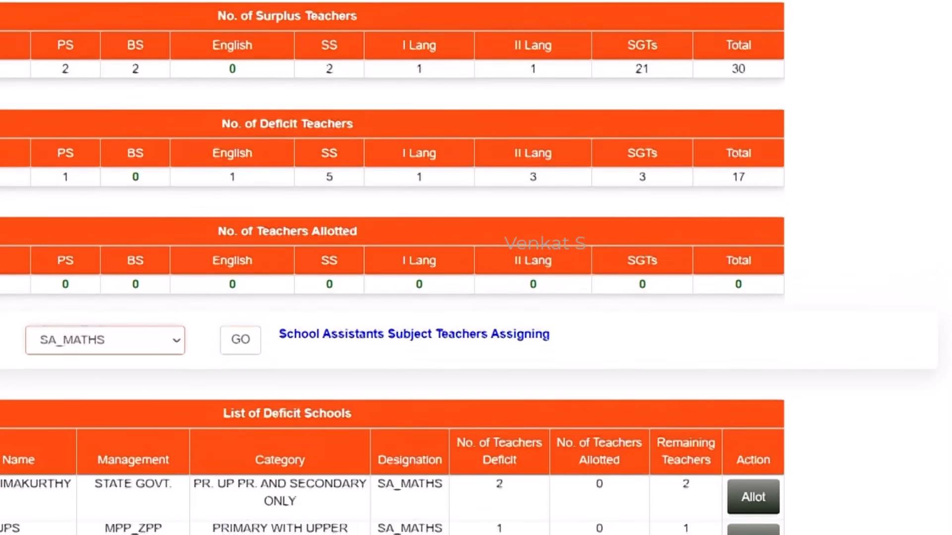
{"action": "scroll", "coordinate": [469, 268], "scroll_direction": "down", "scroll_amount": 1}
{"action": "scroll", "coordinate": [468, 268], "scroll_direction": "up", "scroll_amount": 1}
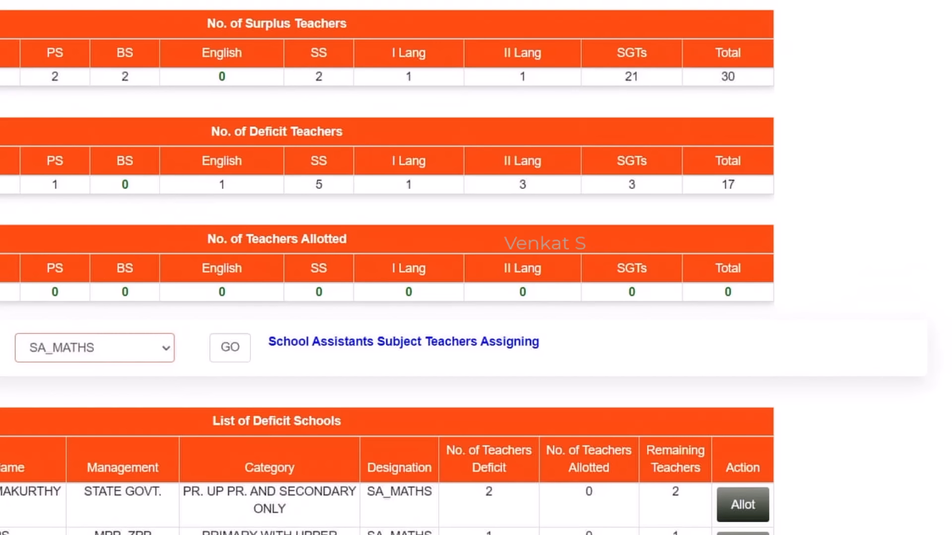
{"action": "scroll", "coordinate": [476, 268], "scroll_direction": "down", "scroll_amount": 1}
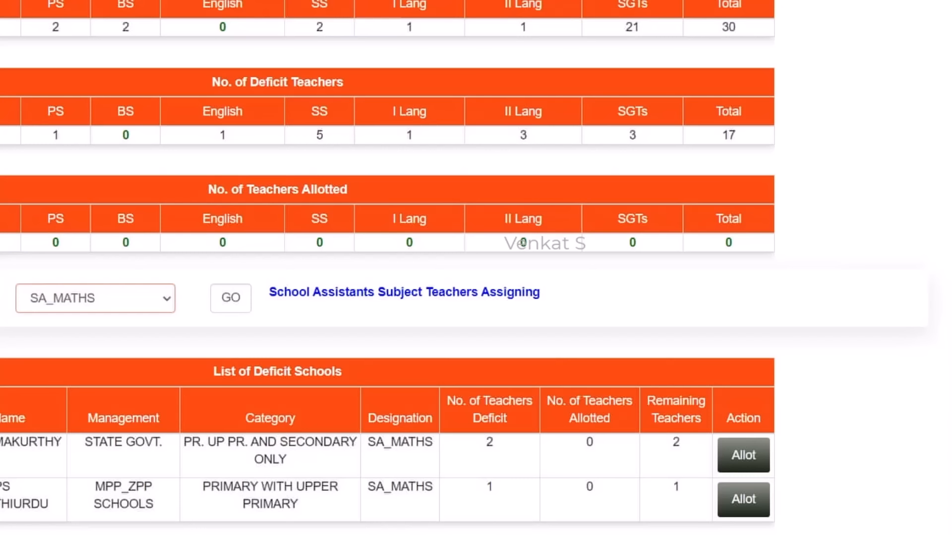
Allot the available surplus maths teacher to GOVT.HS CHIMAKURTHY for its SA_MATHS deficit
{"action": "scroll", "coordinate": [476, 268], "scroll_direction": "down", "scroll_amount": 3}
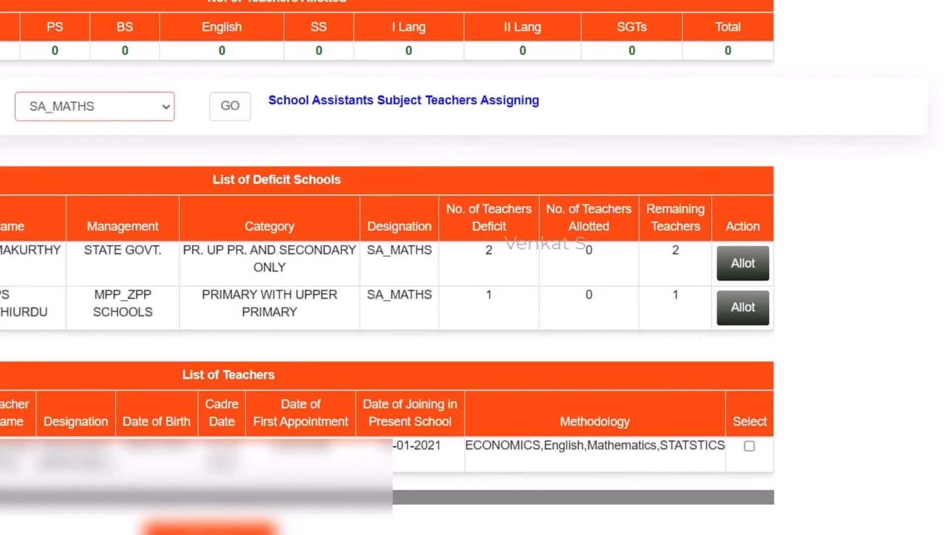
{"action": "scroll", "coordinate": [461, 268], "scroll_direction": "up", "scroll_amount": 5}
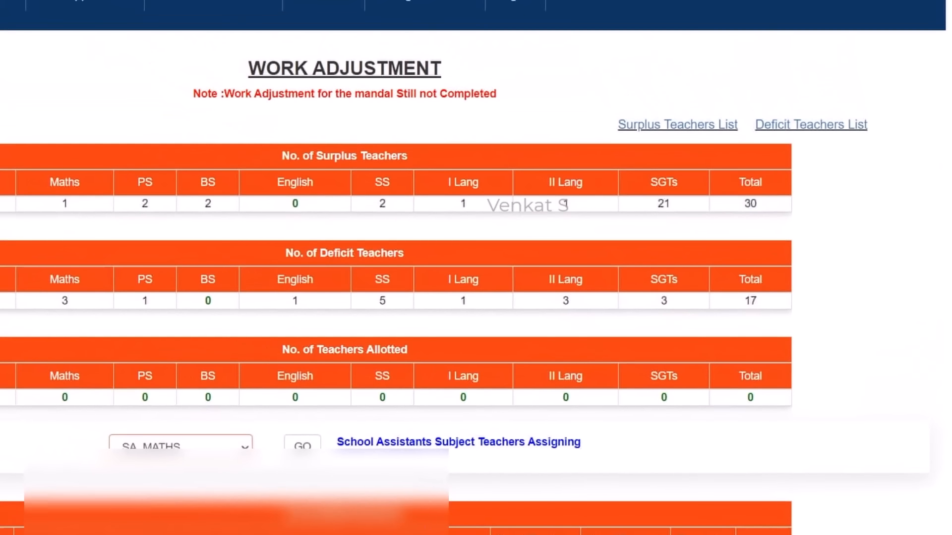
{"action": "scroll", "coordinate": [476, 268], "scroll_direction": "down", "scroll_amount": 1}
{"action": "scroll", "coordinate": [396, 268], "scroll_direction": "down", "scroll_amount": 3}
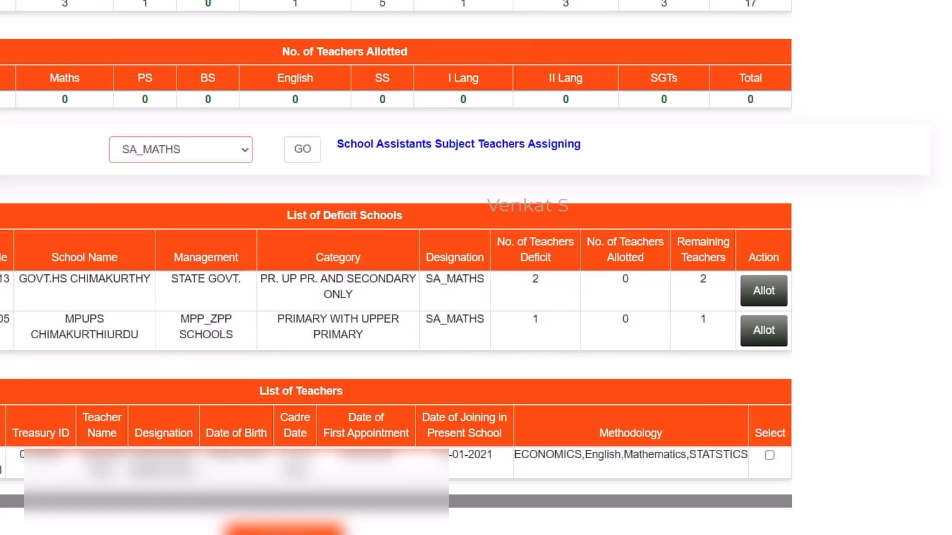
{"action": "left_click", "coordinate": [770, 456]}
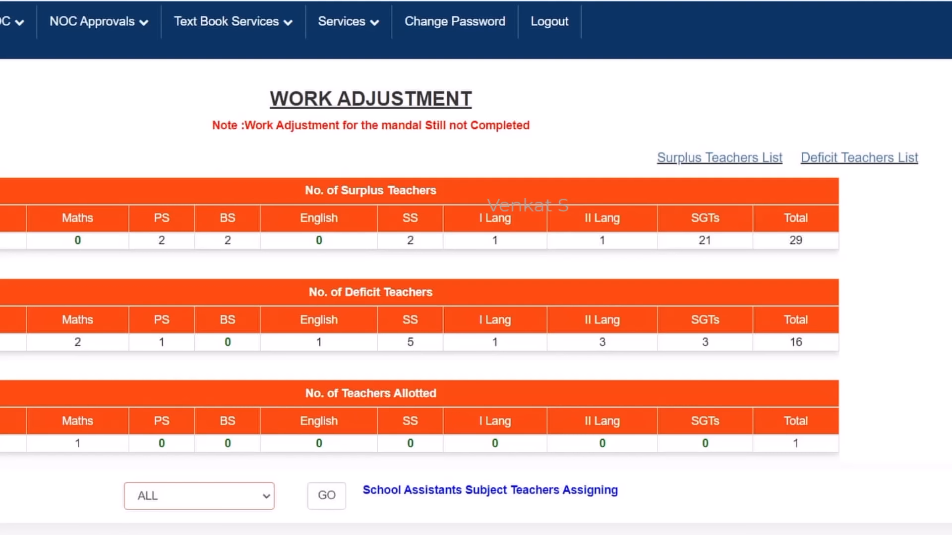
List the SA_MATHS deficit schools again and try to allot another teacher to GOVT.HS CHIMAKURTHY
{"action": "left_click", "coordinate": [199, 496]}
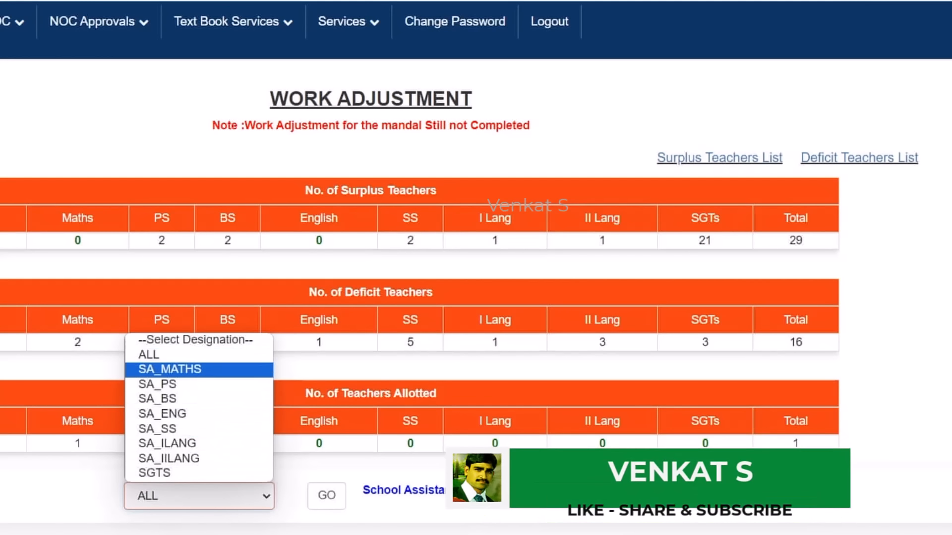
{"action": "left_click", "coordinate": [170, 370]}
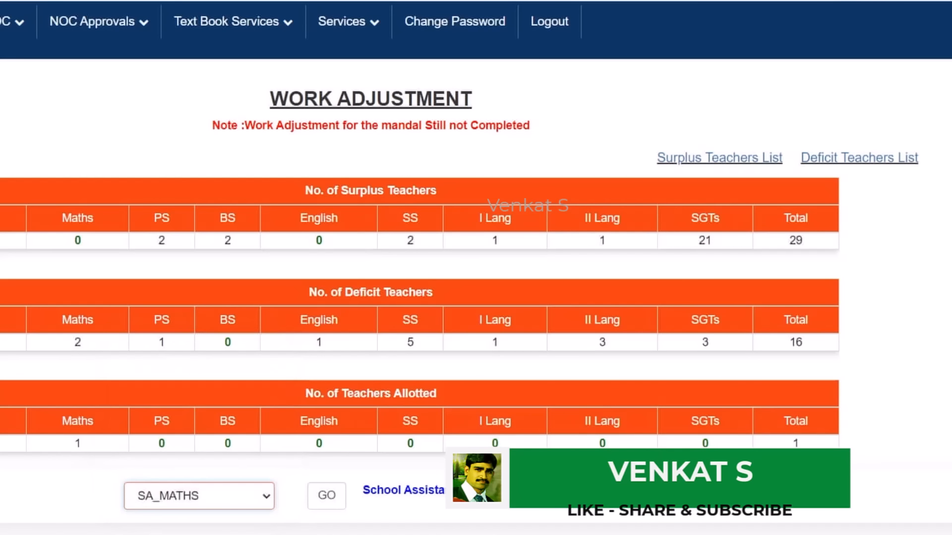
{"action": "left_click", "coordinate": [327, 496]}
{"action": "scroll", "coordinate": [327, 496], "scroll_direction": "down", "scroll_amount": 2}
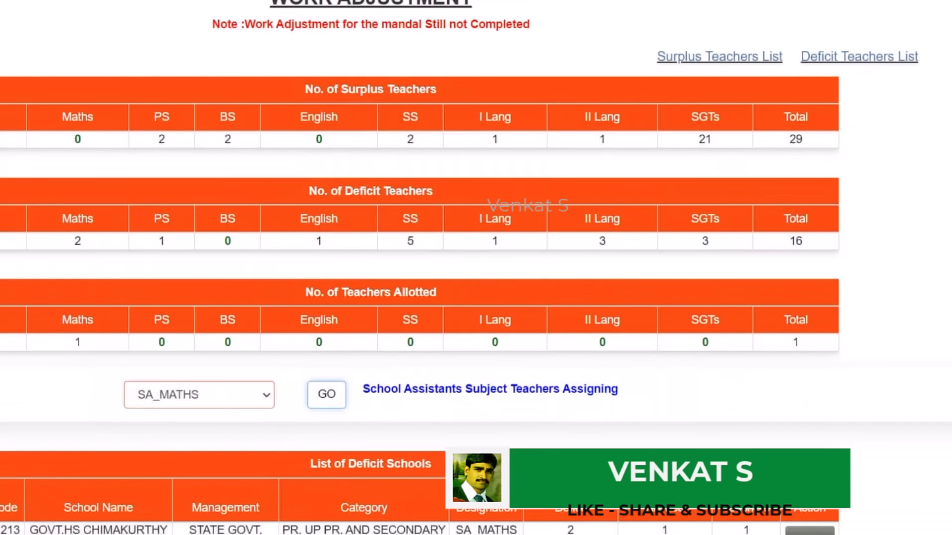
{"action": "scroll", "coordinate": [476, 268], "scroll_direction": "down", "scroll_amount": 2}
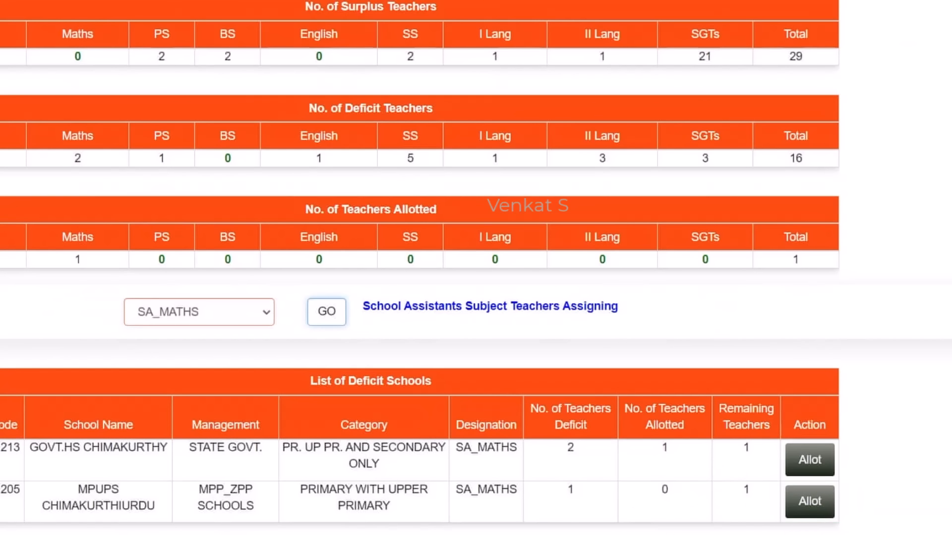
{"action": "left_click", "coordinate": [810, 460]}
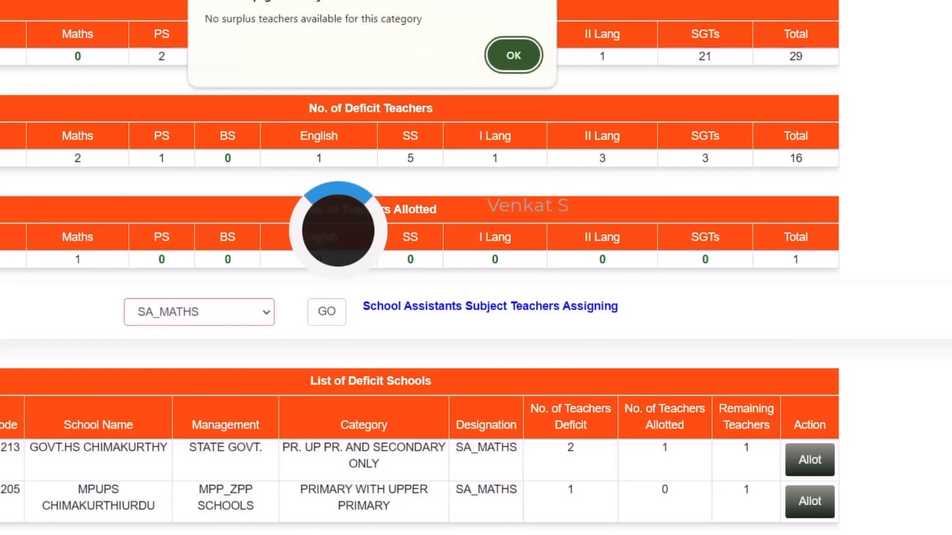
{"action": "left_click", "coordinate": [514, 55]}
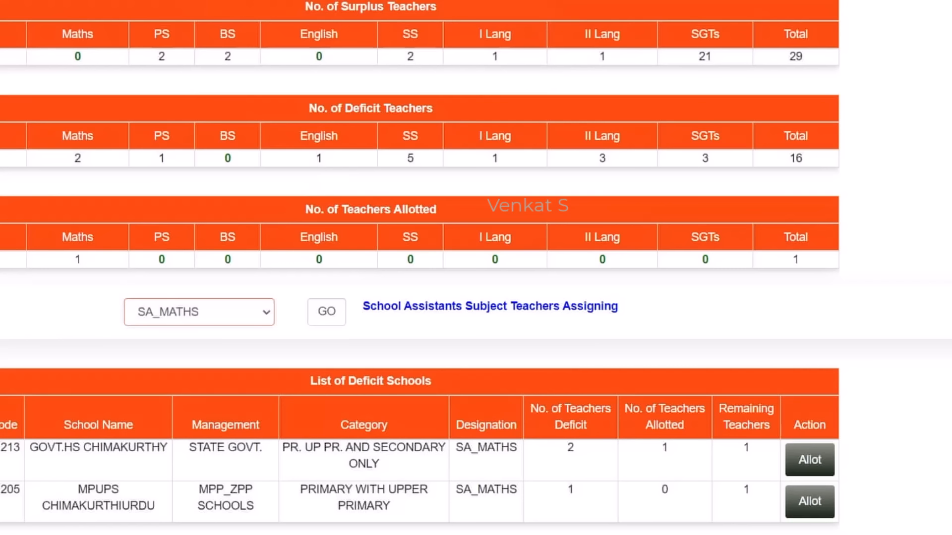
Change the designation filter to SA_PS and list its deficit schools
{"action": "scroll", "coordinate": [476, 268], "scroll_direction": "up", "scroll_amount": 1}
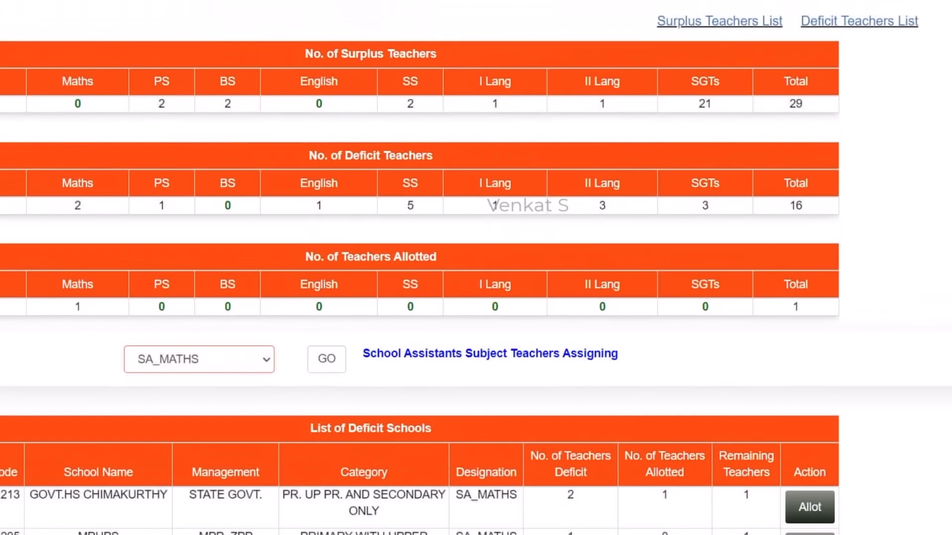
{"action": "left_click", "coordinate": [199, 359]}
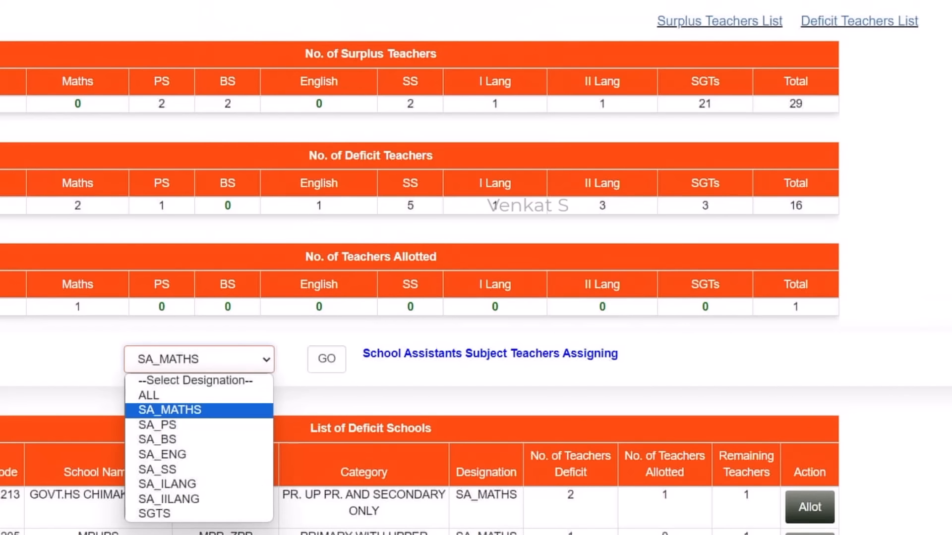
{"action": "left_click", "coordinate": [199, 426]}
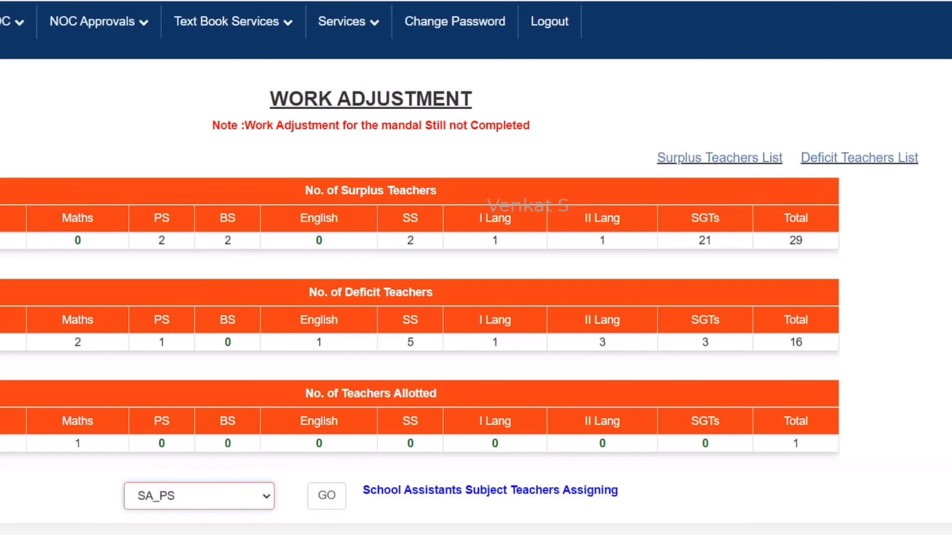
{"action": "left_click", "coordinate": [327, 496]}
{"action": "scroll", "coordinate": [327, 496], "scroll_direction": "down", "scroll_amount": 2}
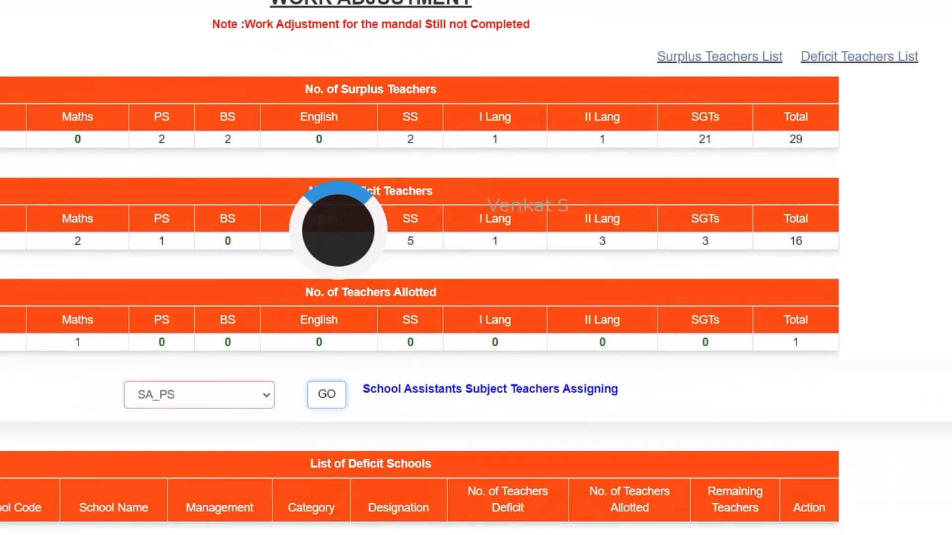
{"action": "scroll", "coordinate": [476, 267], "scroll_direction": "down", "scroll_amount": 1}
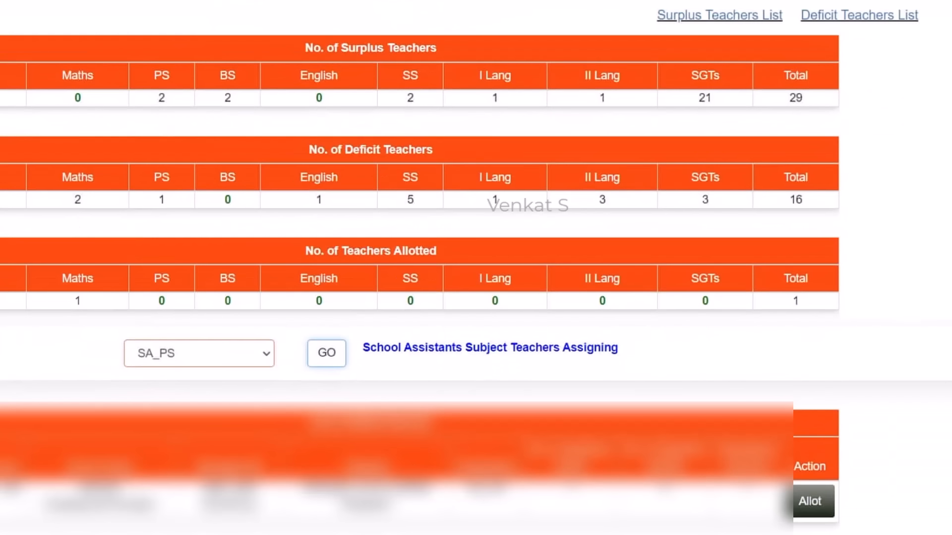
Allot the first selectable surplus SA_PS teacher to MPUPS CHIMAKURTHIURDU and review the teacher summaries
{"action": "left_click", "coordinate": [810, 502]}
{"action": "scroll", "coordinate": [476, 268], "scroll_direction": "down", "scroll_amount": 3}
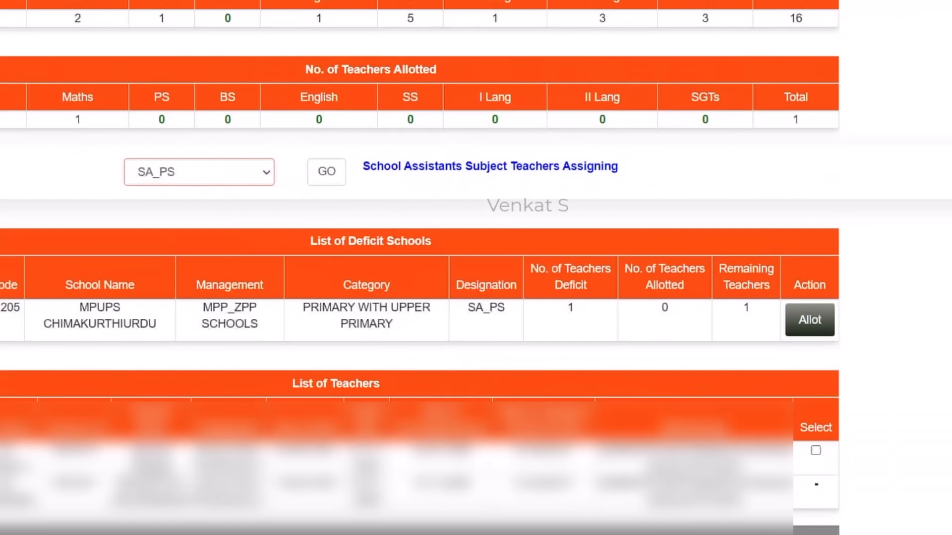
{"action": "scroll", "coordinate": [476, 267], "scroll_direction": "down", "scroll_amount": 1}
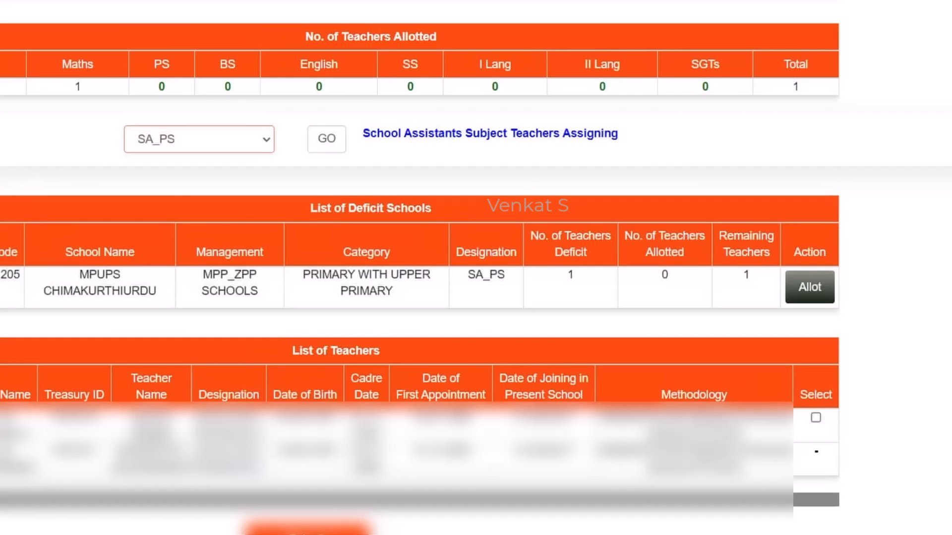
{"action": "left_click", "coordinate": [815, 417]}
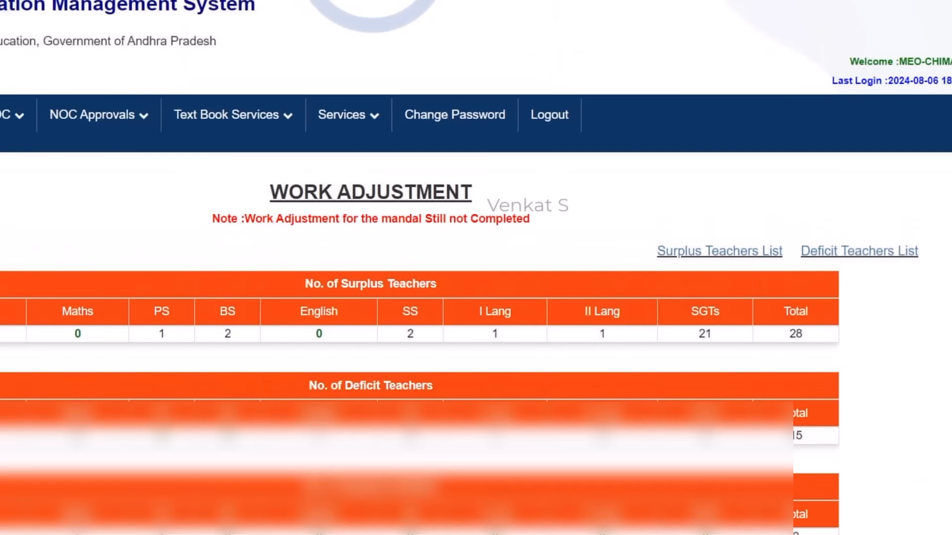
{"action": "scroll", "coordinate": [476, 268], "scroll_direction": "down", "scroll_amount": 2}
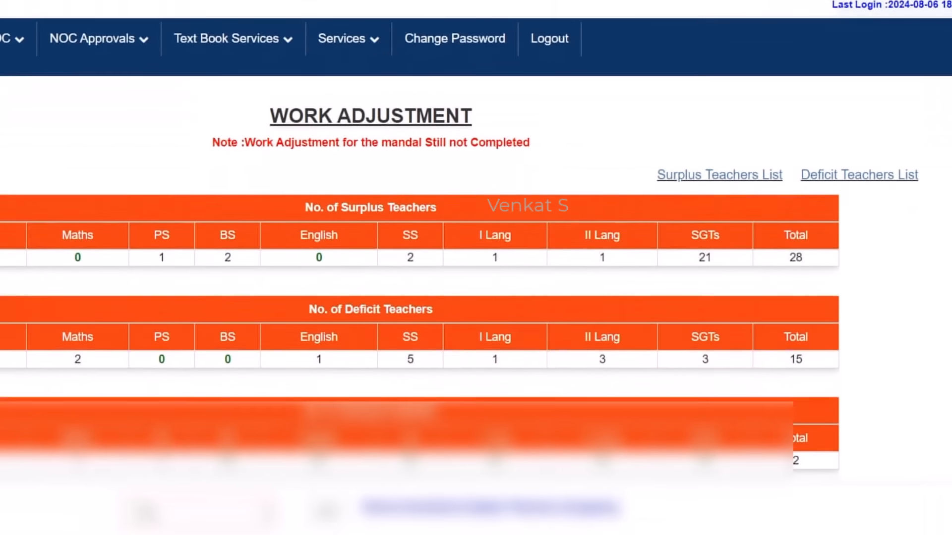
{"action": "scroll", "coordinate": [476, 268], "scroll_direction": "down", "scroll_amount": 1}
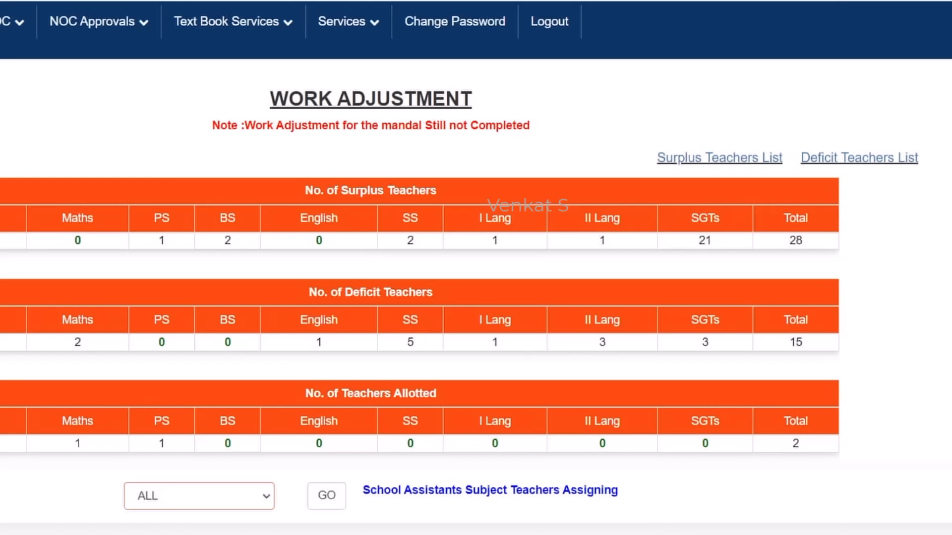
Filter the deficit schools by the SA_ENG designation and list them
{"action": "left_click", "coordinate": [200, 496]}
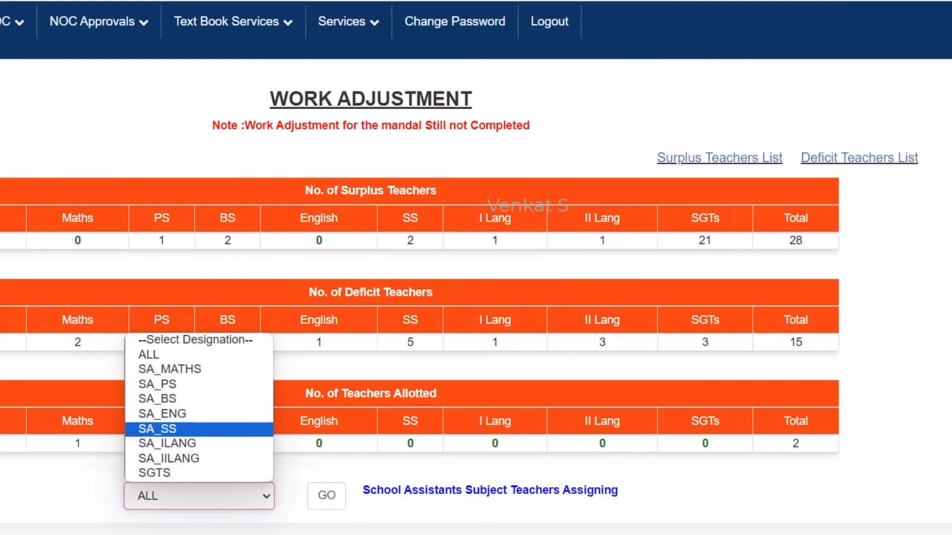
{"action": "left_click", "coordinate": [163, 414]}
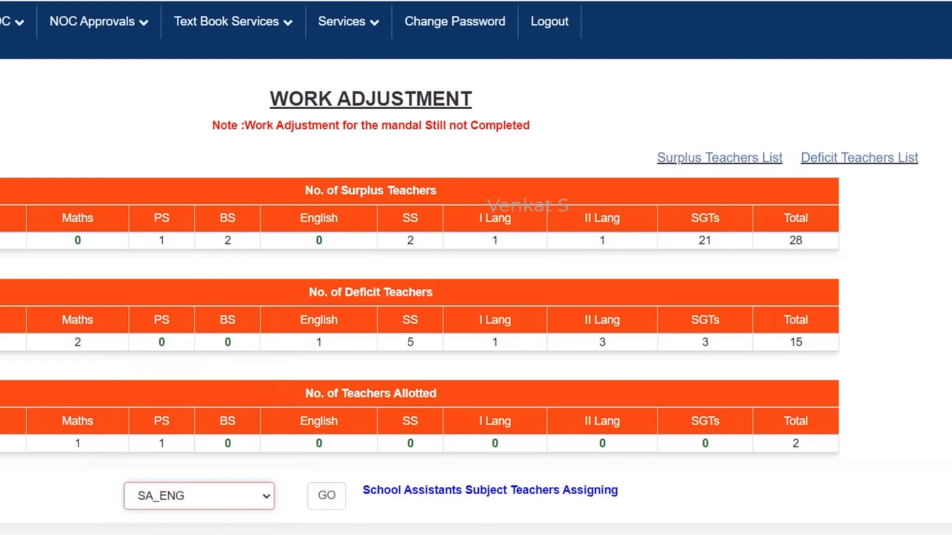
{"action": "left_click", "coordinate": [327, 495]}
{"action": "scroll", "coordinate": [327, 495], "scroll_direction": "down", "scroll_amount": 2}
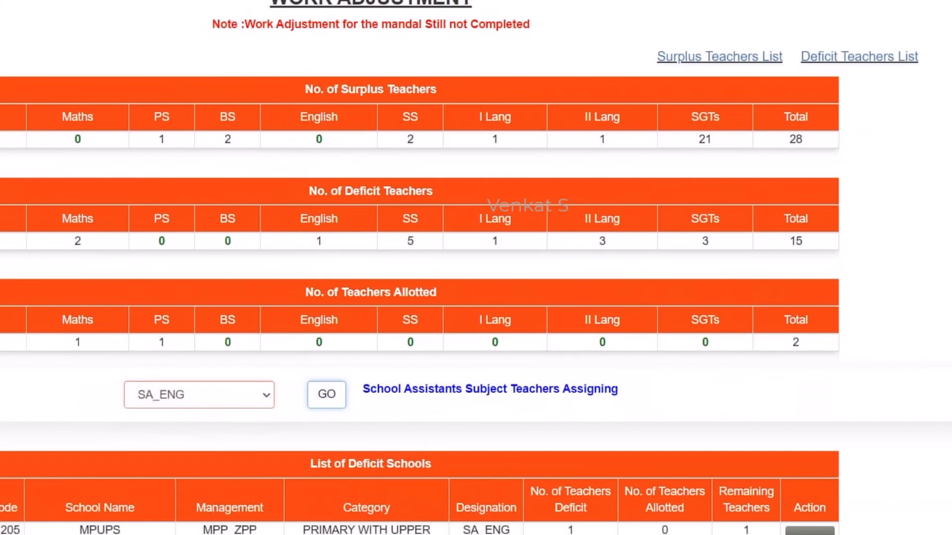
{"action": "scroll", "coordinate": [476, 268], "scroll_direction": "down", "scroll_amount": 1}
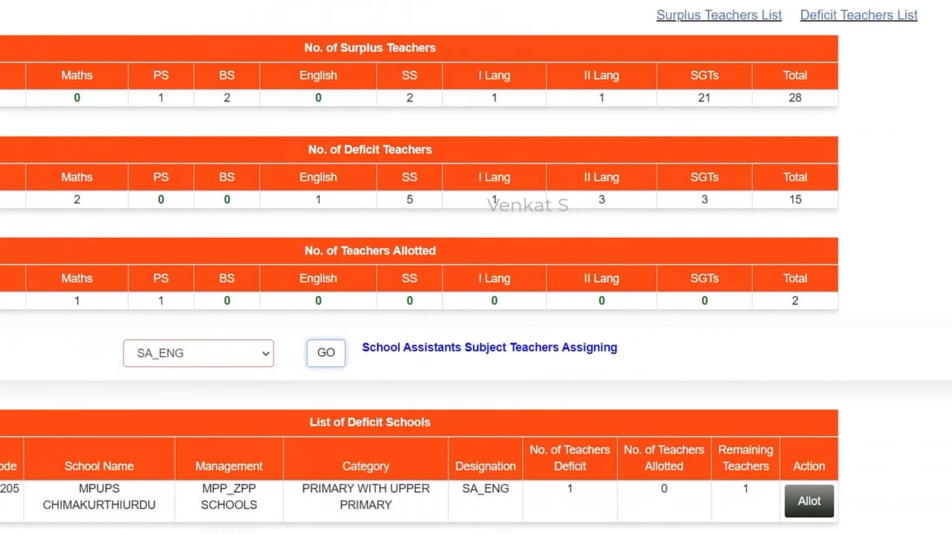
Try to allot an SA_ENG teacher to MPUPS CHIMAKURTHIURDU and return to the teacher summaries
{"action": "left_click", "coordinate": [809, 501]}
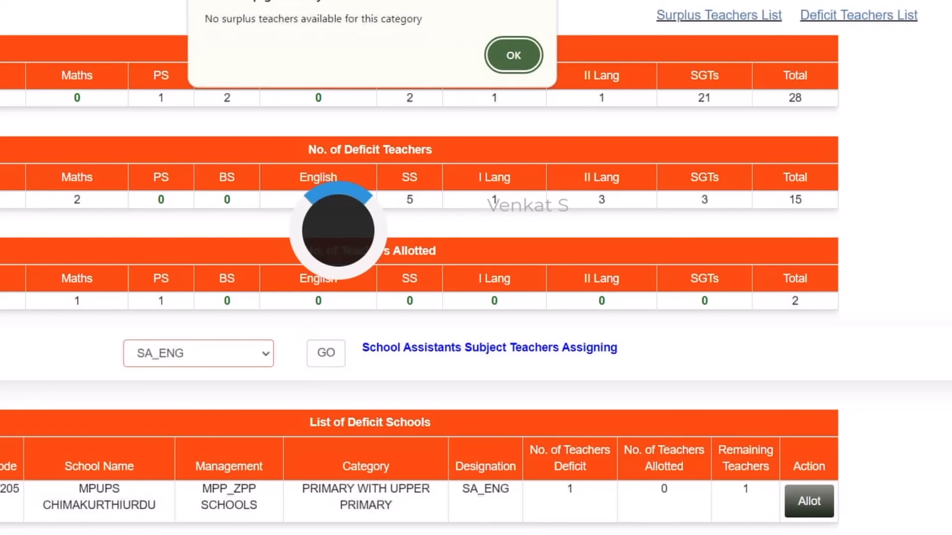
{"action": "left_click", "coordinate": [514, 55]}
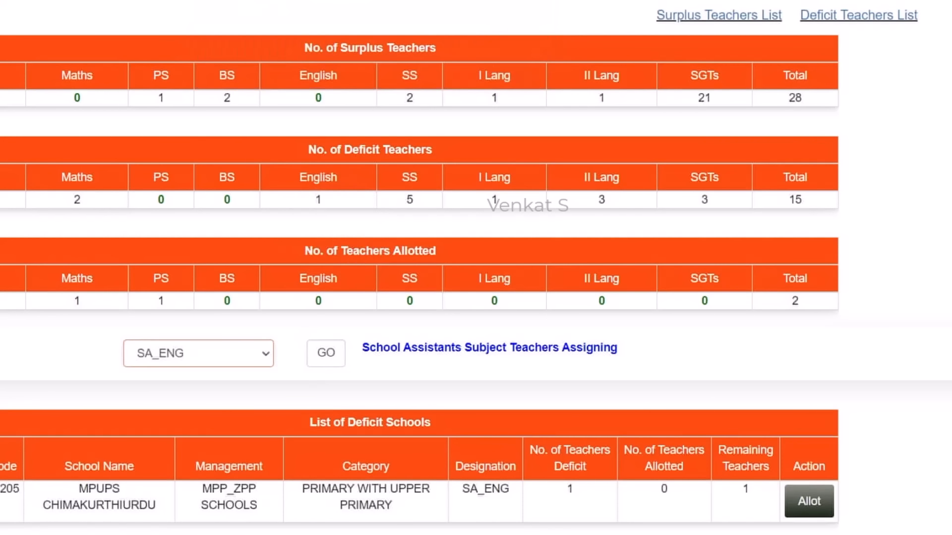
{"action": "scroll", "coordinate": [476, 267], "scroll_direction": "up", "scroll_amount": 1}
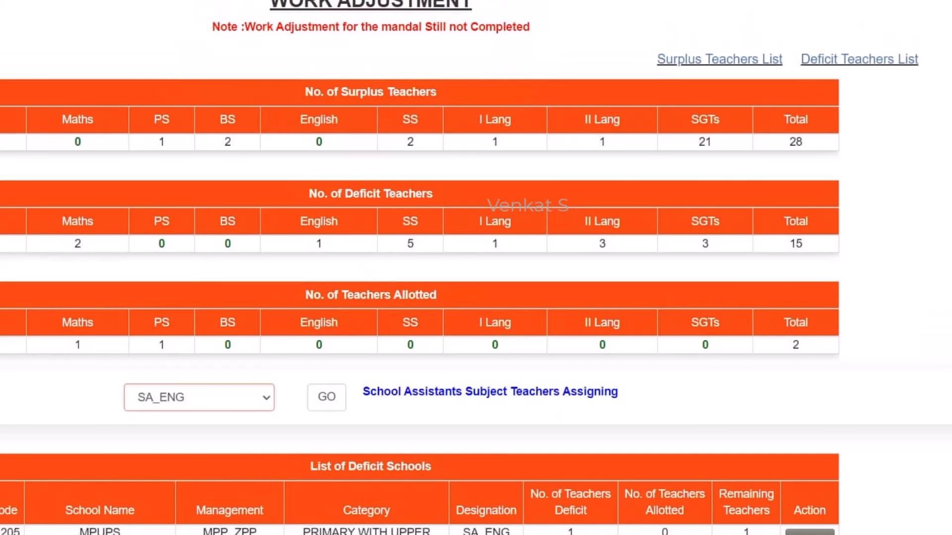
{"action": "scroll", "coordinate": [476, 267], "scroll_direction": "up", "scroll_amount": 1}
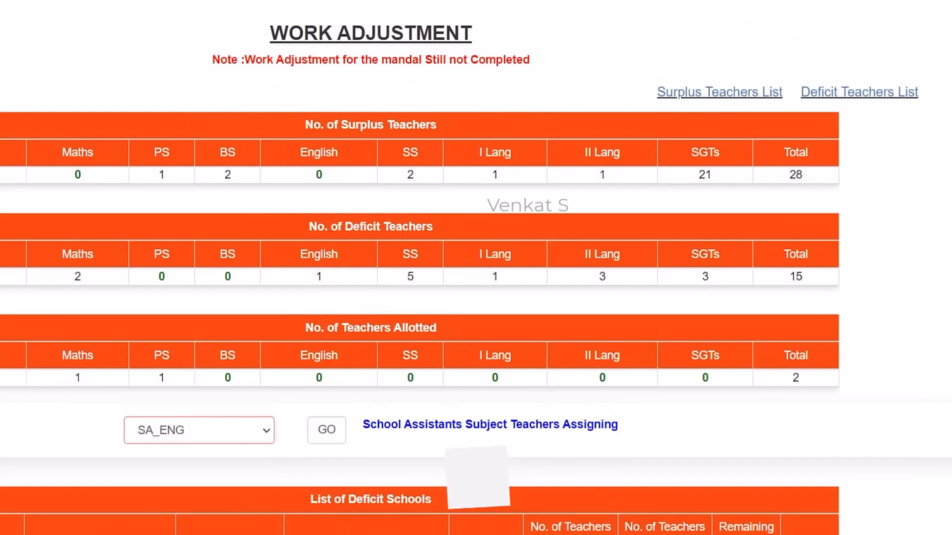
Change the designation filter to SA_ILANG and list the deficit schools for it
{"action": "scroll", "coordinate": [476, 268], "scroll_direction": "down", "scroll_amount": 1}
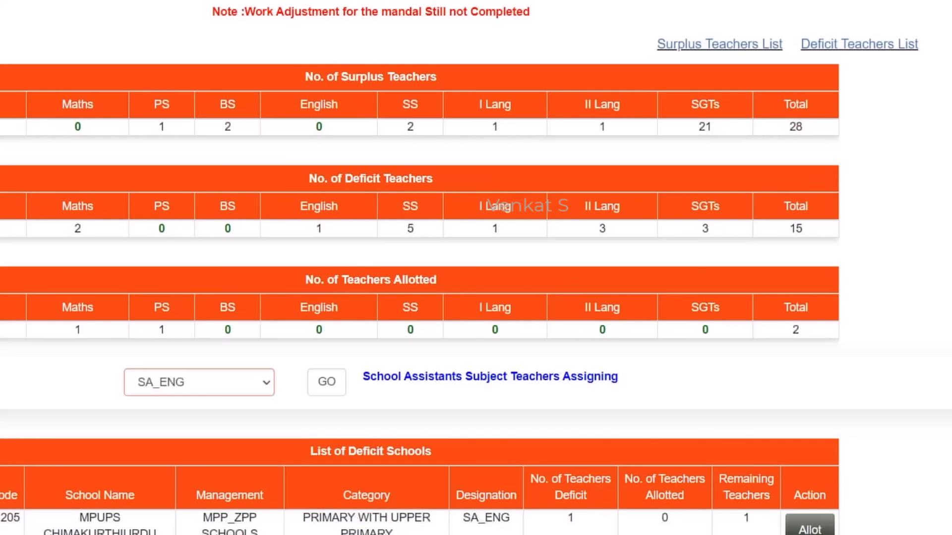
{"action": "left_click", "coordinate": [199, 382]}
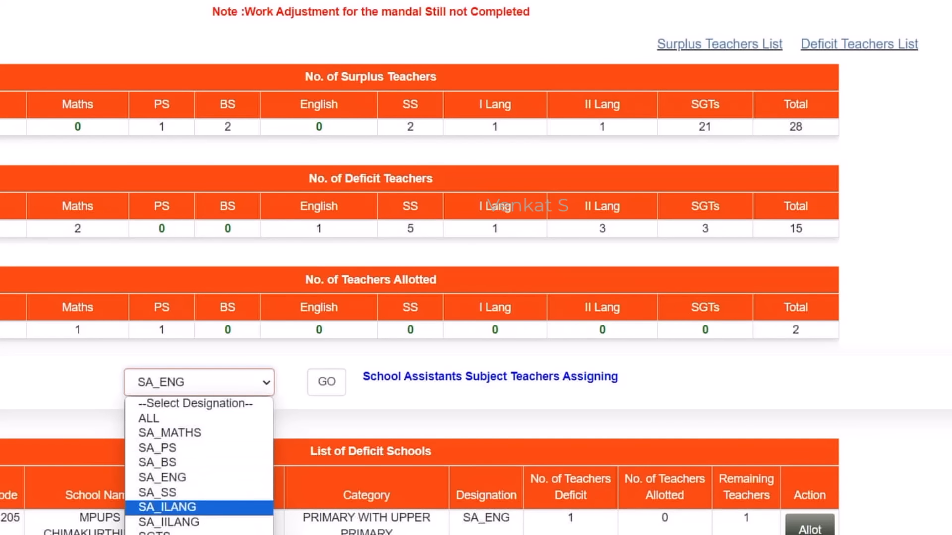
{"action": "left_click", "coordinate": [167, 507]}
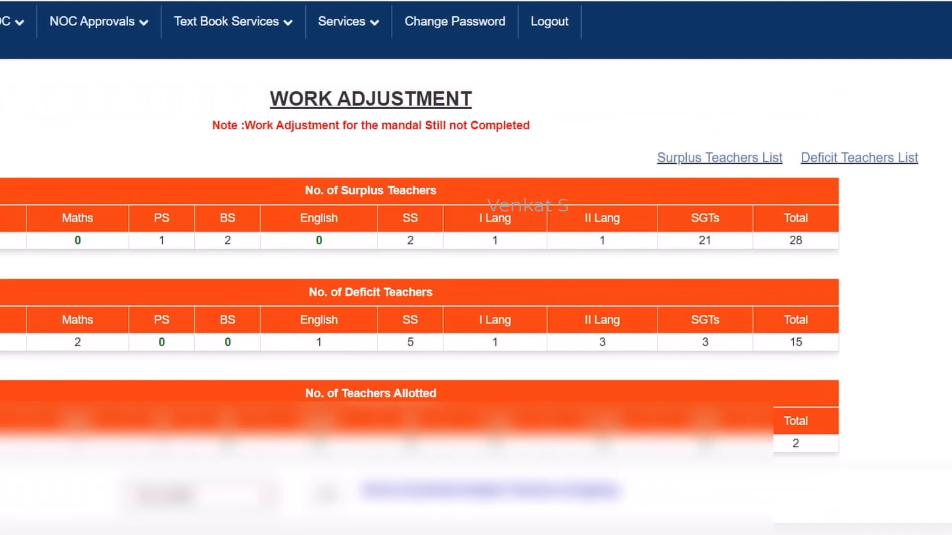
{"action": "scroll", "coordinate": [340, 233], "scroll_direction": "down", "scroll_amount": 2}
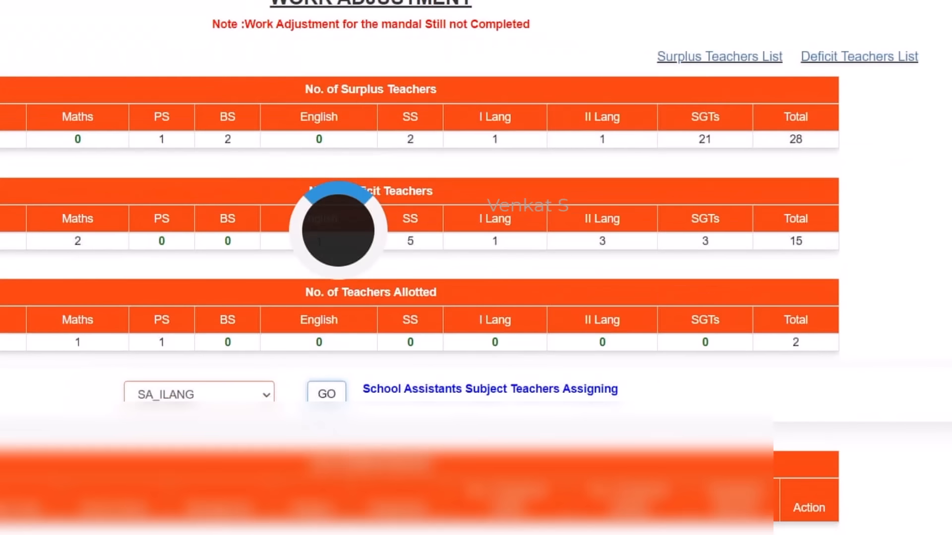
{"action": "scroll", "coordinate": [340, 233], "scroll_direction": "down", "scroll_amount": 1}
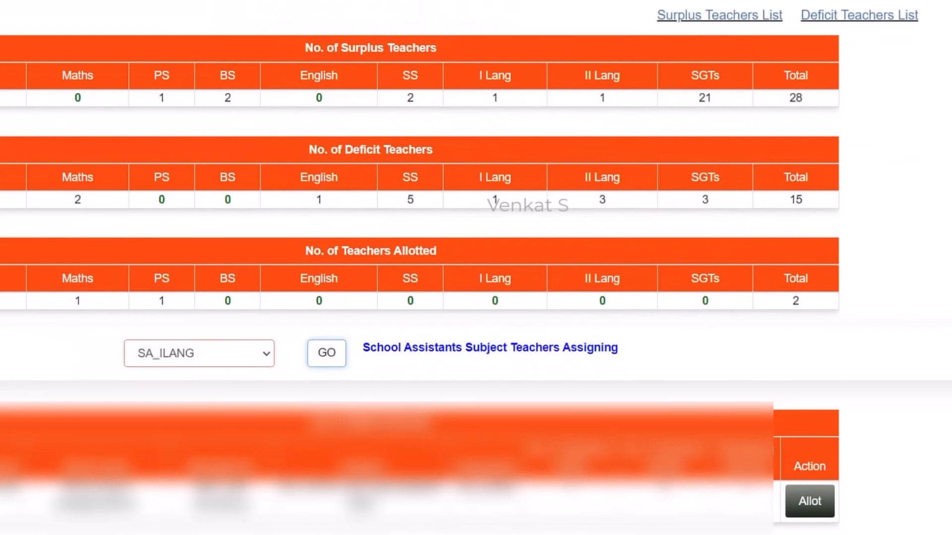
Allot the available surplus SA_ILANG teacher to ZPHS GIRLS CHIMAKURTHY and acknowledge the allocation
{"action": "scroll", "coordinate": [334, 238], "scroll_direction": "down", "scroll_amount": 3}
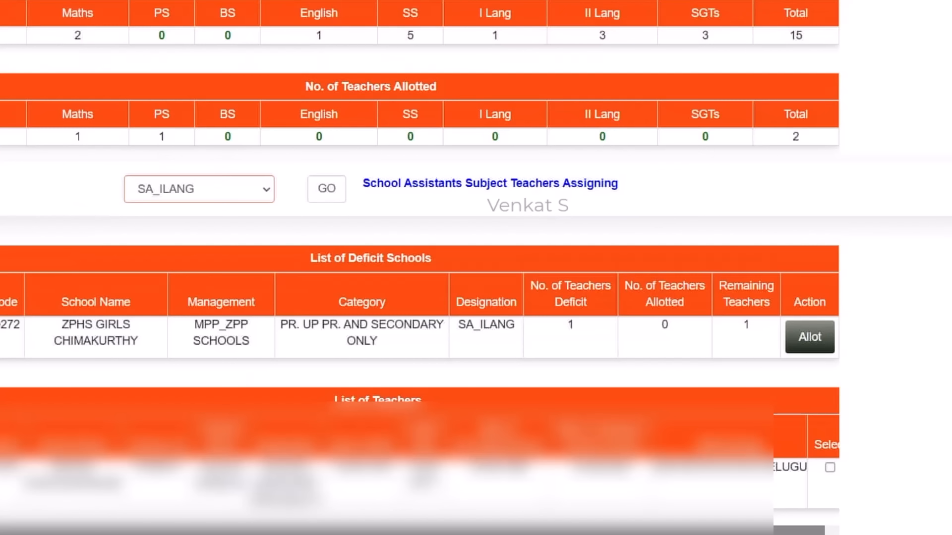
{"action": "scroll", "coordinate": [476, 268], "scroll_direction": "up", "scroll_amount": 1}
{"action": "scroll", "coordinate": [476, 268], "scroll_direction": "down", "scroll_amount": 1}
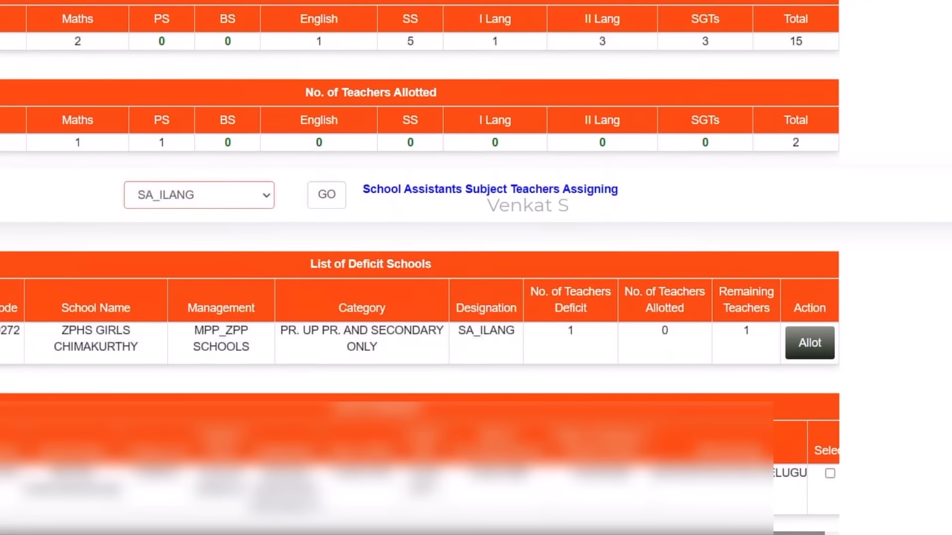
{"action": "scroll", "coordinate": [476, 268], "scroll_direction": "up", "scroll_amount": 1}
{"action": "scroll", "coordinate": [476, 268], "scroll_direction": "up", "scroll_amount": 3}
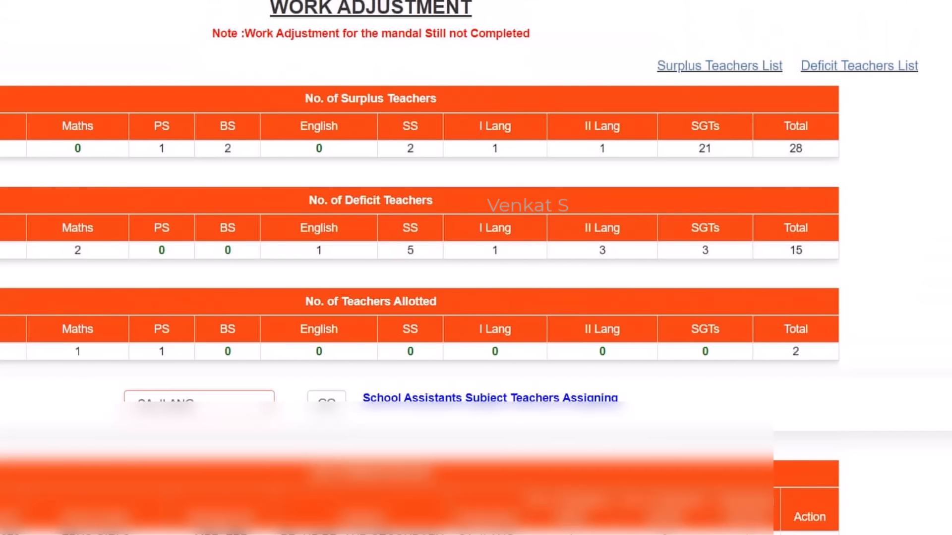
{"action": "scroll", "coordinate": [476, 268], "scroll_direction": "down", "scroll_amount": 5}
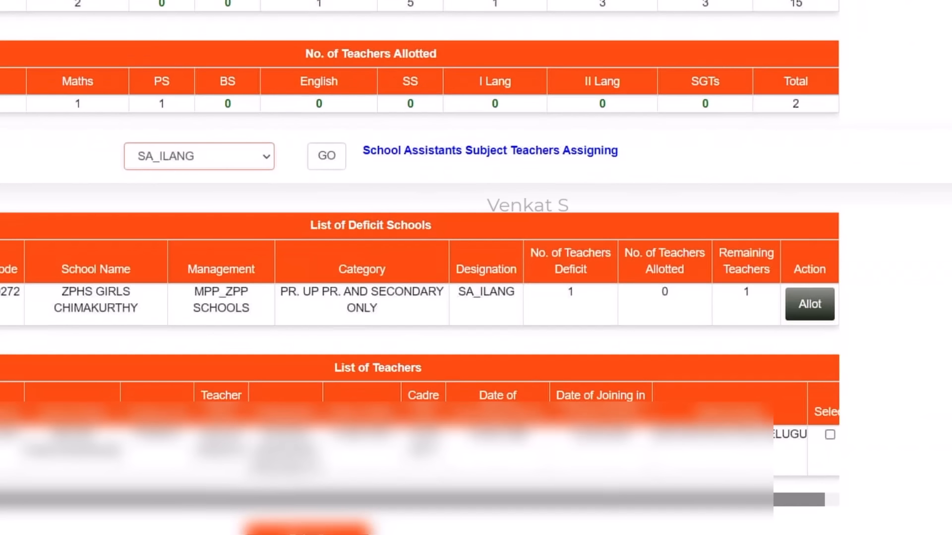
{"action": "left_click", "coordinate": [830, 435]}
{"action": "left_click", "coordinate": [307, 533]}
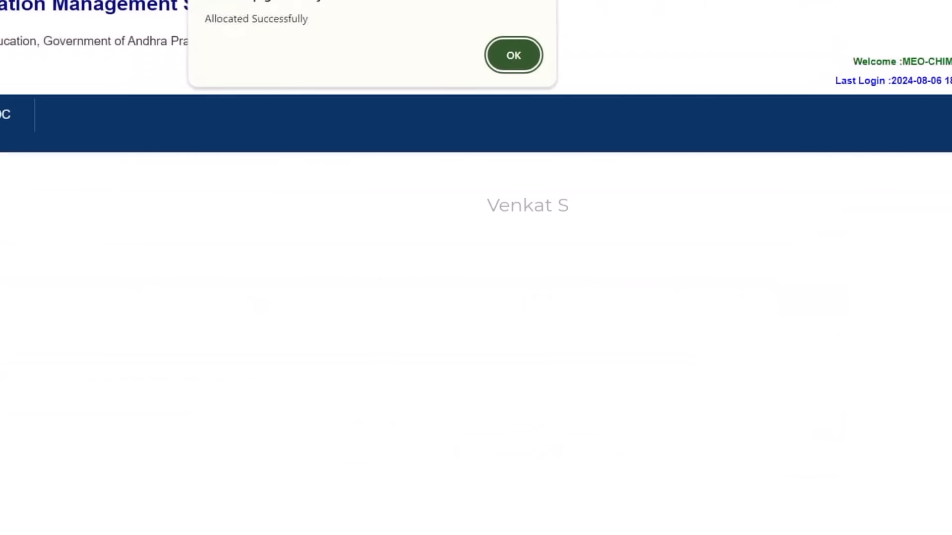
{"action": "left_click", "coordinate": [514, 55]}
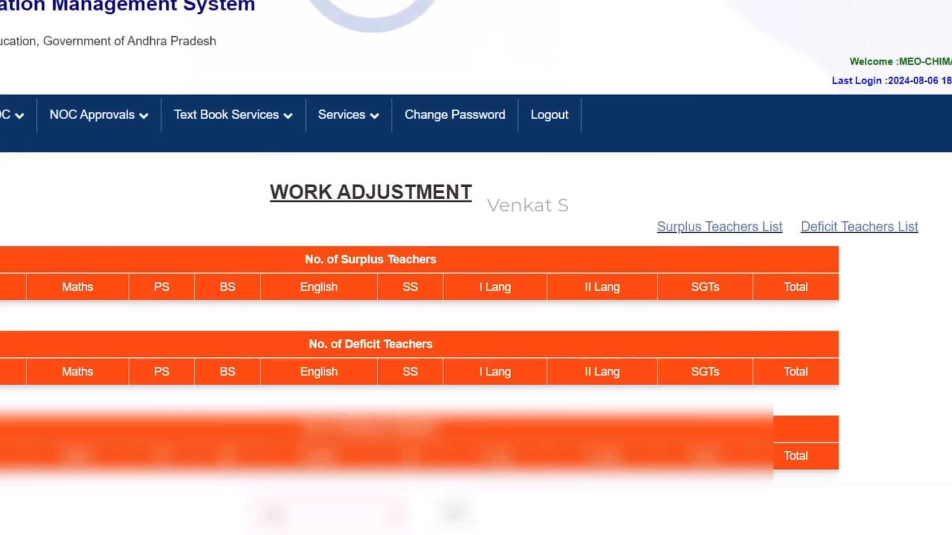
Set the designation filter to SA_SS and list its deficit schools
{"action": "scroll", "coordinate": [476, 268], "scroll_direction": "down", "scroll_amount": 2}
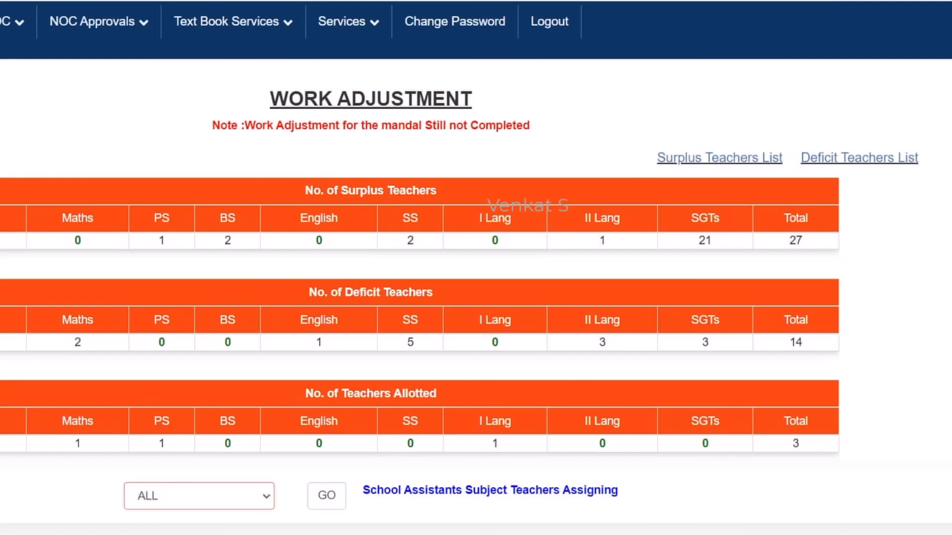
{"action": "left_click", "coordinate": [199, 497]}
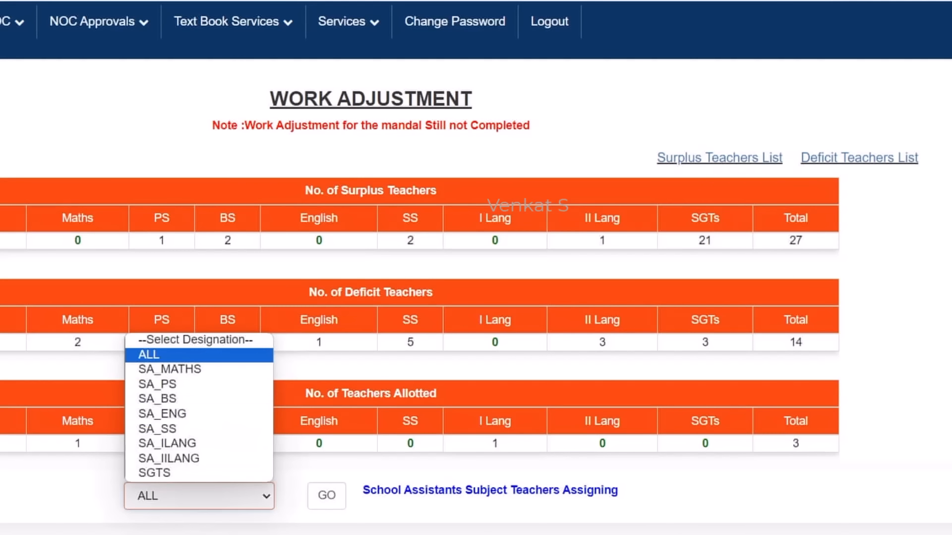
{"action": "left_click", "coordinate": [194, 429]}
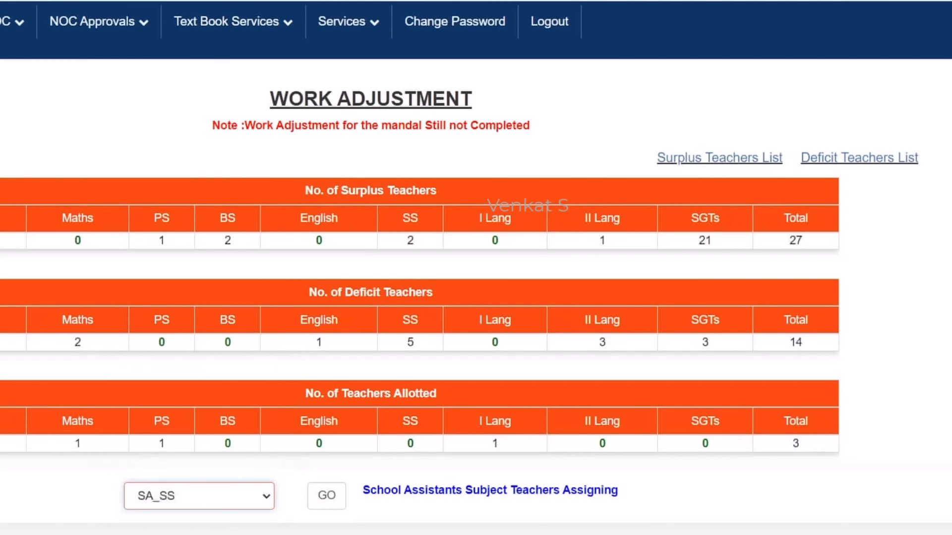
{"action": "left_click", "coordinate": [326, 496]}
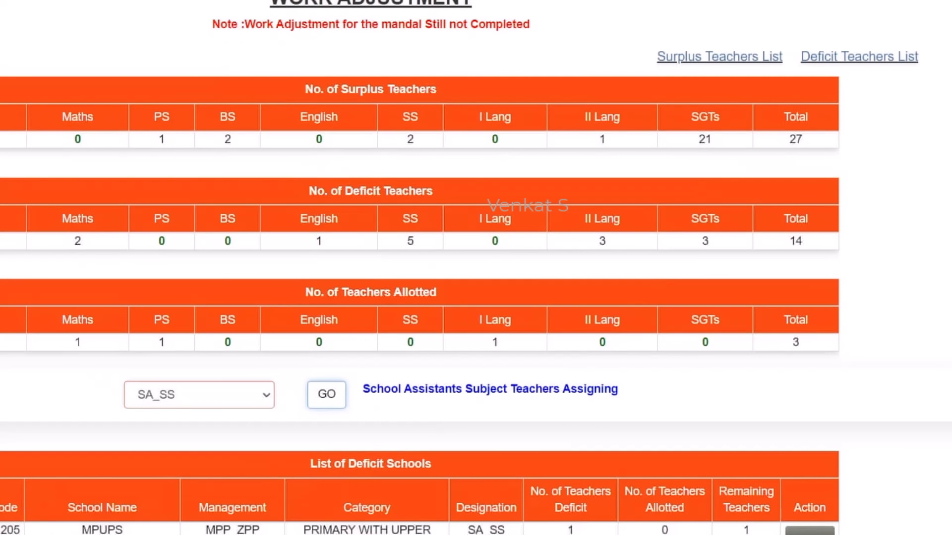
{"action": "scroll", "coordinate": [476, 267], "scroll_direction": "down", "scroll_amount": 4}
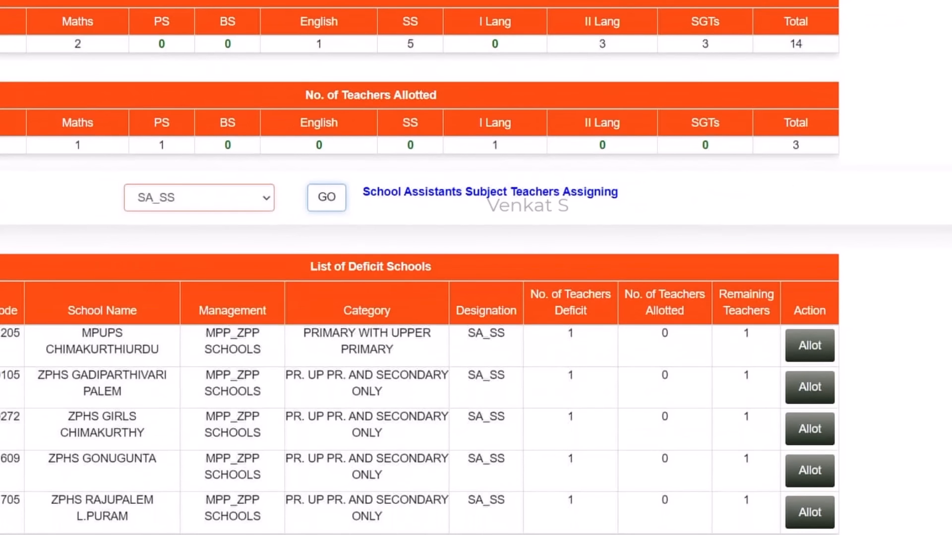
{"action": "scroll", "coordinate": [476, 267], "scroll_direction": "down", "scroll_amount": 1}
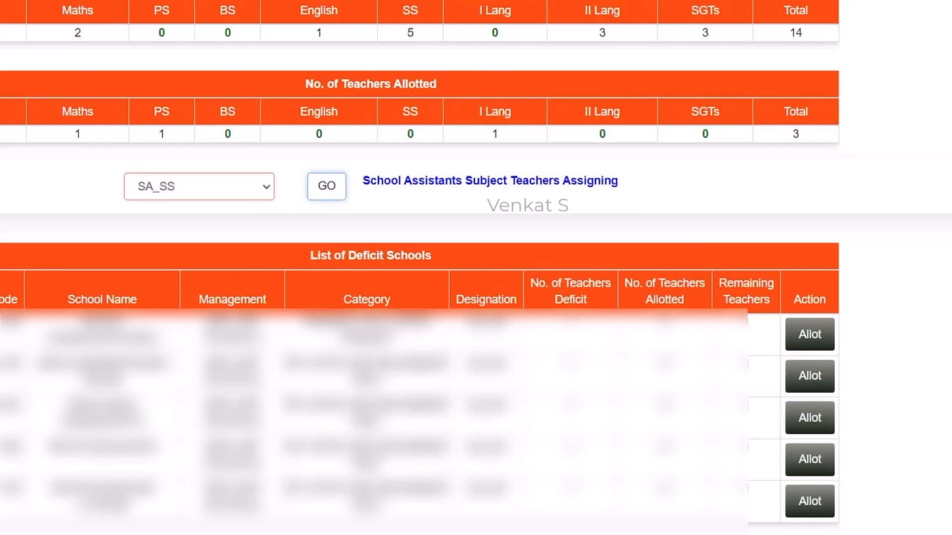
Allot the first selectable surplus SA_SS teacher to MPUPS CHIMAKURTHIURDU and acknowledge the allocation
{"action": "left_click", "coordinate": [327, 186]}
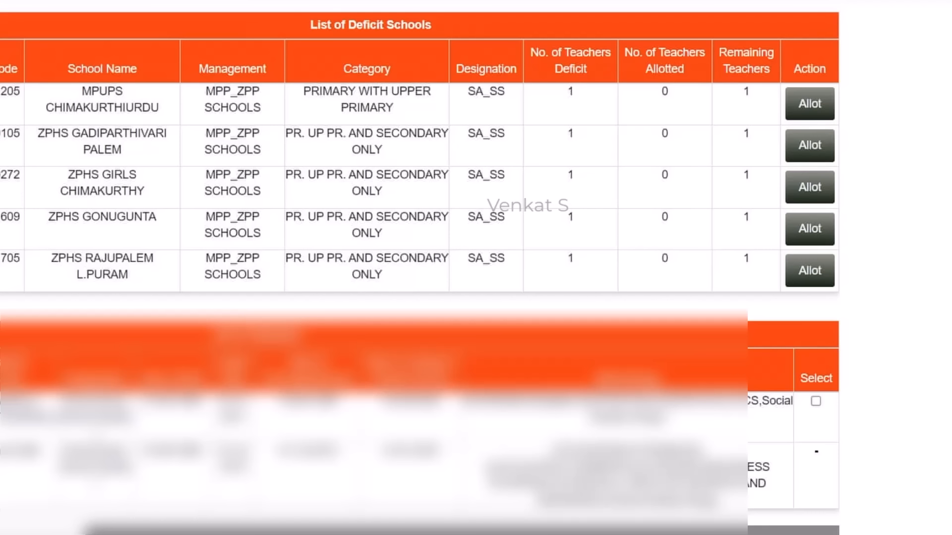
{"action": "scroll", "coordinate": [476, 268], "scroll_direction": "up", "scroll_amount": 3}
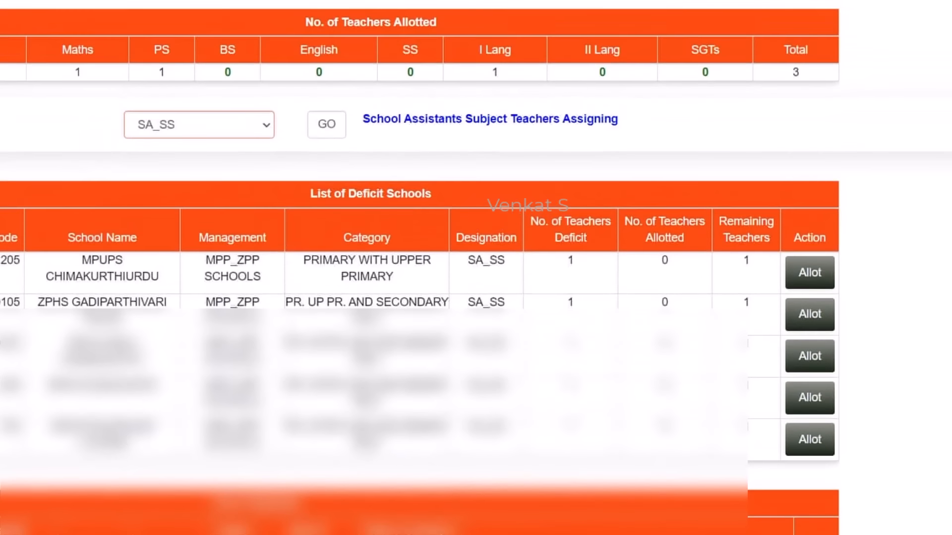
{"action": "scroll", "coordinate": [476, 268], "scroll_direction": "down", "scroll_amount": 2}
{"action": "scroll", "coordinate": [476, 268], "scroll_direction": "down", "scroll_amount": 1}
{"action": "left_click", "coordinate": [815, 444]}
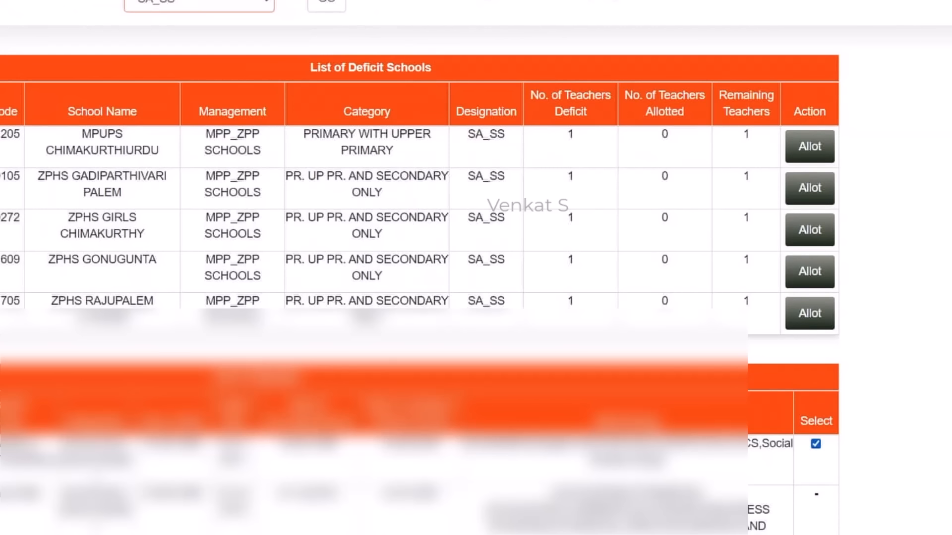
{"action": "scroll", "coordinate": [476, 267], "scroll_direction": "down", "scroll_amount": 3}
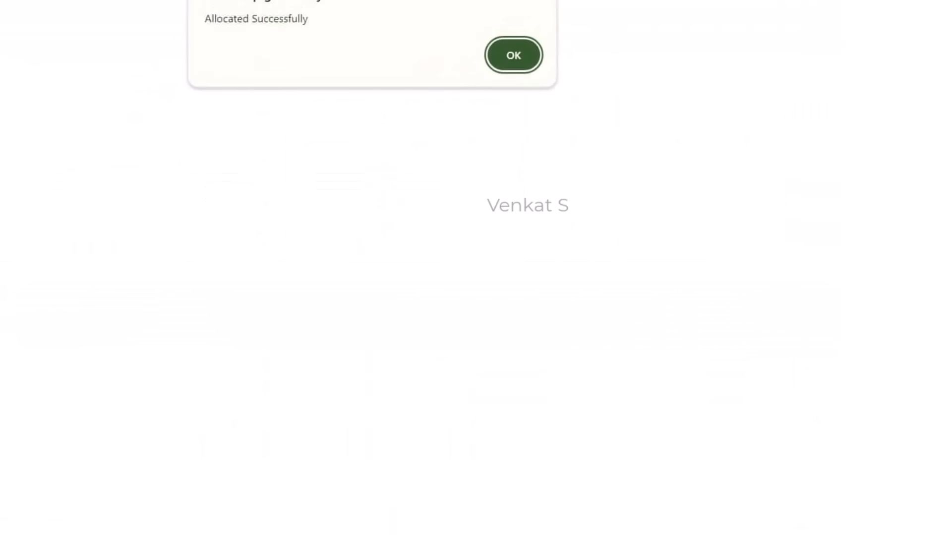
{"action": "key", "text": "Return"}
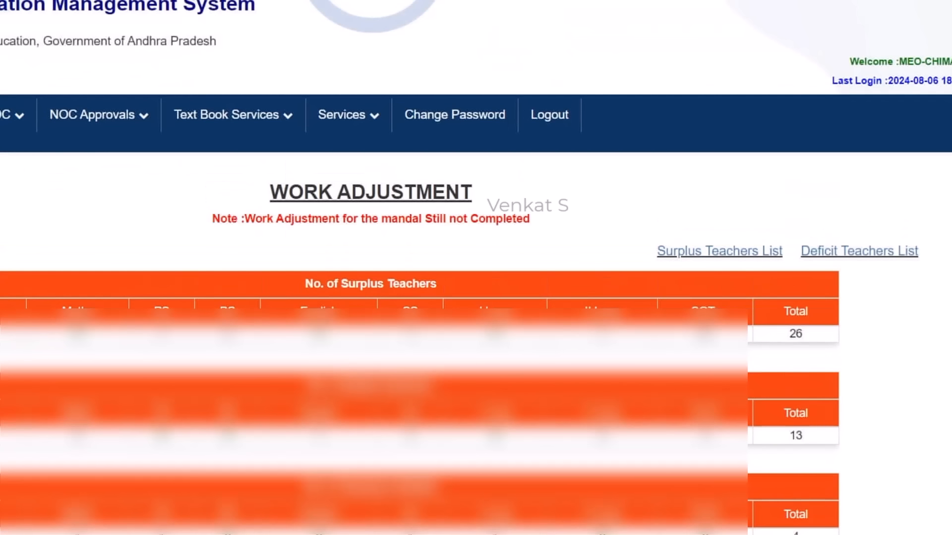
Review the teacher summaries and list the SA_SS deficit schools again
{"action": "scroll", "coordinate": [475, 298], "scroll_direction": "down", "scroll_amount": 2}
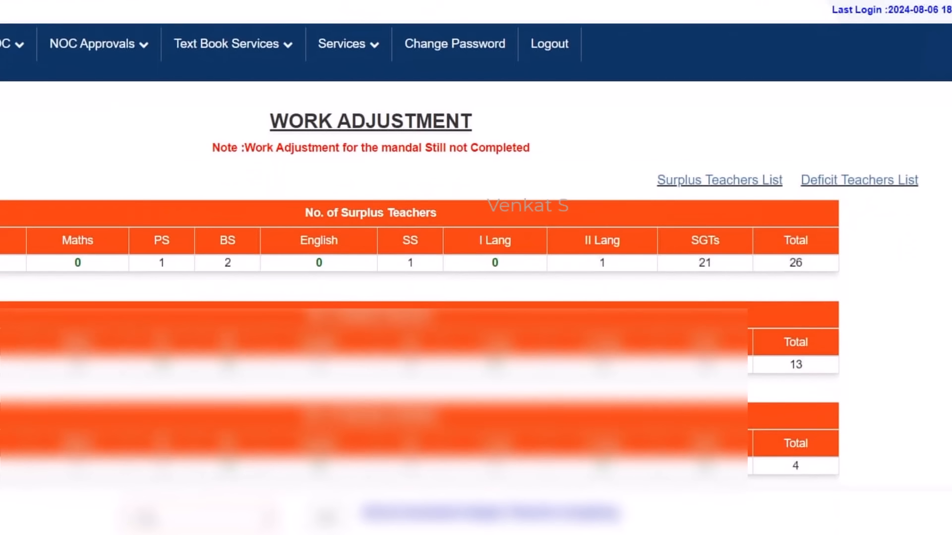
{"action": "scroll", "coordinate": [476, 270], "scroll_direction": "down", "scroll_amount": 1}
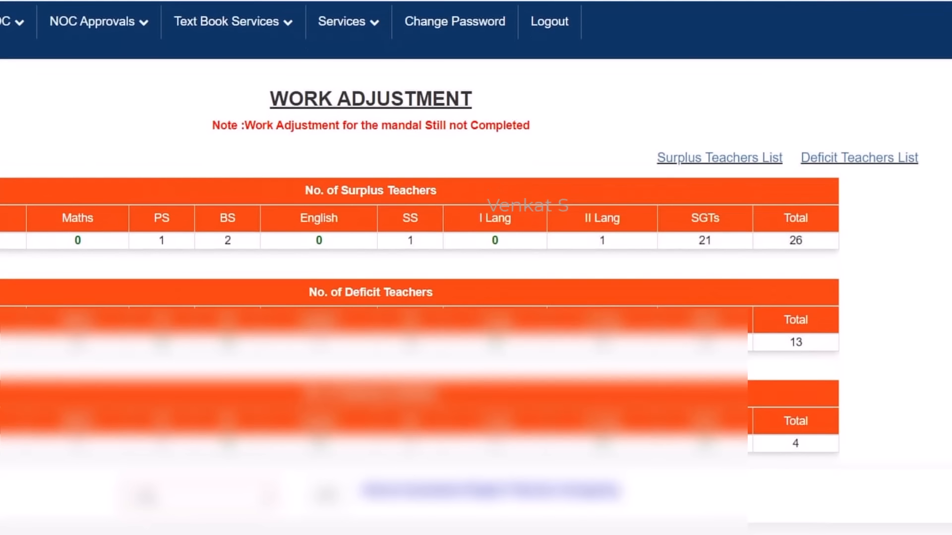
{"action": "left_click", "coordinate": [199, 497]}
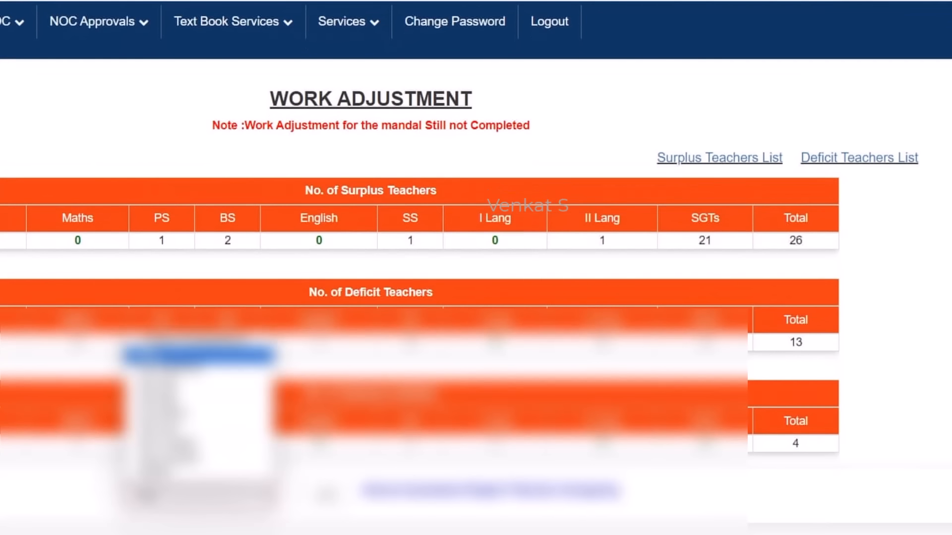
{"action": "left_click", "coordinate": [198, 429]}
{"action": "scroll", "coordinate": [476, 268], "scroll_direction": "down", "scroll_amount": 5}
{"action": "scroll", "coordinate": [476, 268], "scroll_direction": "down", "scroll_amount": 1}
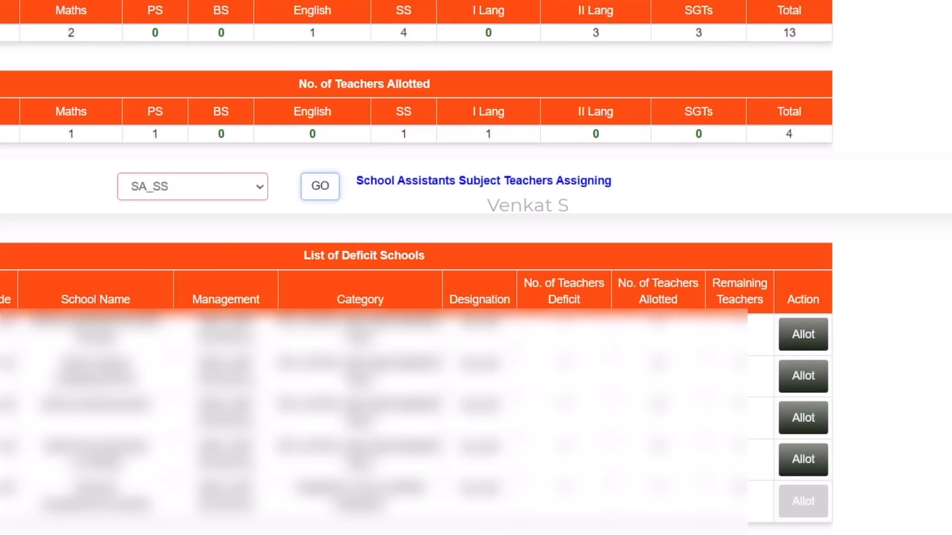
Allot the remaining surplus SA_SS teacher to ZPHS RAJUPALEM L.PURAM
{"action": "left_click", "coordinate": [803, 335]}
{"action": "scroll", "coordinate": [803, 335], "scroll_direction": "down", "scroll_amount": 3}
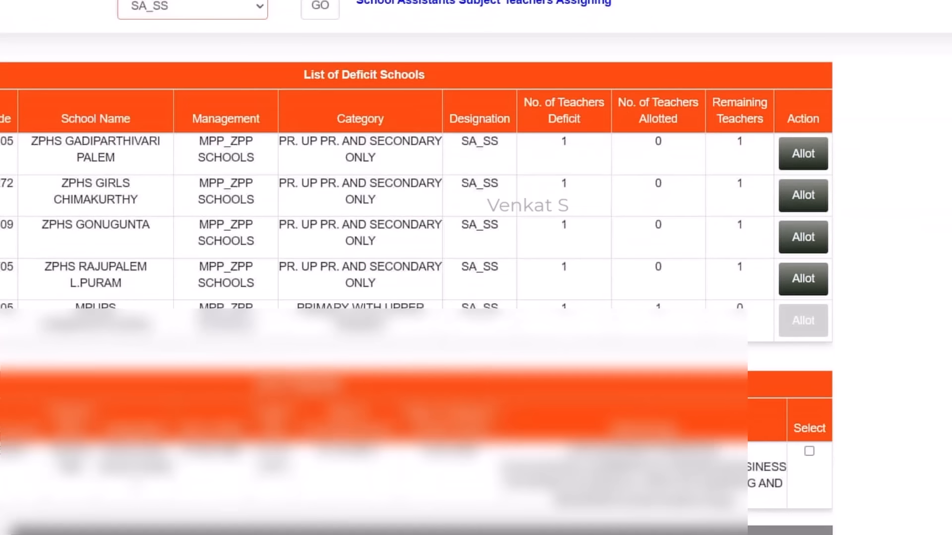
{"action": "scroll", "coordinate": [476, 268], "scroll_direction": "down", "scroll_amount": 1}
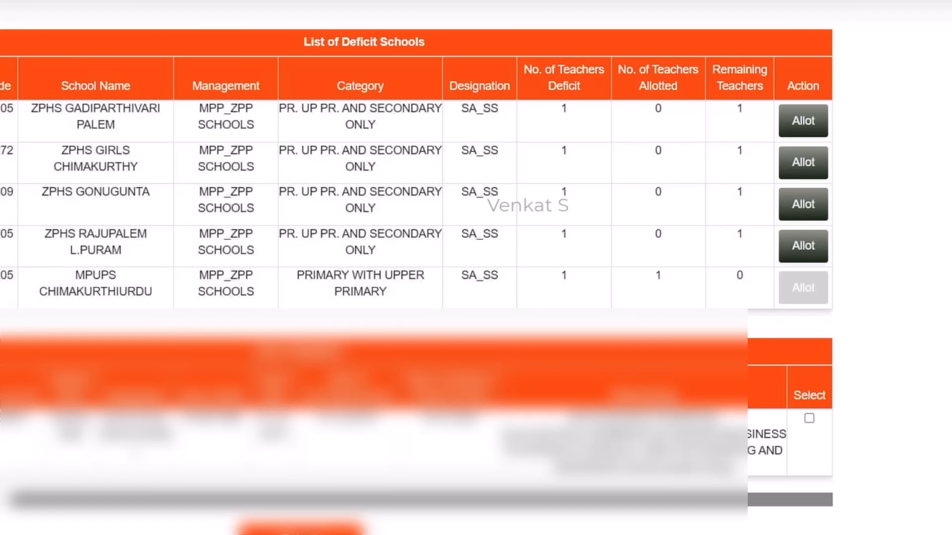
{"action": "scroll", "coordinate": [476, 267], "scroll_direction": "up", "scroll_amount": 3}
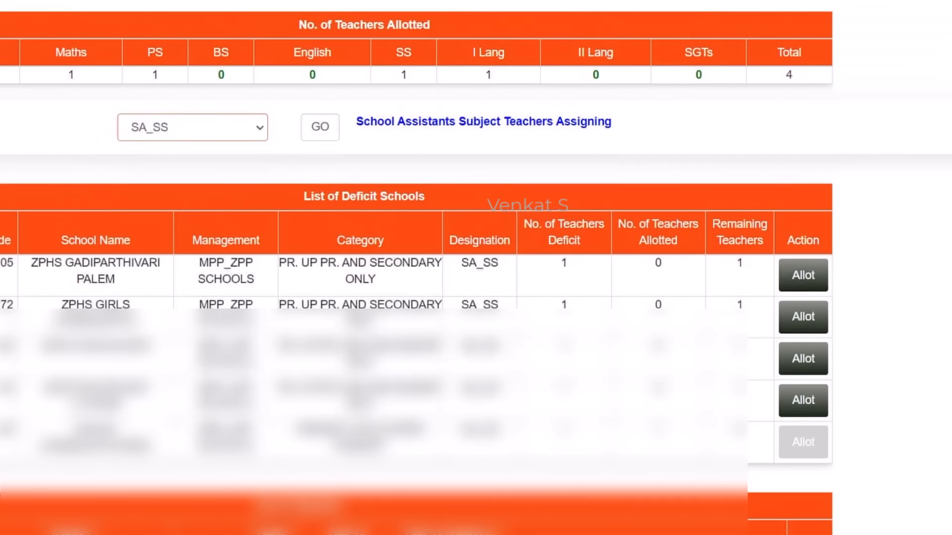
{"action": "scroll", "coordinate": [476, 267], "scroll_direction": "down", "scroll_amount": 3}
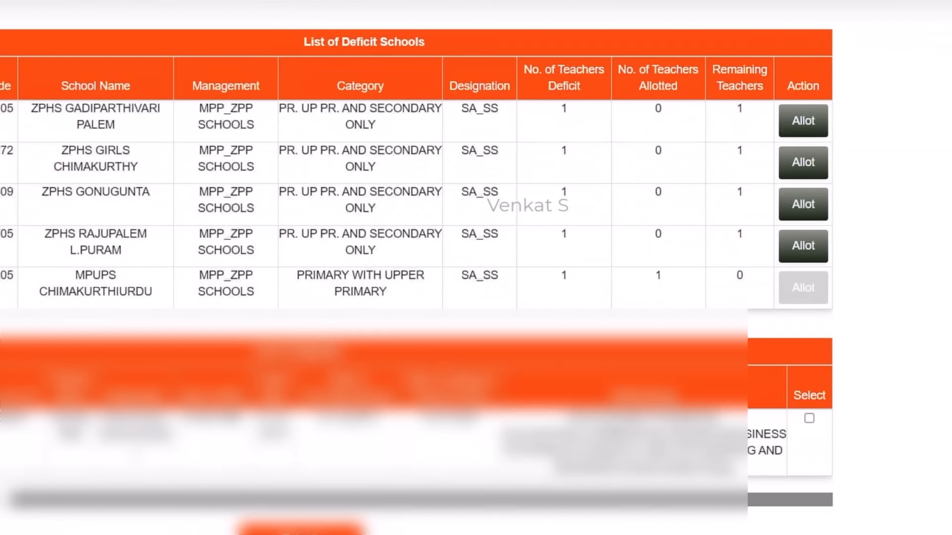
{"action": "left_click", "coordinate": [809, 418]}
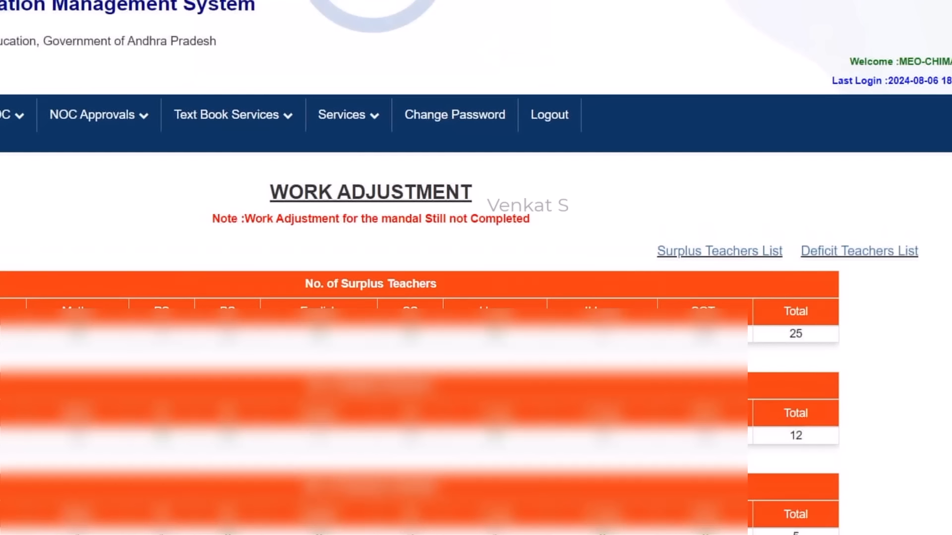
List the SA_SS deficit schools again, try to allot another teacher, and dismiss the alert
{"action": "scroll", "coordinate": [475, 267], "scroll_direction": "down", "scroll_amount": 1}
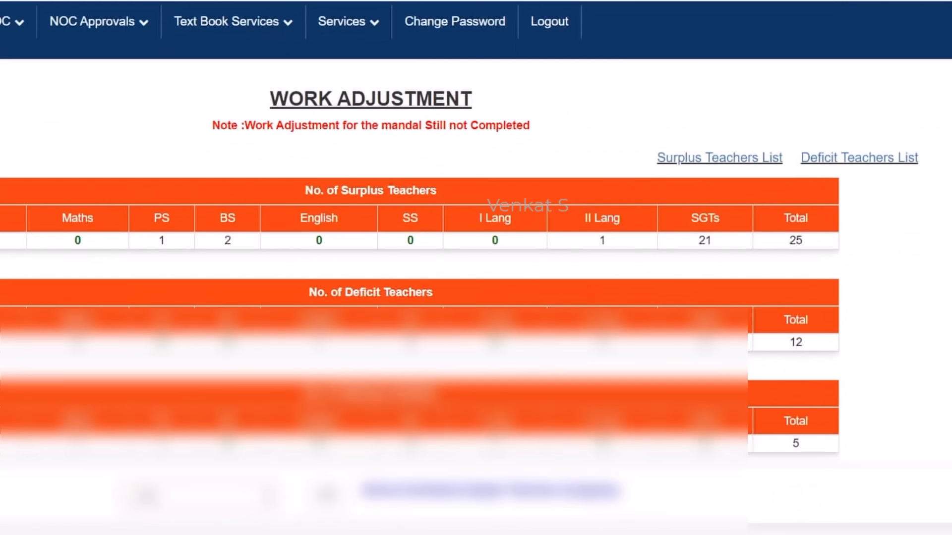
{"action": "left_click", "coordinate": [203, 496]}
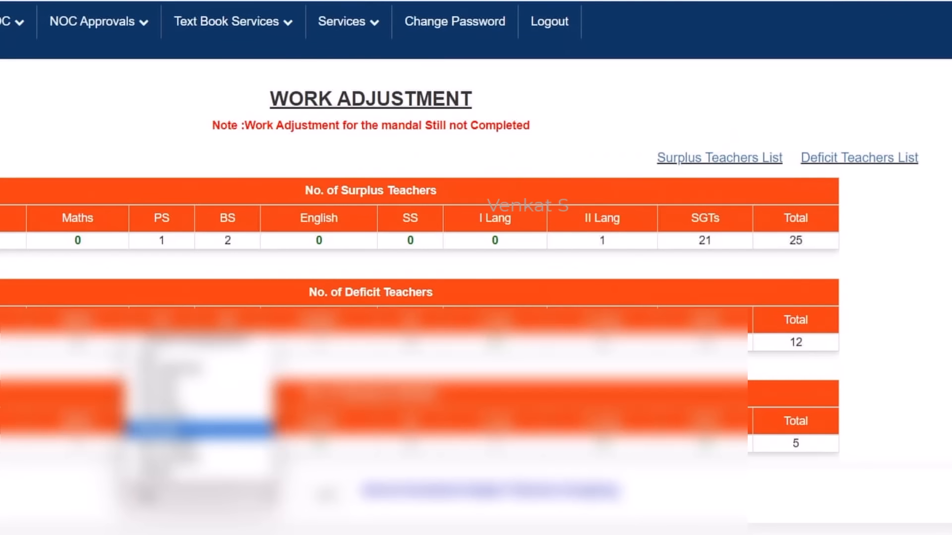
{"action": "left_click", "coordinate": [198, 428]}
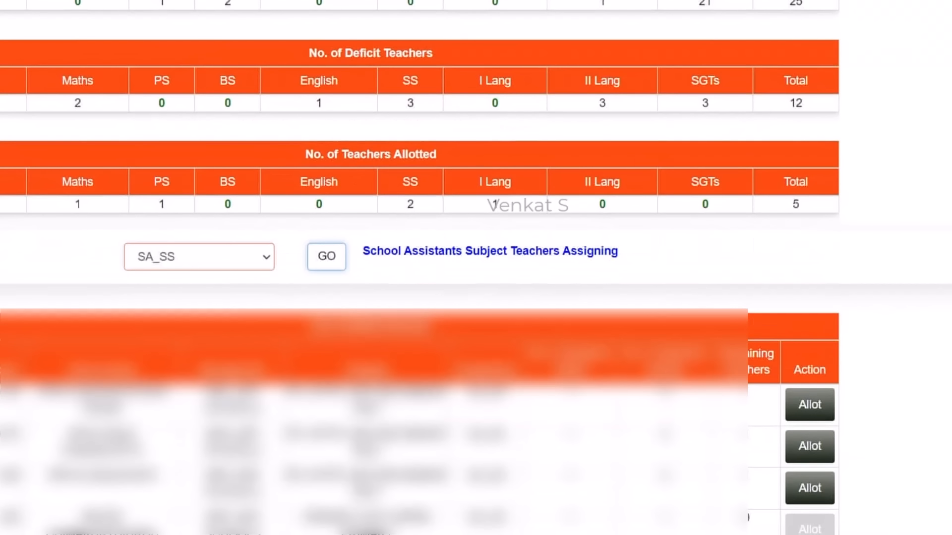
{"action": "scroll", "coordinate": [418, 268], "scroll_direction": "down", "scroll_amount": 2}
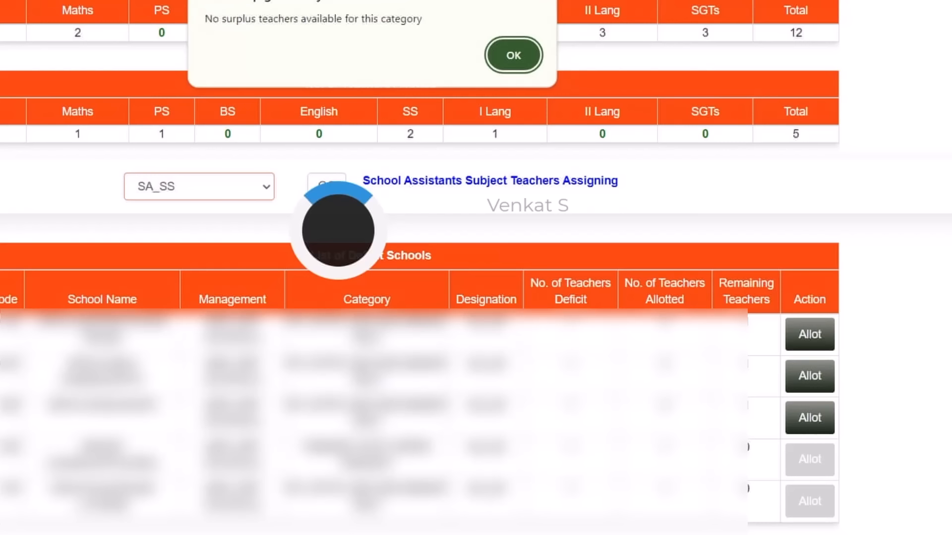
{"action": "left_click", "coordinate": [514, 55]}
{"action": "scroll", "coordinate": [476, 268], "scroll_direction": "up", "scroll_amount": 3}
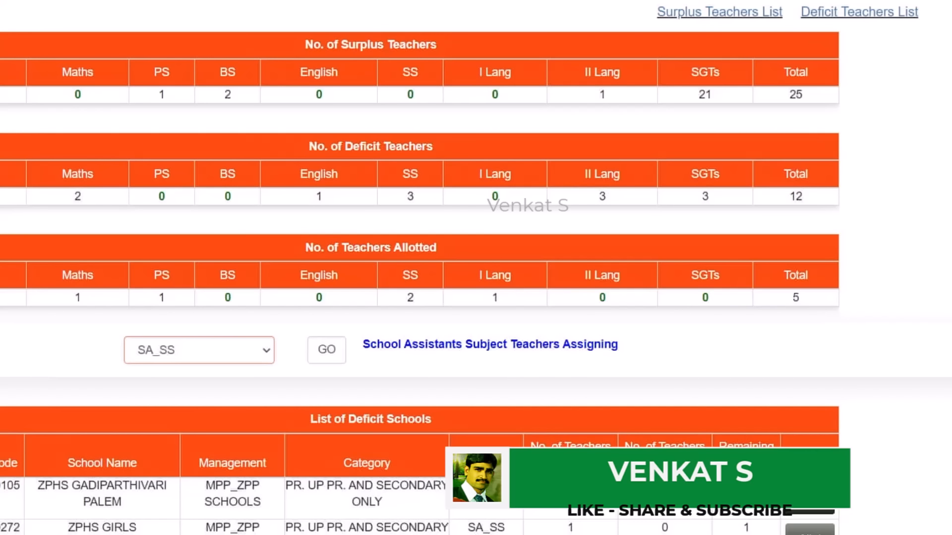
Set the designation filter to SA_IILANG, list its deficit schools, and compare them with the teacher summaries
{"action": "scroll", "coordinate": [476, 268], "scroll_direction": "down", "scroll_amount": 2}
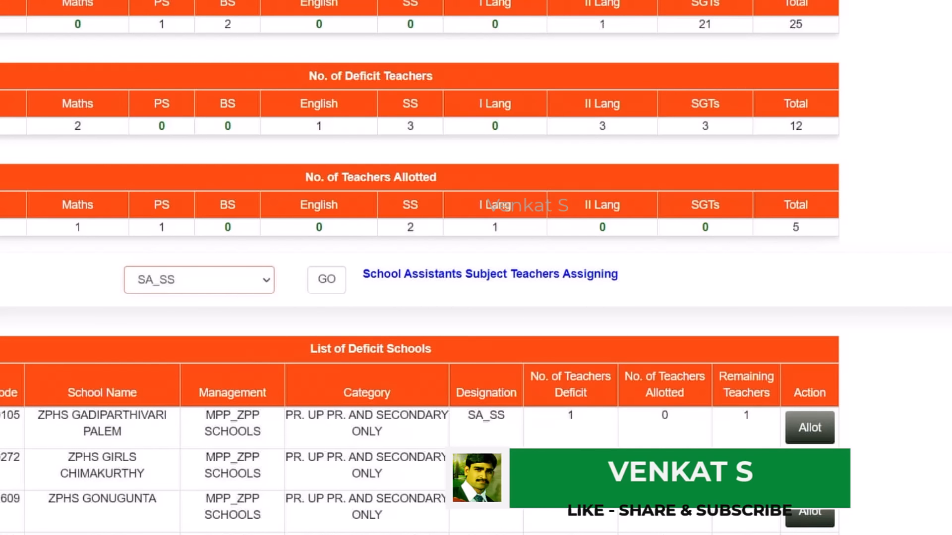
{"action": "left_click", "coordinate": [199, 280]}
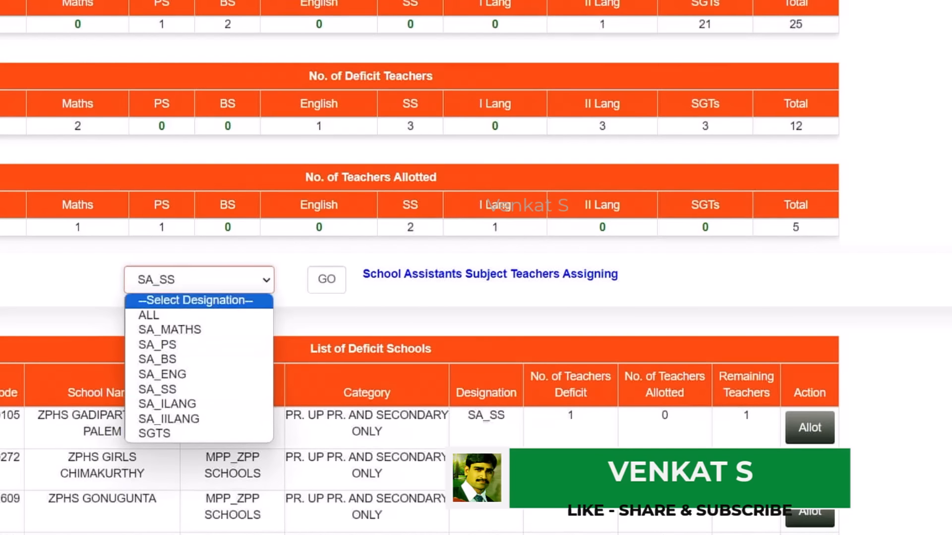
{"action": "left_click", "coordinate": [168, 419]}
{"action": "left_click", "coordinate": [327, 279]}
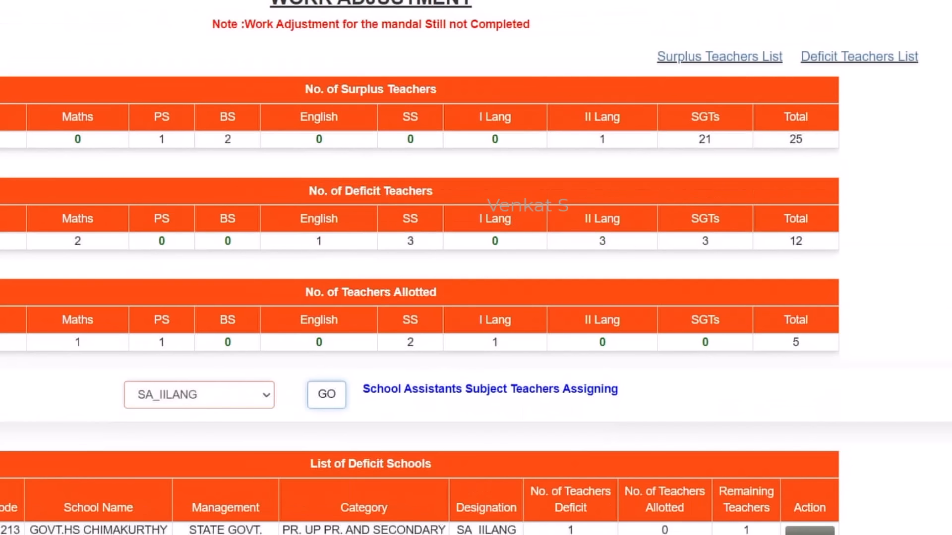
{"action": "scroll", "coordinate": [476, 268], "scroll_direction": "down", "scroll_amount": 3}
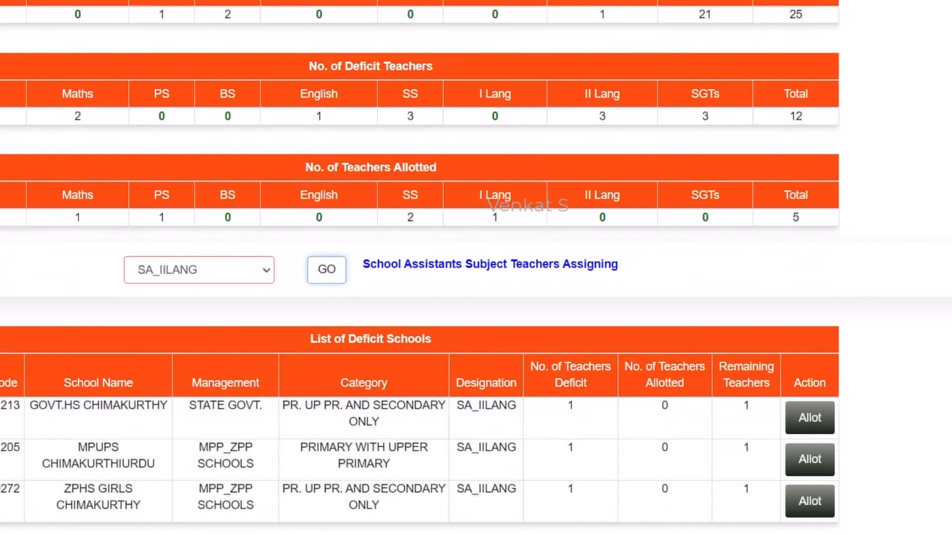
{"action": "scroll", "coordinate": [476, 268], "scroll_direction": "up", "scroll_amount": 3}
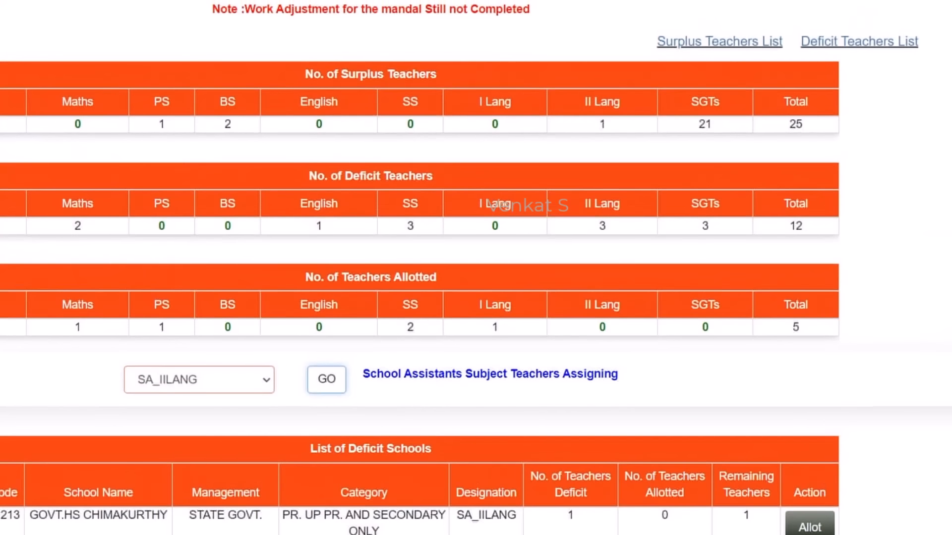
{"action": "scroll", "coordinate": [476, 268], "scroll_direction": "down", "scroll_amount": 3}
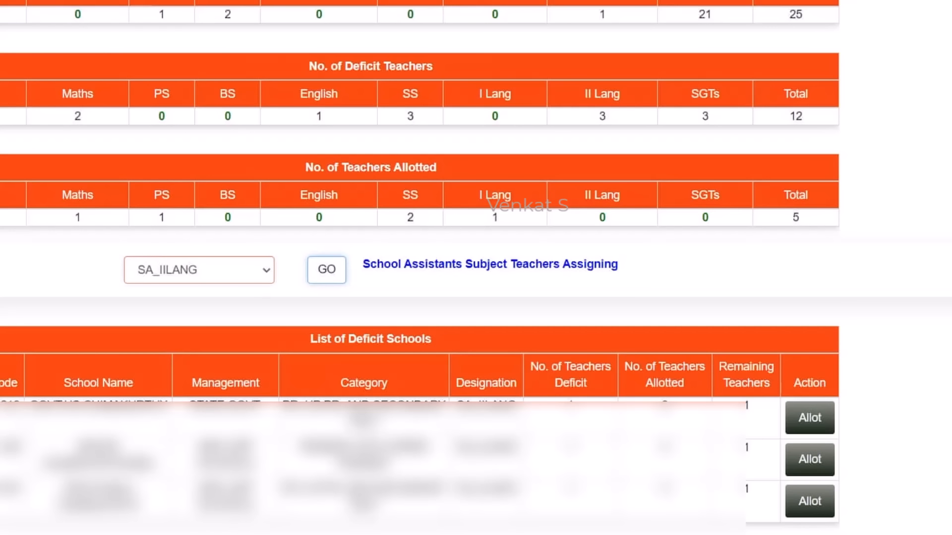
Allot the surplus SA_IILANG teacher to GOVT.HS CHIMAKURTHY and acknowledge the allocation
{"action": "left_click", "coordinate": [810, 418]}
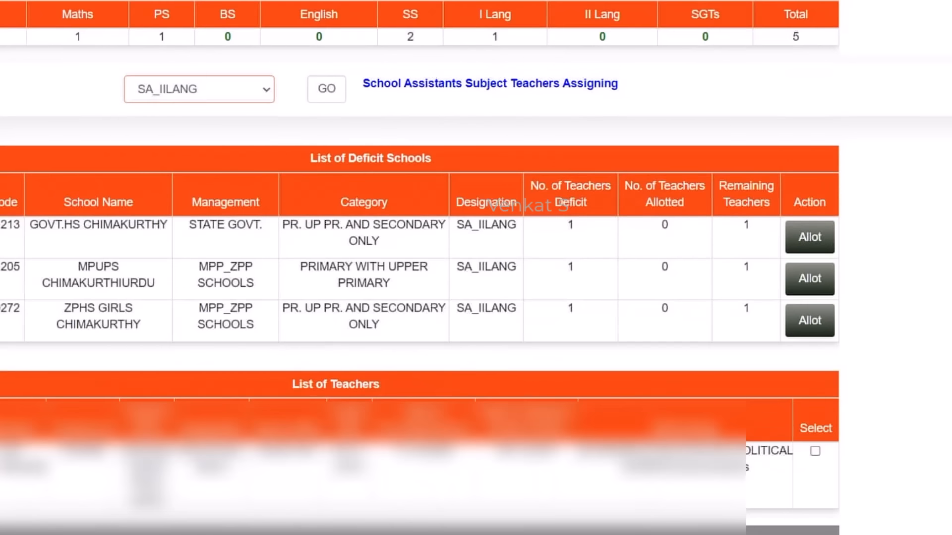
{"action": "scroll", "coordinate": [419, 267], "scroll_direction": "down", "scroll_amount": 1}
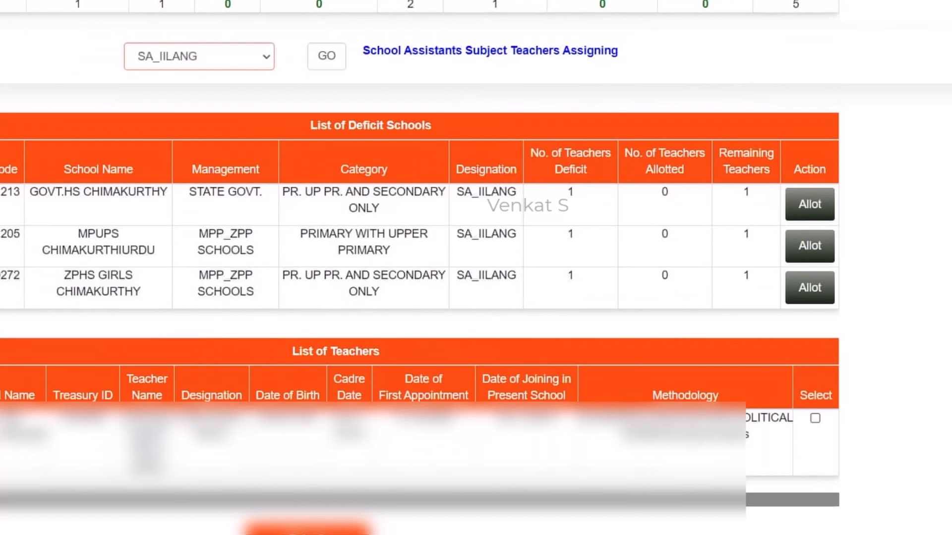
{"action": "left_click", "coordinate": [816, 419]}
{"action": "scroll", "coordinate": [476, 267], "scroll_direction": "up", "scroll_amount": 5}
{"action": "scroll", "coordinate": [476, 267], "scroll_direction": "down", "scroll_amount": 2}
{"action": "scroll", "coordinate": [476, 268], "scroll_direction": "down", "scroll_amount": 2}
{"action": "scroll", "coordinate": [476, 267], "scroll_direction": "up", "scroll_amount": 4}
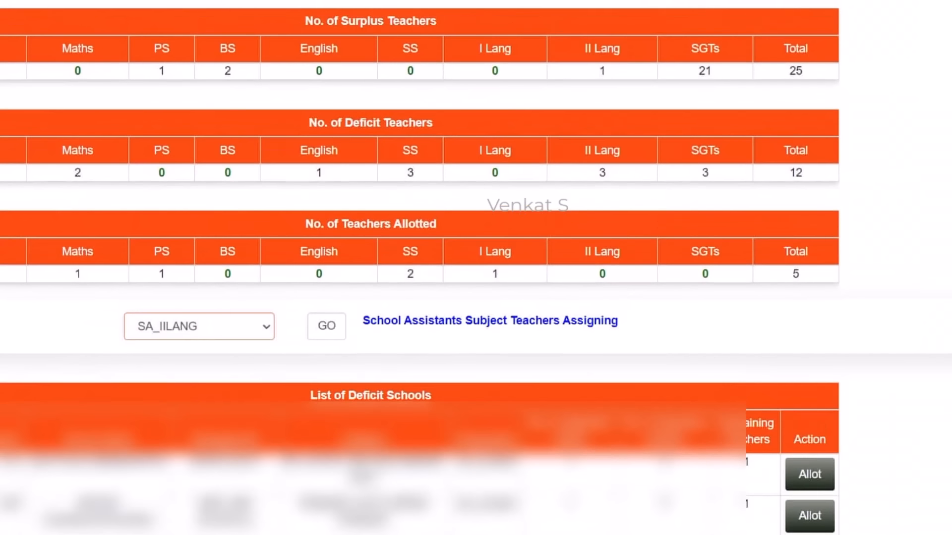
{"action": "scroll", "coordinate": [476, 268], "scroll_direction": "down", "scroll_amount": 5}
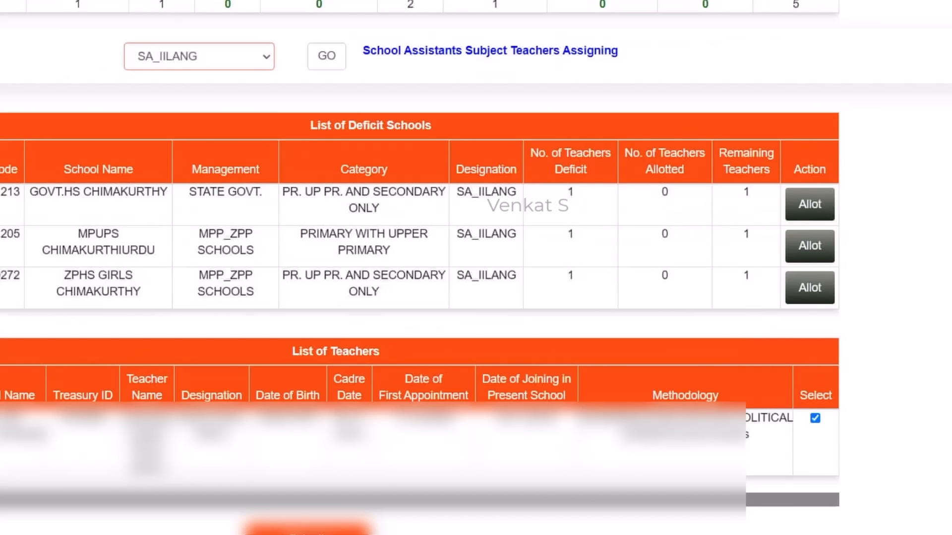
{"action": "left_click", "coordinate": [308, 529]}
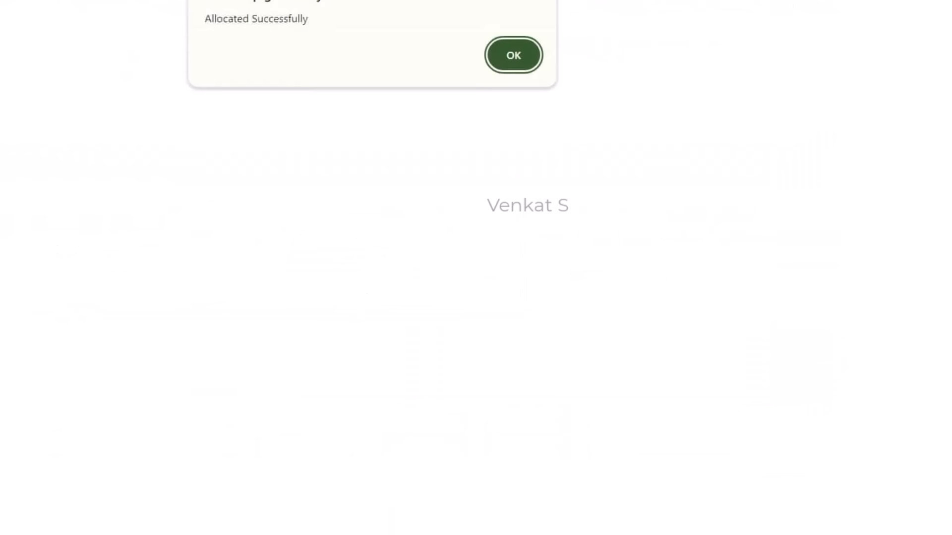
{"action": "left_click", "coordinate": [514, 55]}
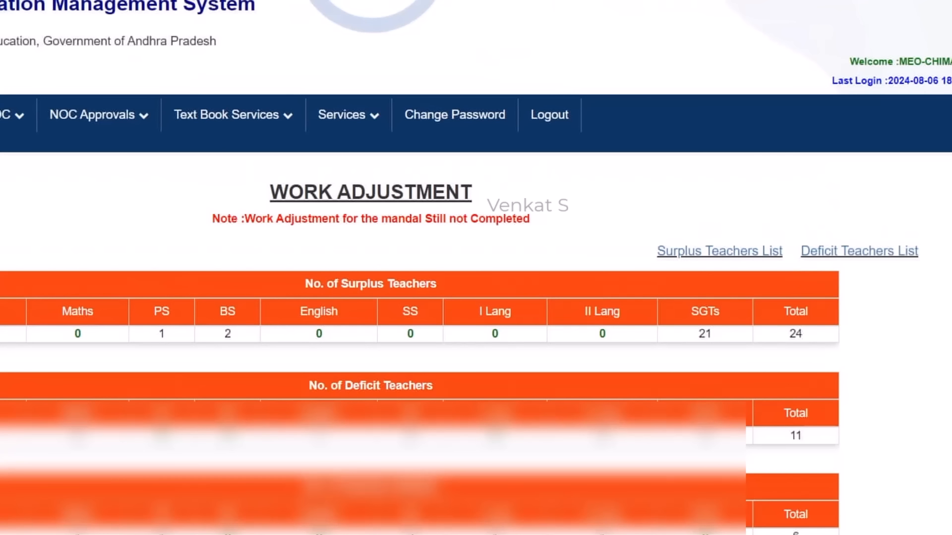
List the SGTS deficit schools and check them against the surplus, deficit and allotted teacher summaries
{"action": "scroll", "coordinate": [476, 268], "scroll_direction": "down", "scroll_amount": 2}
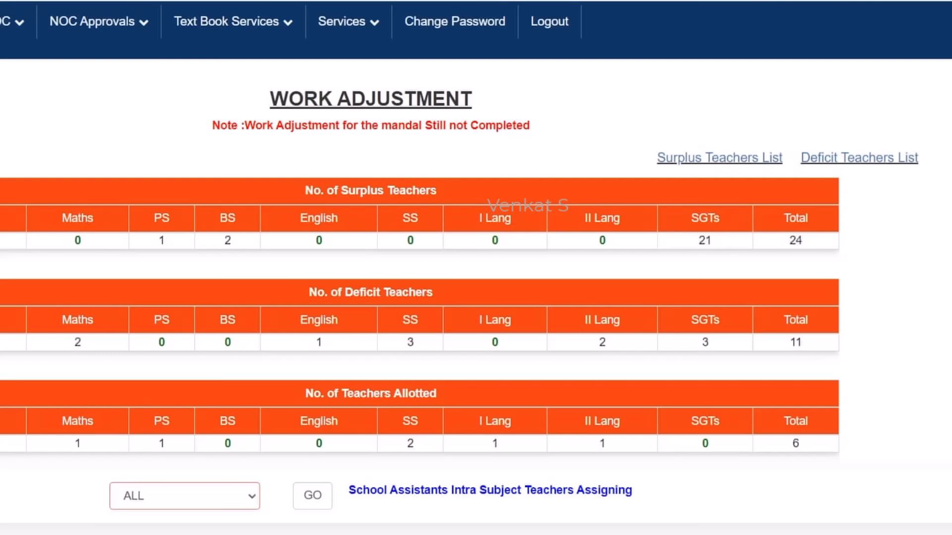
{"action": "left_click", "coordinate": [185, 496]}
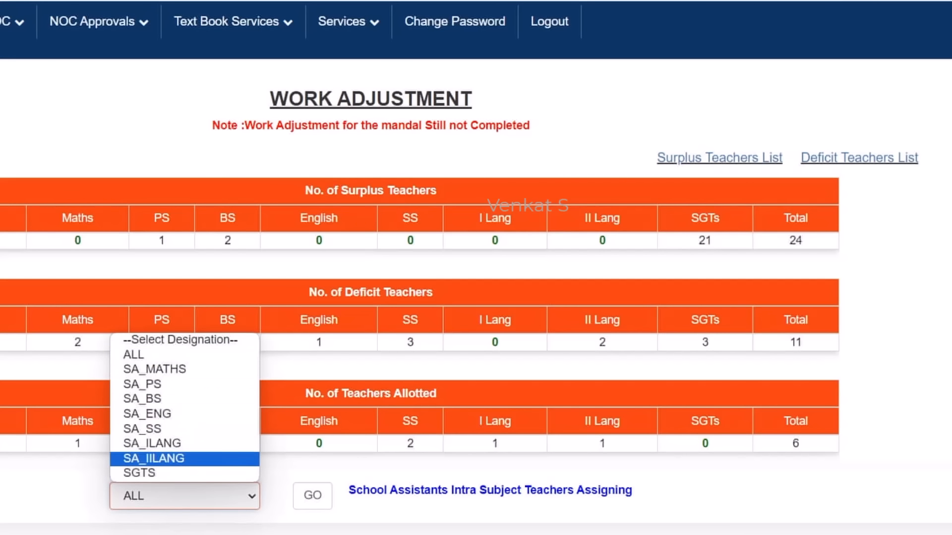
{"action": "left_click", "coordinate": [139, 473]}
{"action": "left_click", "coordinate": [312, 496]}
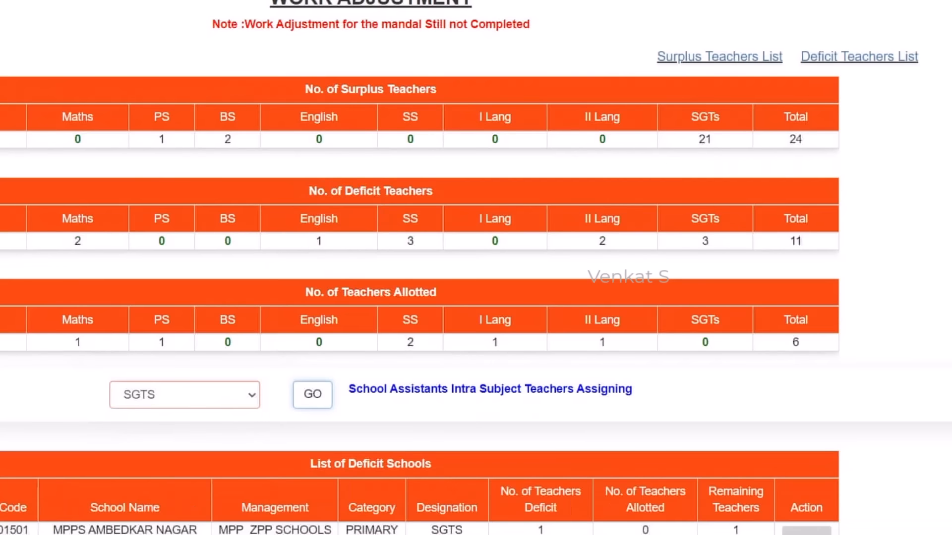
{"action": "scroll", "coordinate": [419, 268], "scroll_direction": "down", "scroll_amount": 3}
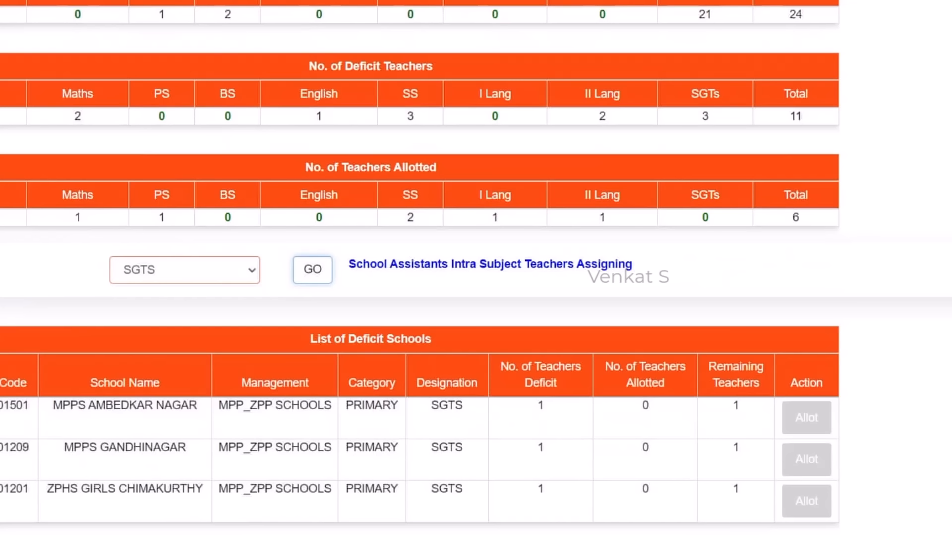
{"action": "scroll", "coordinate": [476, 268], "scroll_direction": "up", "scroll_amount": 2}
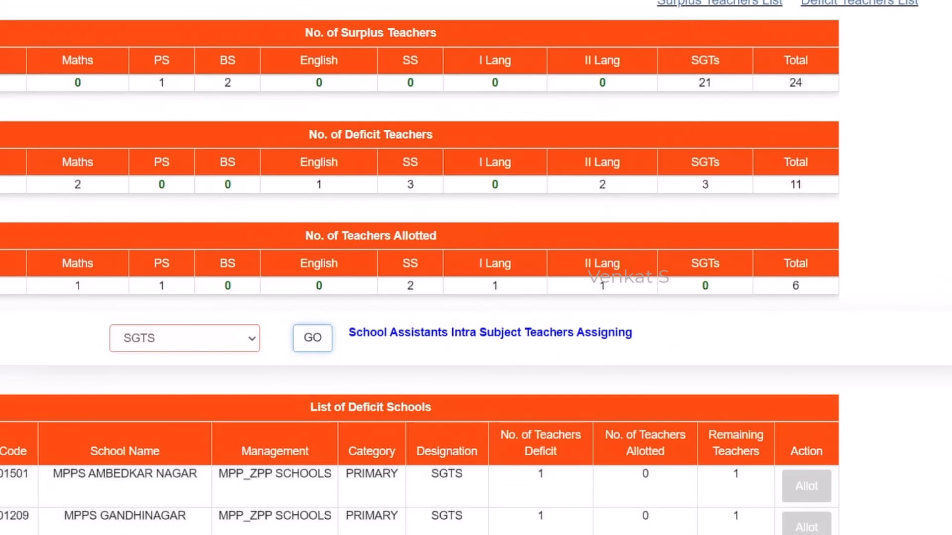
{"action": "scroll", "coordinate": [476, 268], "scroll_direction": "up", "scroll_amount": 4}
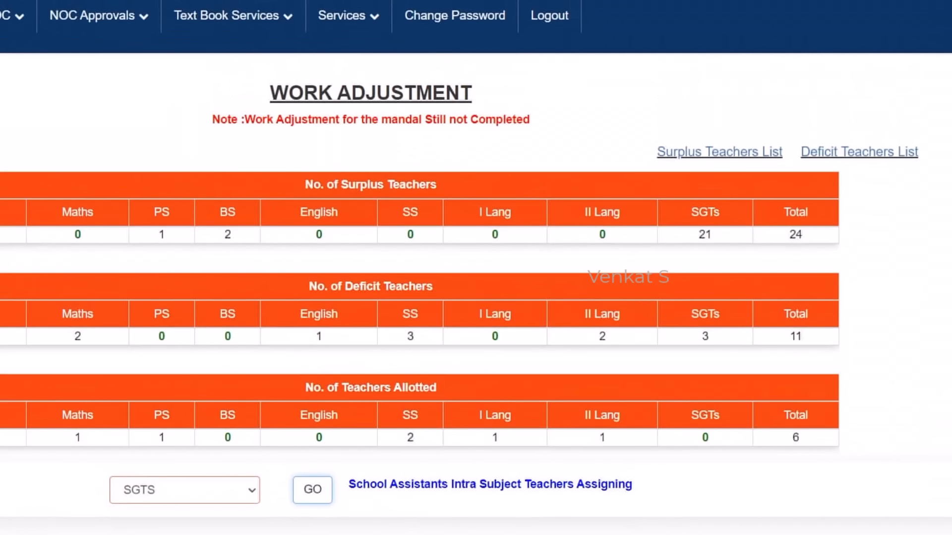
List the SA_ENG deficit schools, try to allot a teacher to MPUPS CHIMAKURTHIURDU, and dismiss the alert
{"action": "scroll", "coordinate": [476, 268], "scroll_direction": "down", "scroll_amount": 2}
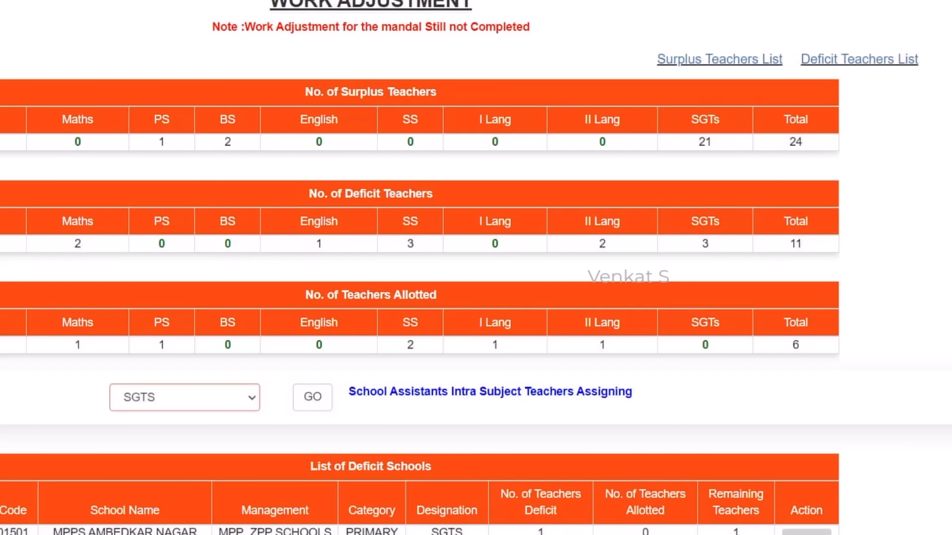
{"action": "left_click", "coordinate": [185, 398]}
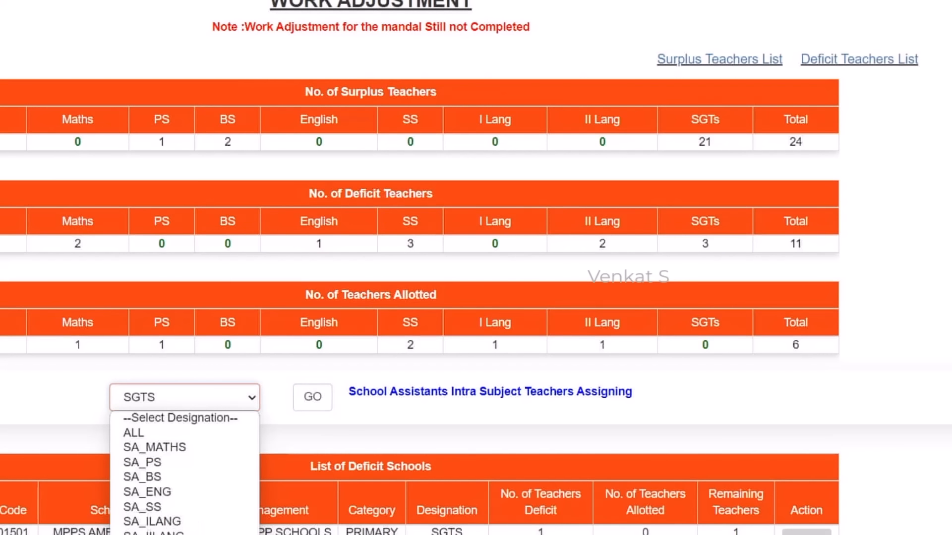
{"action": "left_click", "coordinate": [169, 493]}
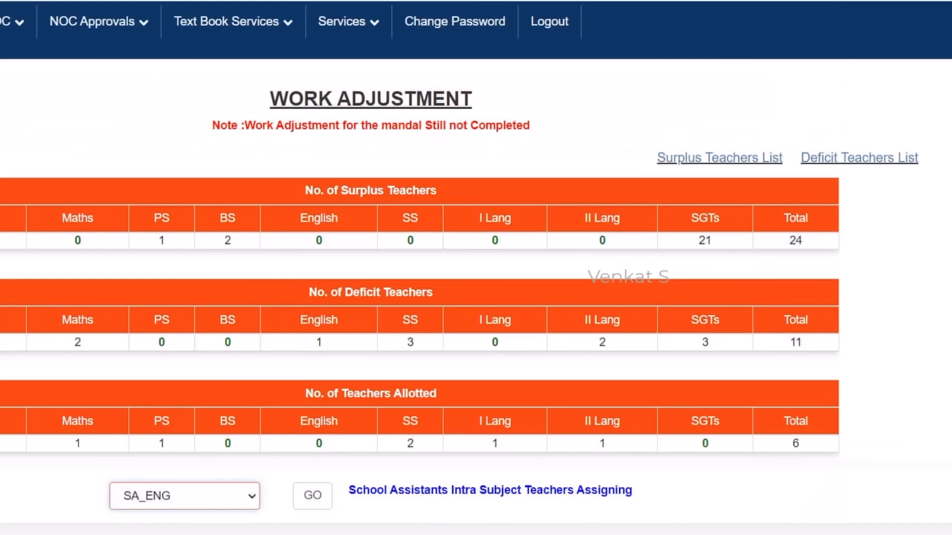
{"action": "left_click", "coordinate": [312, 496]}
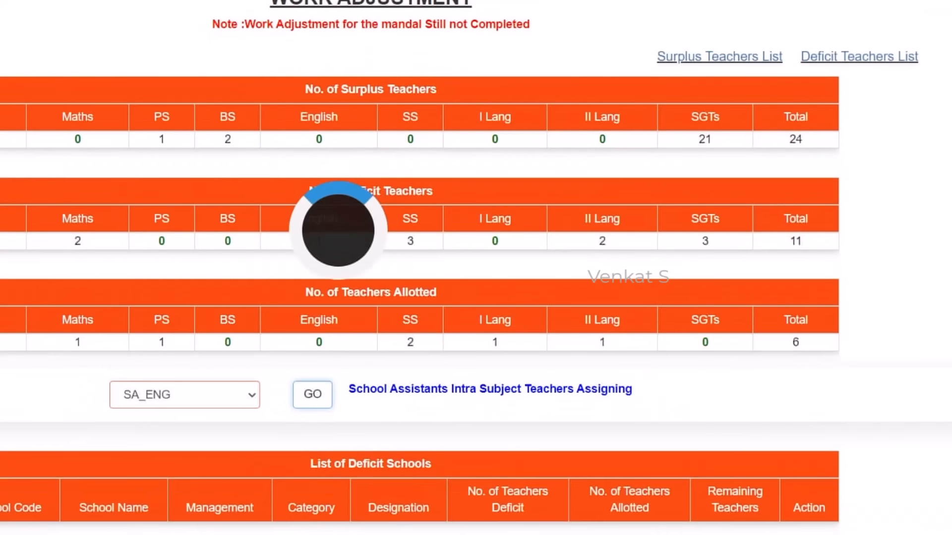
{"action": "scroll", "coordinate": [476, 268], "scroll_direction": "down", "scroll_amount": 1}
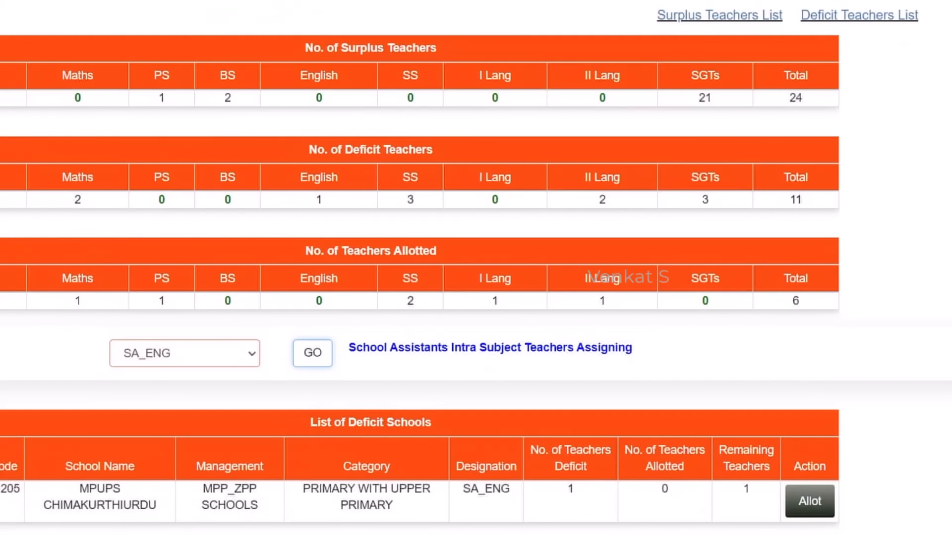
{"action": "left_click", "coordinate": [810, 502]}
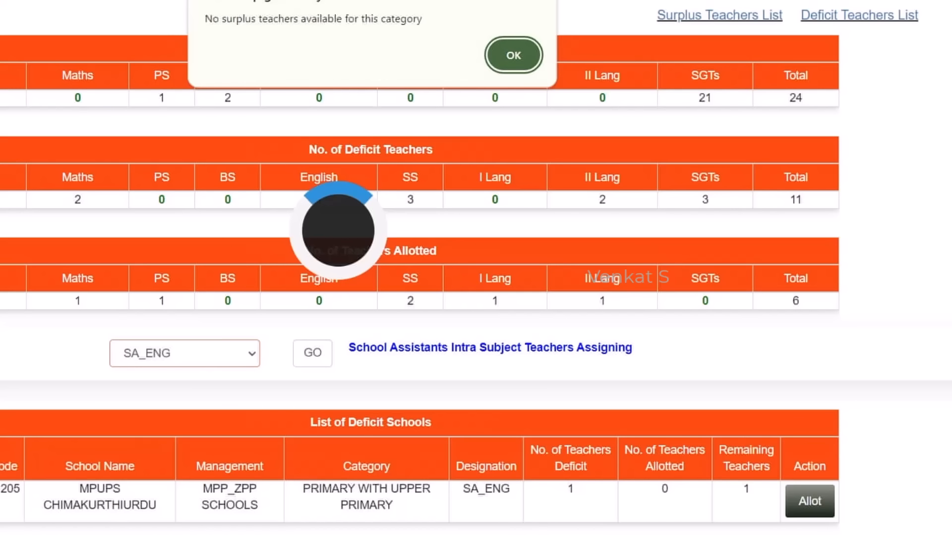
{"action": "left_click", "coordinate": [514, 55]}
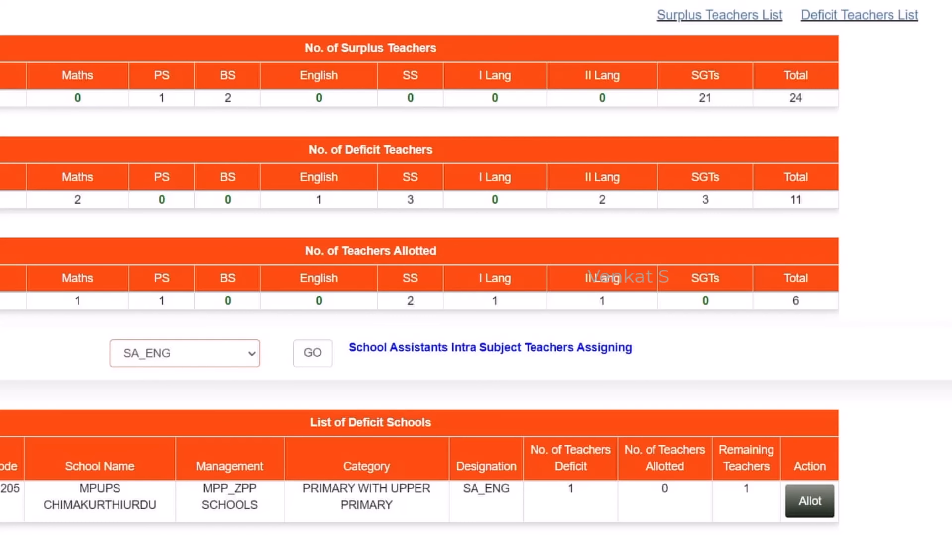
Switch the designation filter from SA_ENG to SA_SS and list its deficit schools
{"action": "left_click", "coordinate": [184, 354]}
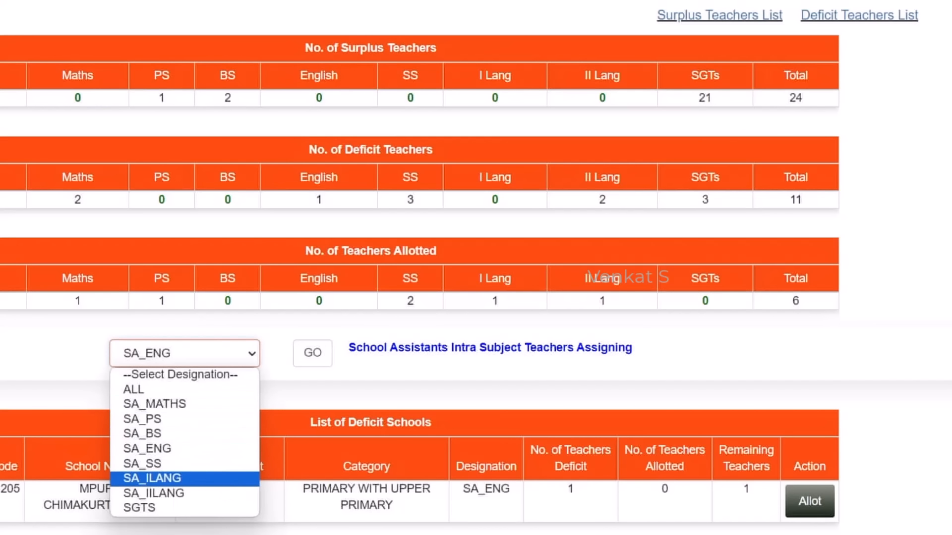
{"action": "left_click", "coordinate": [148, 449]}
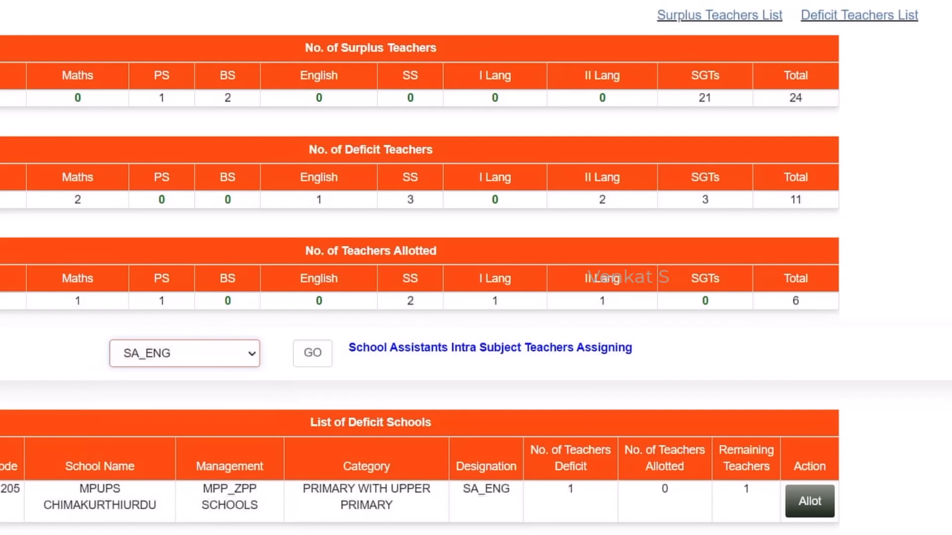
{"action": "left_click", "coordinate": [185, 354]}
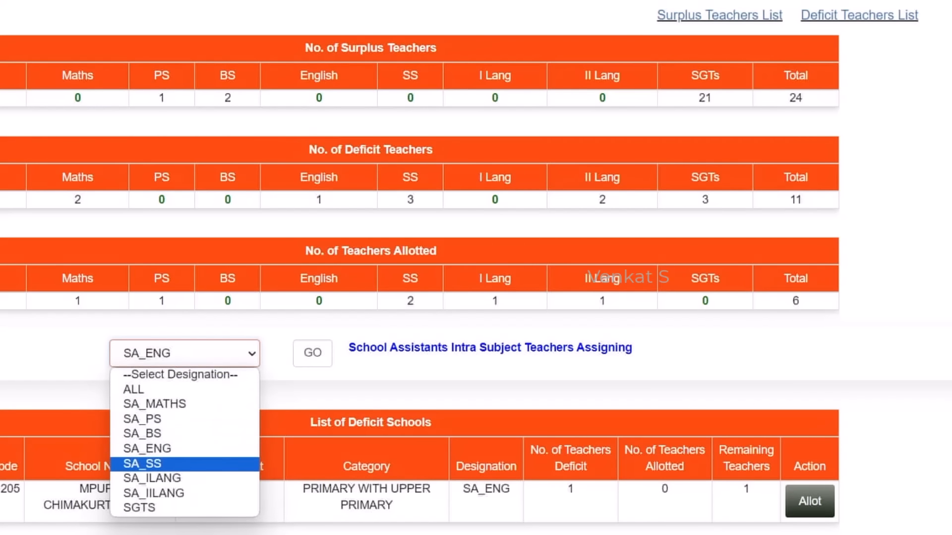
{"action": "left_click", "coordinate": [142, 463]}
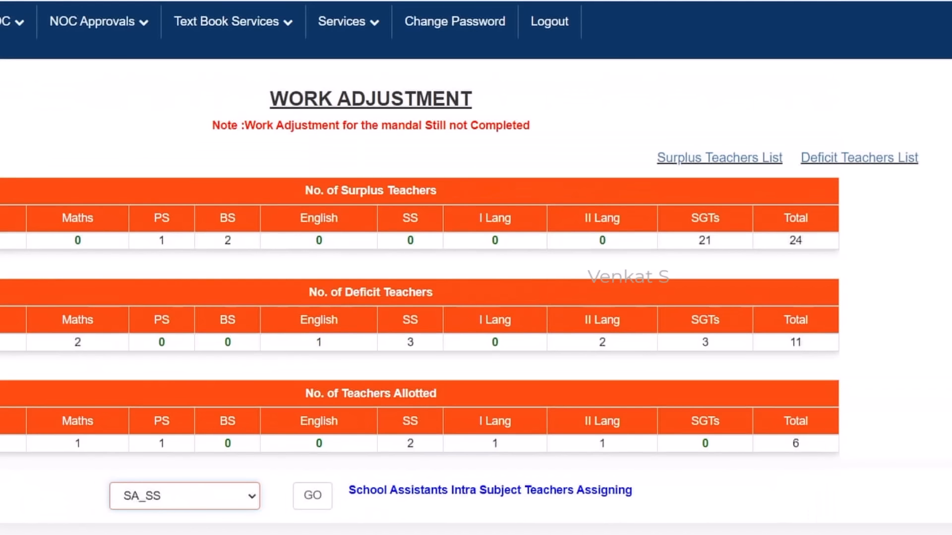
{"action": "left_click", "coordinate": [312, 495]}
{"action": "scroll", "coordinate": [420, 297], "scroll_direction": "down", "scroll_amount": 4}
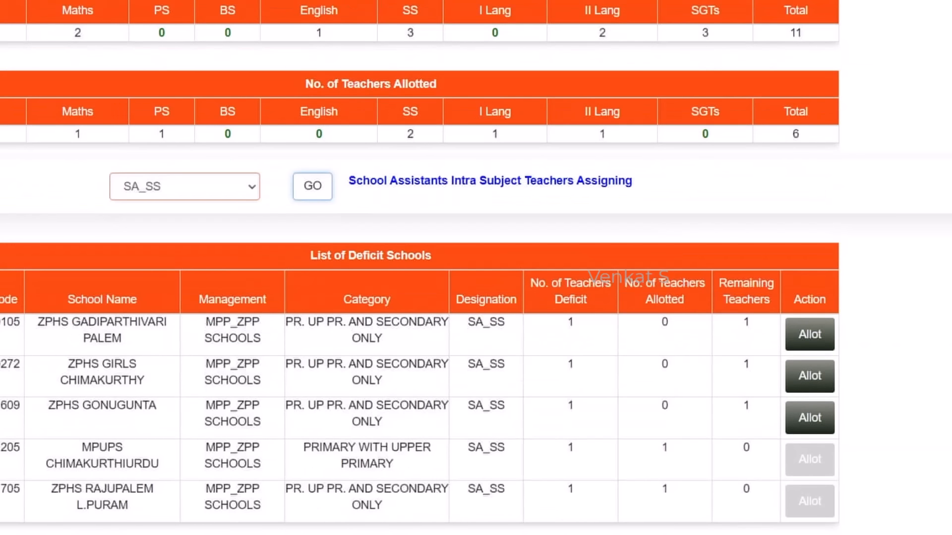
Try to allot an SA_SS teacher to ZPHS GADIPARTHIVARI PALEM, dismiss the alert, and review the surplus, deficit and allotted summaries
{"action": "left_click", "coordinate": [809, 335]}
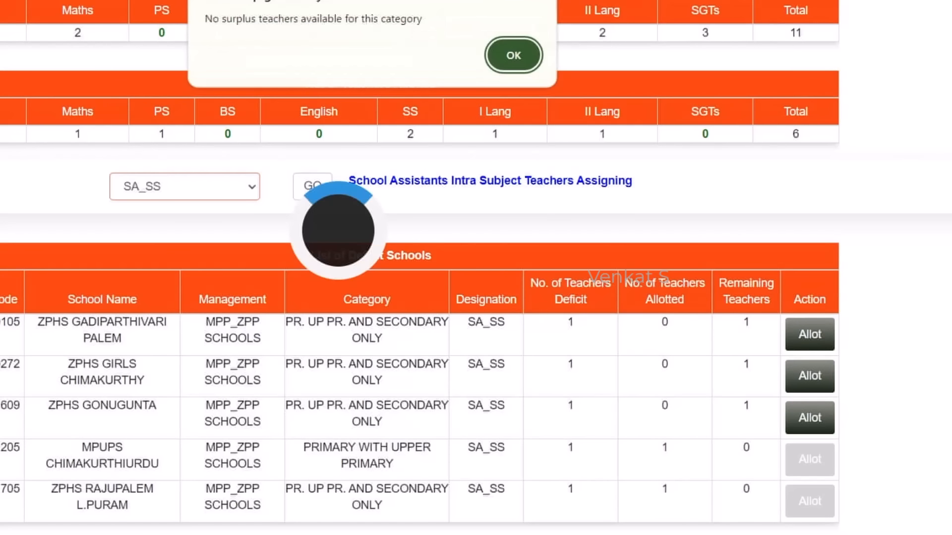
{"action": "key", "text": "Return"}
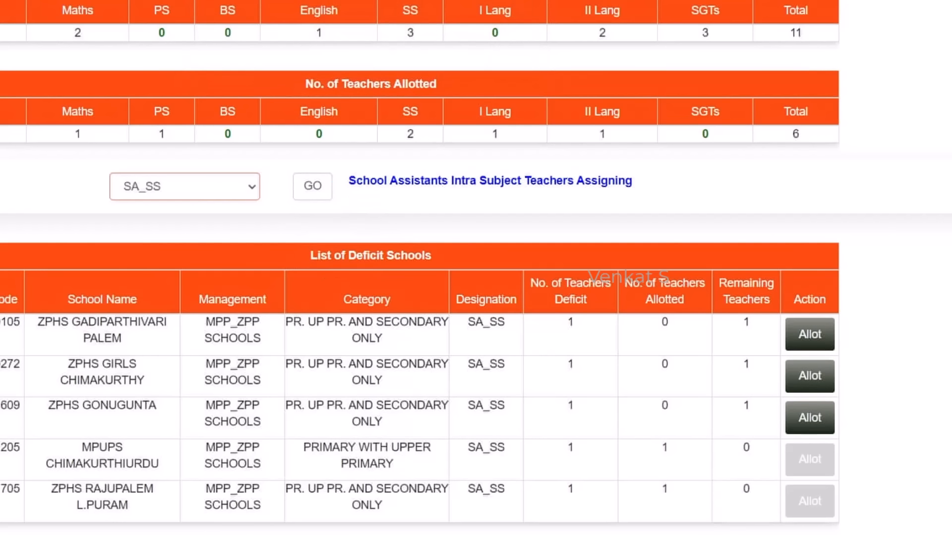
{"action": "scroll", "coordinate": [476, 267], "scroll_direction": "up", "scroll_amount": 3}
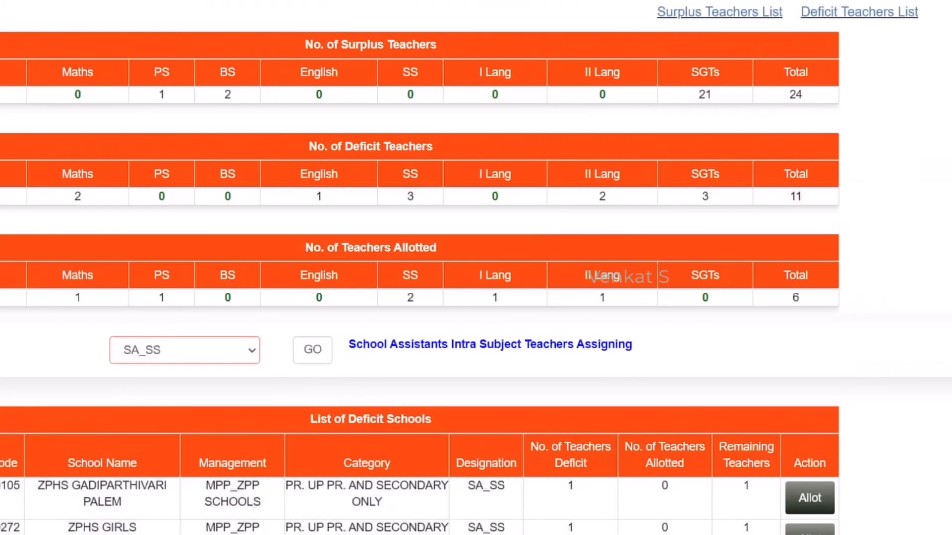
{"action": "scroll", "coordinate": [476, 267], "scroll_direction": "down", "scroll_amount": 2}
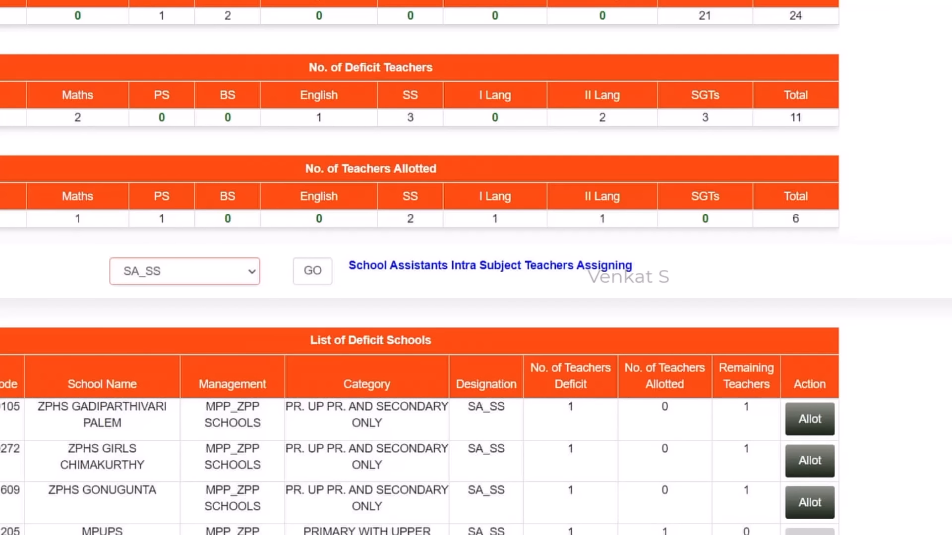
{"action": "scroll", "coordinate": [476, 268], "scroll_direction": "down", "scroll_amount": 3}
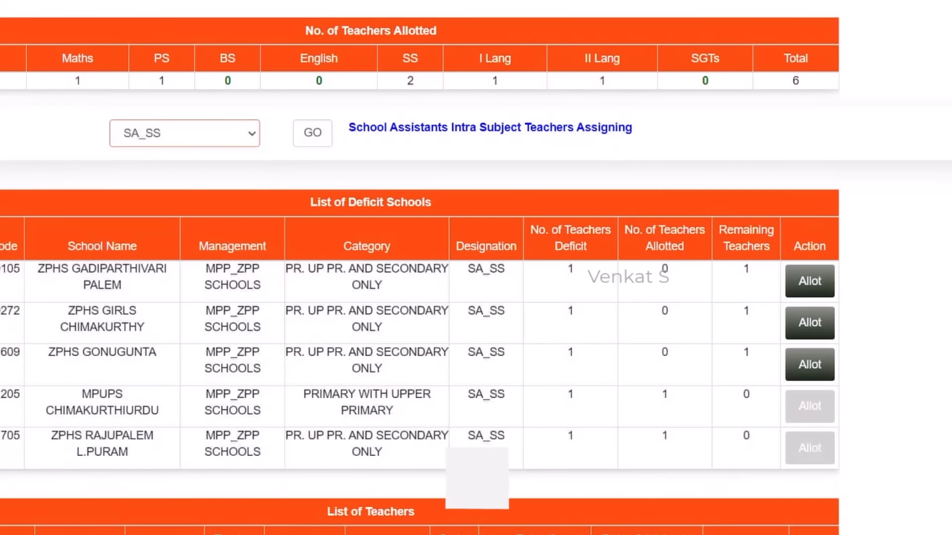
{"action": "scroll", "coordinate": [476, 267], "scroll_direction": "down", "scroll_amount": 2}
{"action": "scroll", "coordinate": [476, 267], "scroll_direction": "up", "scroll_amount": 3}
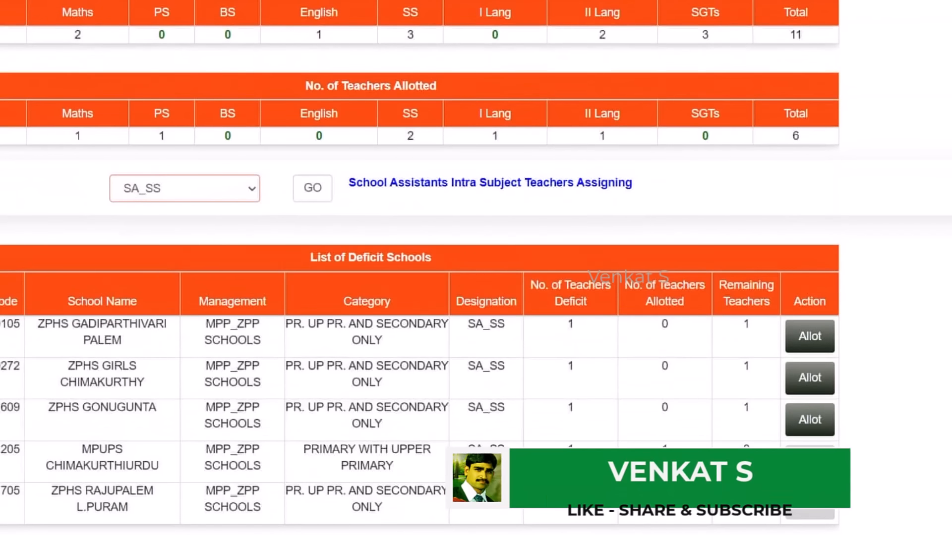
{"action": "scroll", "coordinate": [476, 268], "scroll_direction": "up", "scroll_amount": 2}
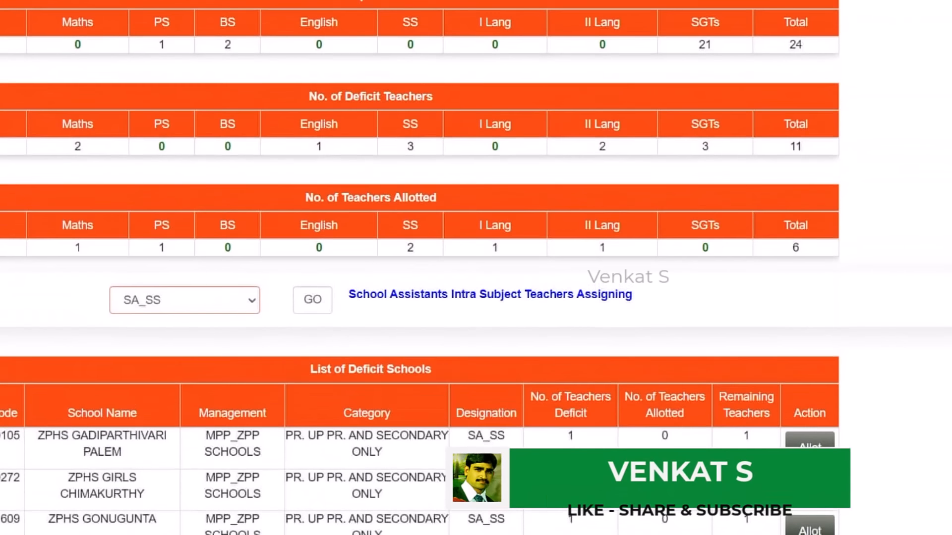
{"action": "scroll", "coordinate": [476, 268], "scroll_direction": "up", "scroll_amount": 1}
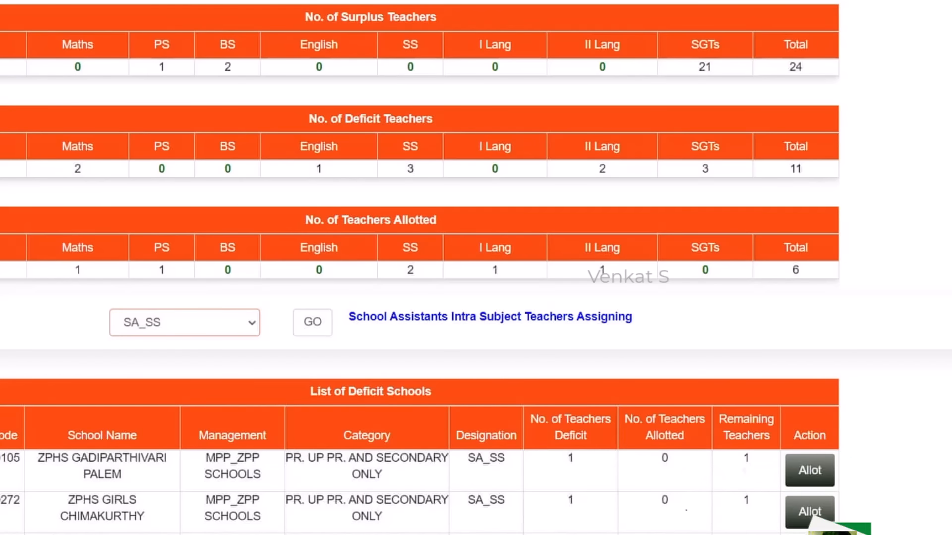
{"action": "left_click", "coordinate": [614, 531]}
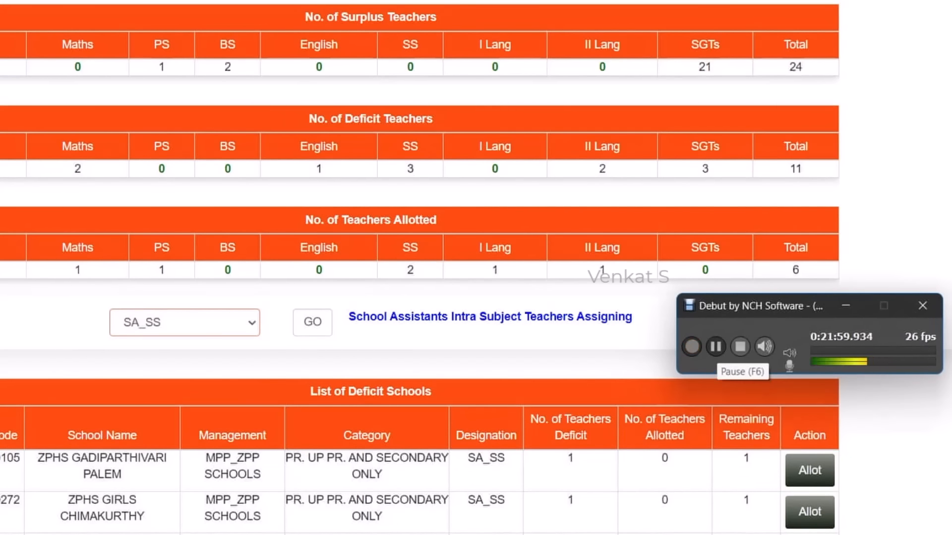
{"action": "left_click", "coordinate": [715, 347]}
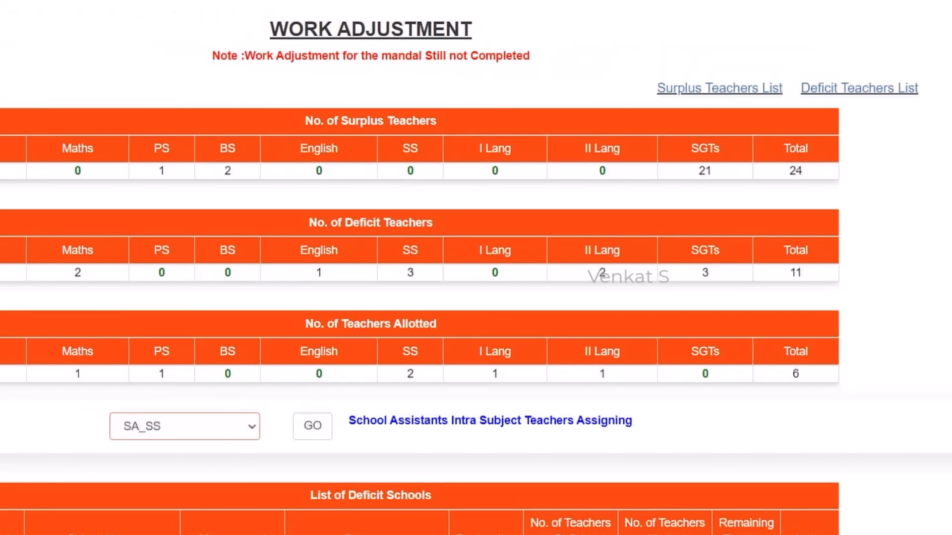
Switch the designation filter to SA_MATHS and list its deficit schools
{"action": "scroll", "coordinate": [476, 268], "scroll_direction": "down", "scroll_amount": 2}
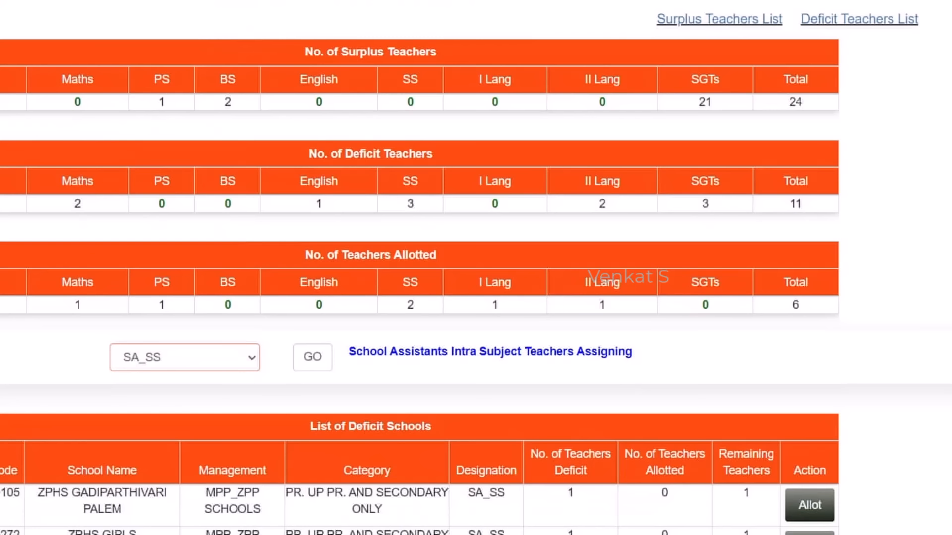
{"action": "left_click", "coordinate": [184, 358]}
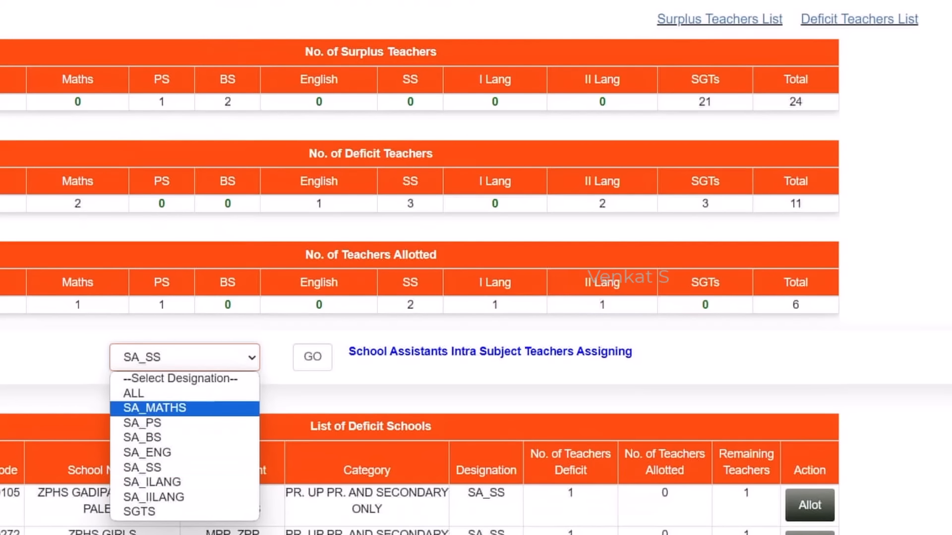
{"action": "left_click", "coordinate": [154, 408]}
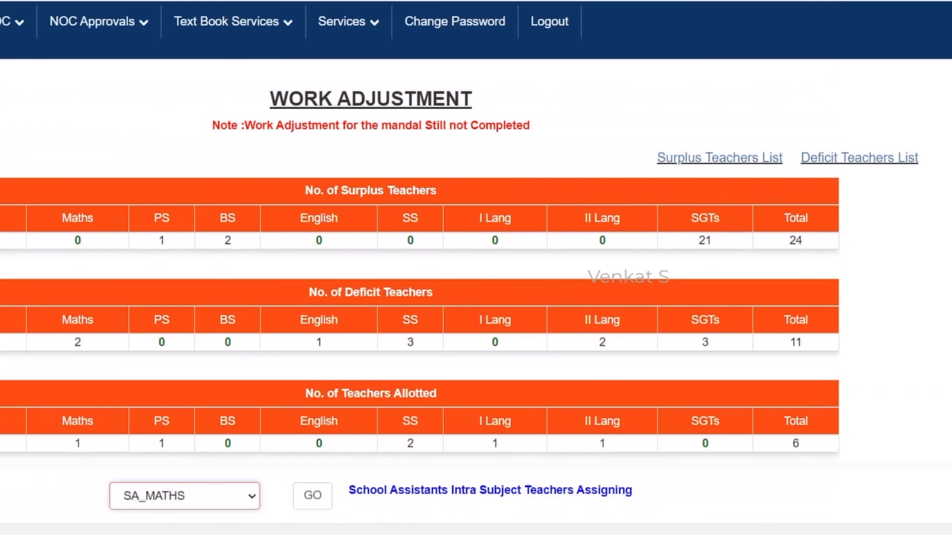
{"action": "left_click", "coordinate": [312, 496]}
{"action": "scroll", "coordinate": [313, 496], "scroll_direction": "down", "scroll_amount": 2}
{"action": "scroll", "coordinate": [312, 496], "scroll_direction": "down", "scroll_amount": 2}
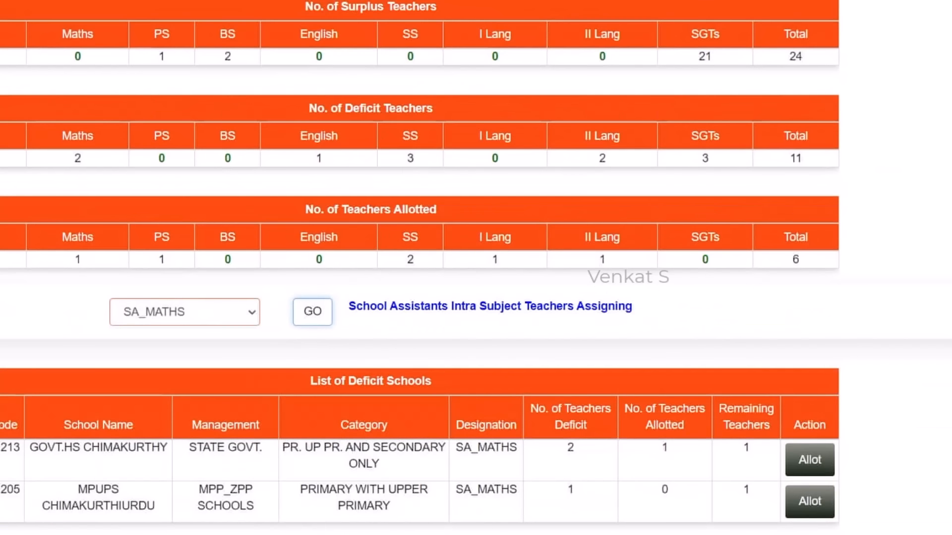
Allot the surplus teacher with Chemistry, Mathematics, Physical Science and Physics methodology to GOVT.HS CHIMAKURTHY for SA_MATHS, then check the updated summaries
{"action": "left_click", "coordinate": [810, 461]}
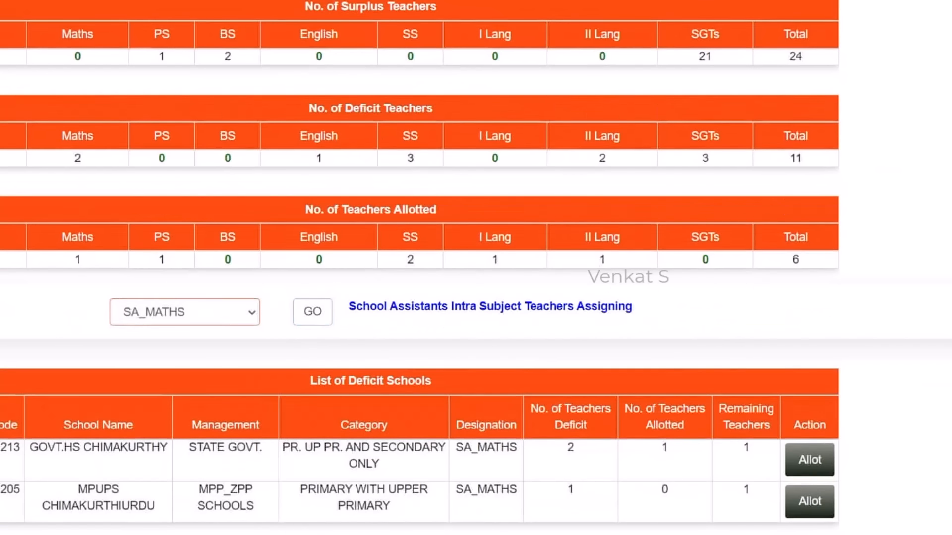
{"action": "scroll", "coordinate": [810, 460], "scroll_direction": "down", "scroll_amount": 2}
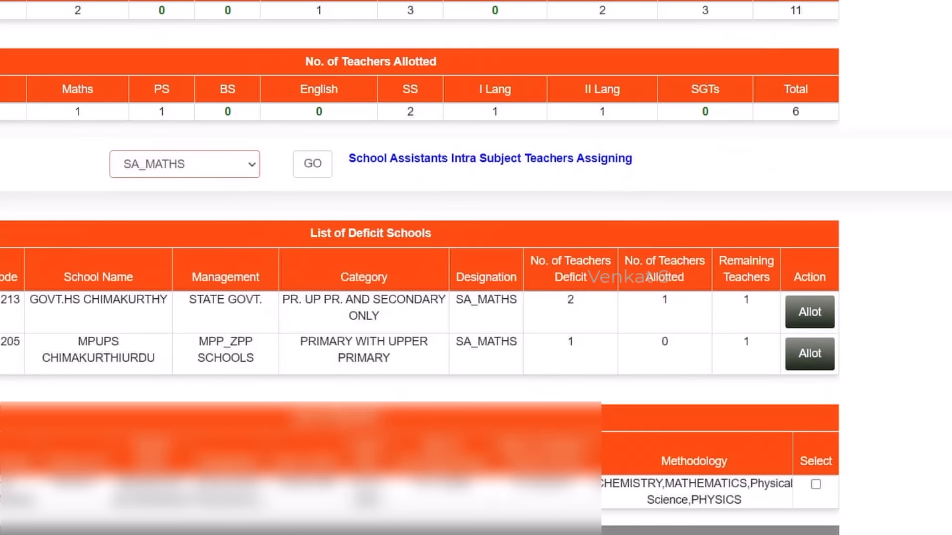
{"action": "scroll", "coordinate": [476, 267], "scroll_direction": "down", "scroll_amount": 1}
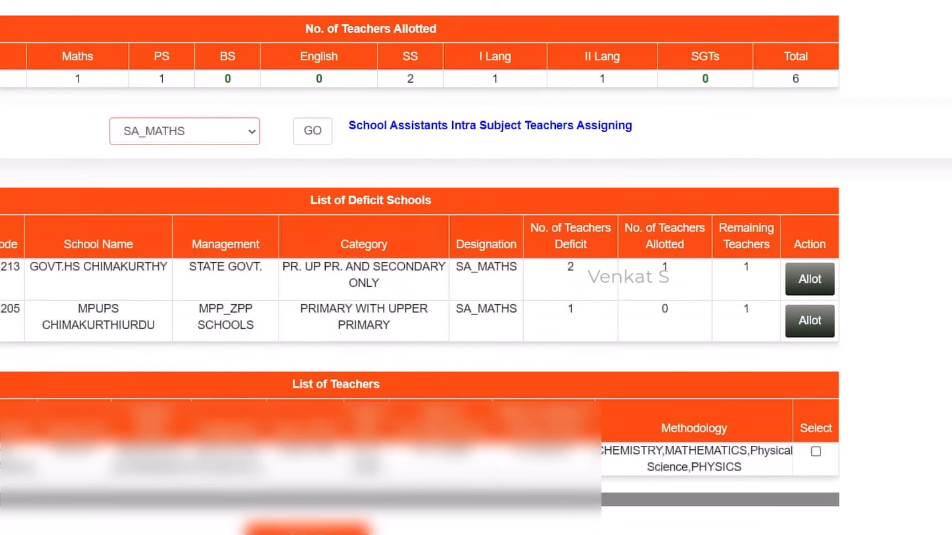
{"action": "left_click", "coordinate": [816, 452]}
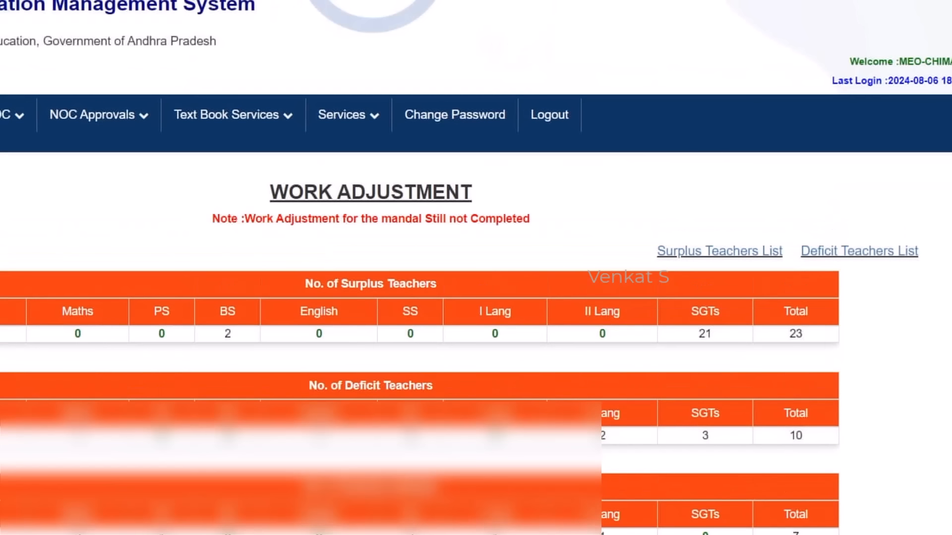
{"action": "scroll", "coordinate": [476, 268], "scroll_direction": "down", "scroll_amount": 2}
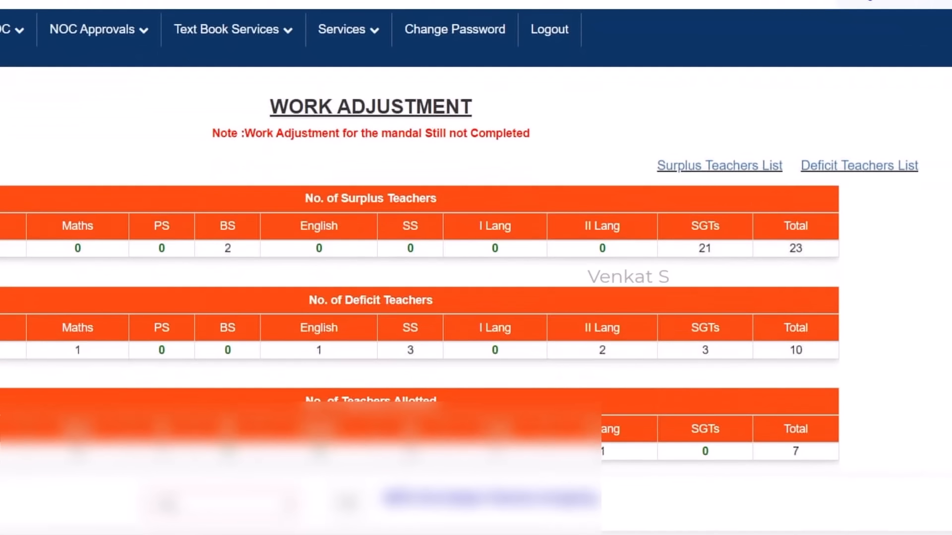
{"action": "scroll", "coordinate": [476, 268], "scroll_direction": "down", "scroll_amount": 1}
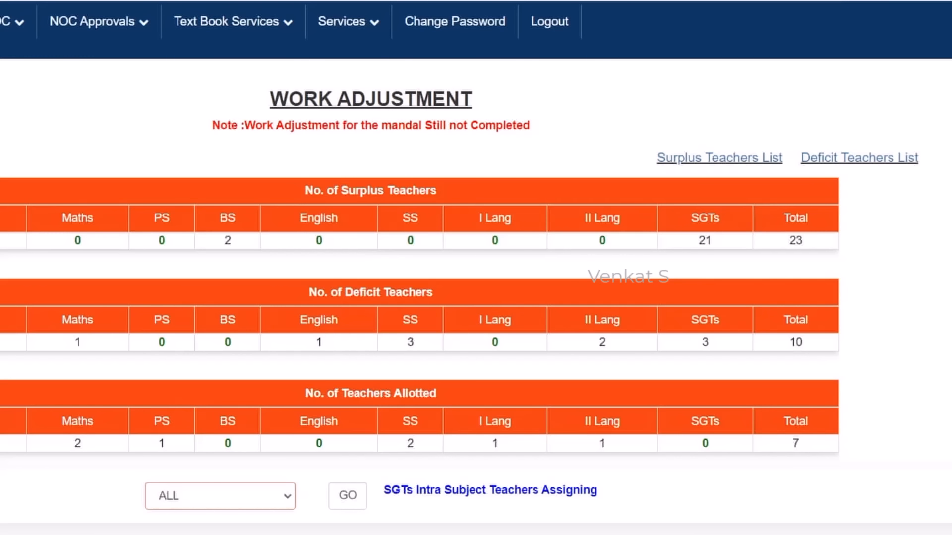
List the SA_MATHS deficit schools again under SGTs Intra Subject Teachers Assigning
{"action": "left_click", "coordinate": [221, 496]}
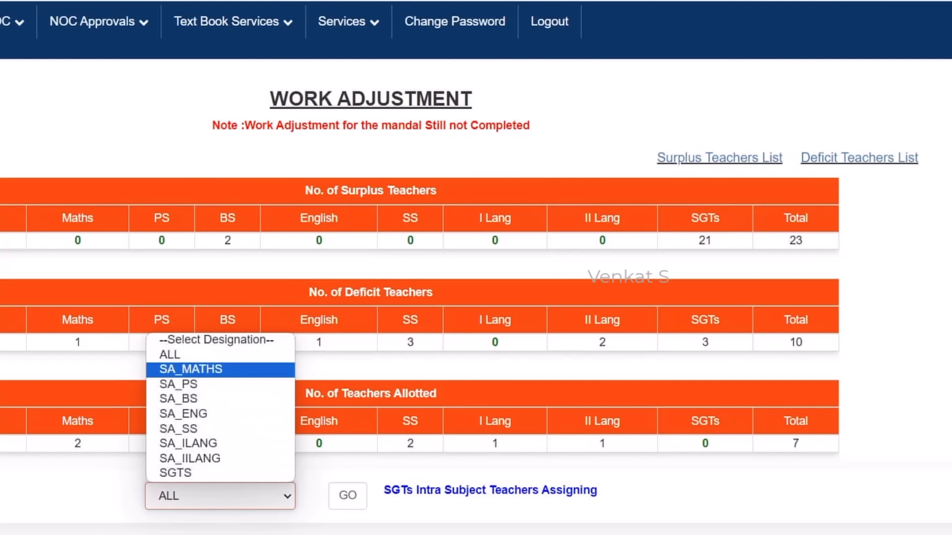
{"action": "left_click", "coordinate": [191, 369]}
{"action": "left_click", "coordinate": [348, 495]}
{"action": "scroll", "coordinate": [348, 495], "scroll_direction": "down", "scroll_amount": 1}
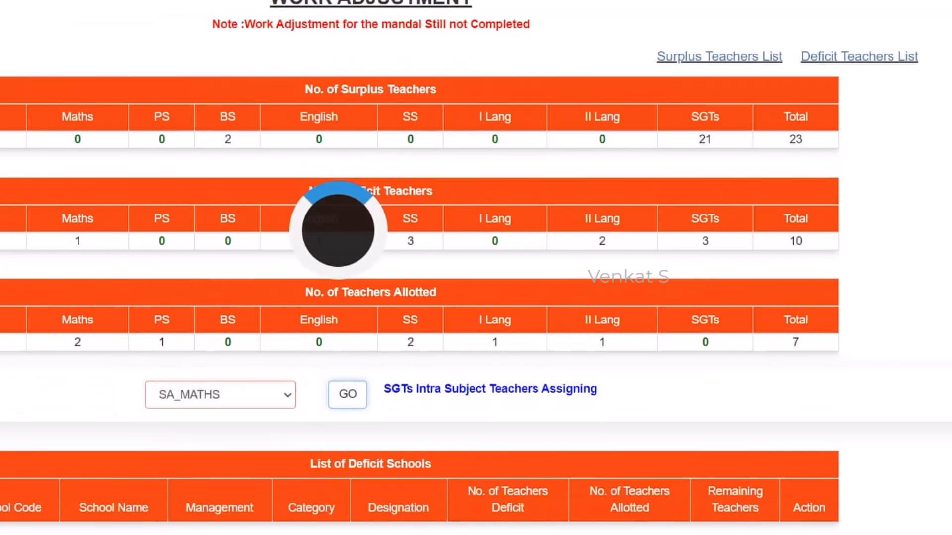
{"action": "scroll", "coordinate": [347, 496], "scroll_direction": "down", "scroll_amount": 1}
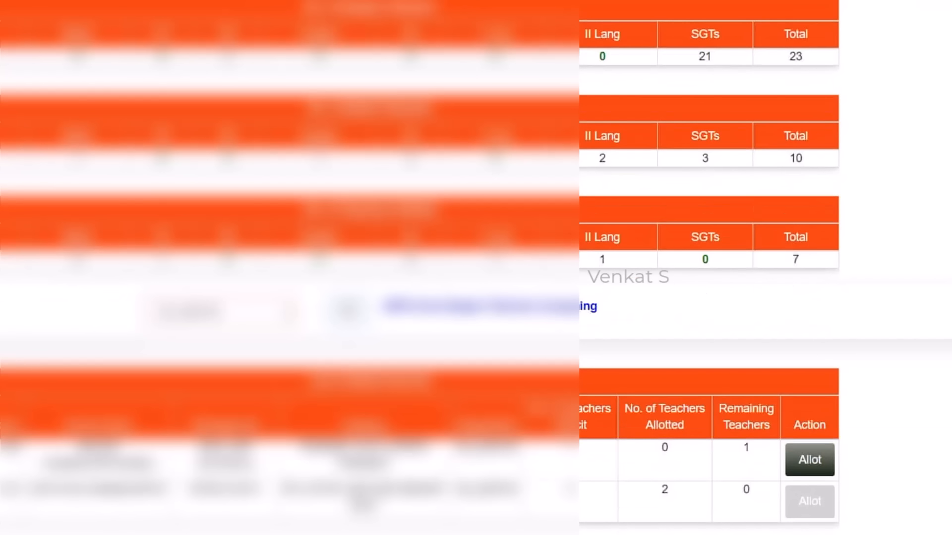
Allot the first selectable SGT with Chemistry, Mathematics and Physical Science methodology to MPUPS CHIMAKURTHIURDU for SA_MATHS and acknowledge the alert
{"action": "scroll", "coordinate": [476, 268], "scroll_direction": "down", "scroll_amount": 5}
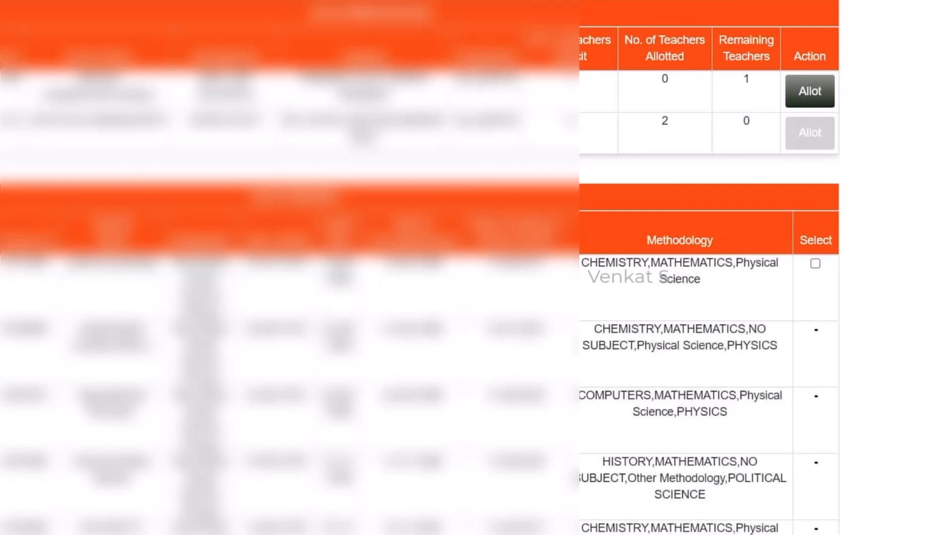
{"action": "scroll", "coordinate": [476, 267], "scroll_direction": "up", "scroll_amount": 1}
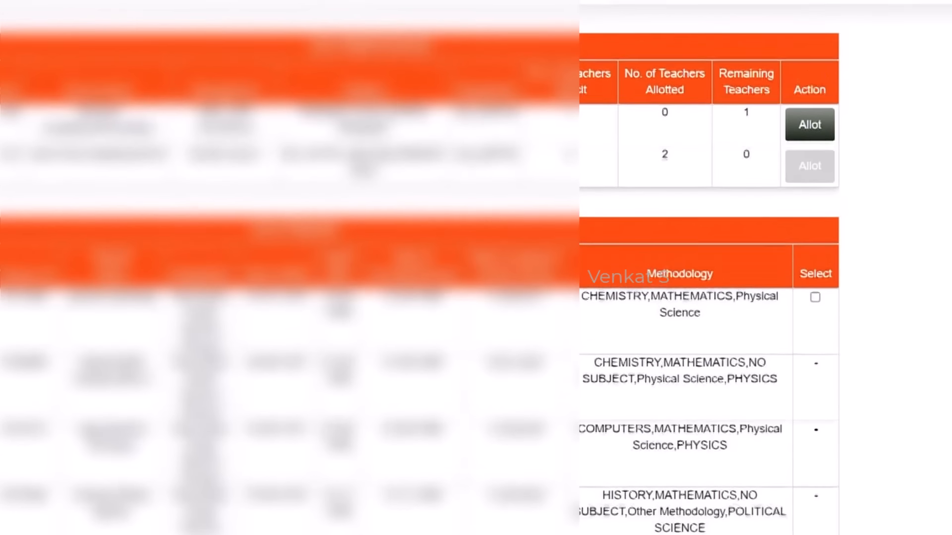
{"action": "scroll", "coordinate": [476, 268], "scroll_direction": "up", "scroll_amount": 3}
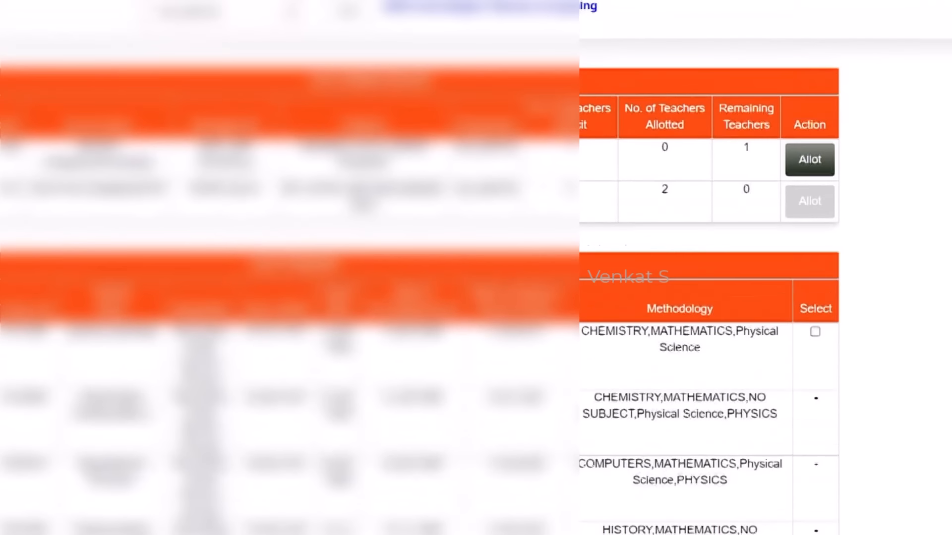
{"action": "scroll", "coordinate": [476, 267], "scroll_direction": "down", "scroll_amount": 2}
{"action": "scroll", "coordinate": [476, 268], "scroll_direction": "up", "scroll_amount": 3}
{"action": "scroll", "coordinate": [476, 268], "scroll_direction": "down", "scroll_amount": 6}
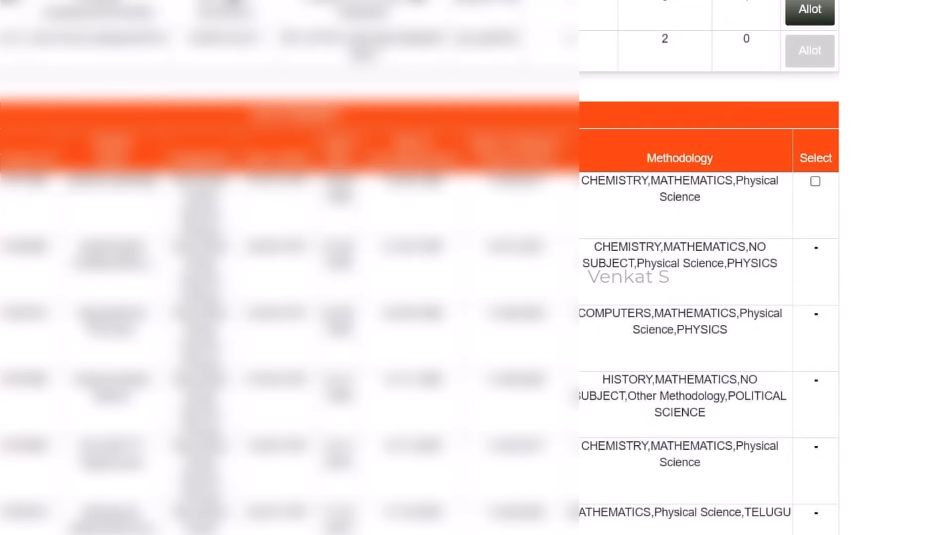
{"action": "left_click", "coordinate": [815, 181]}
{"action": "scroll", "coordinate": [694, 297], "scroll_direction": "down", "scroll_amount": 10}
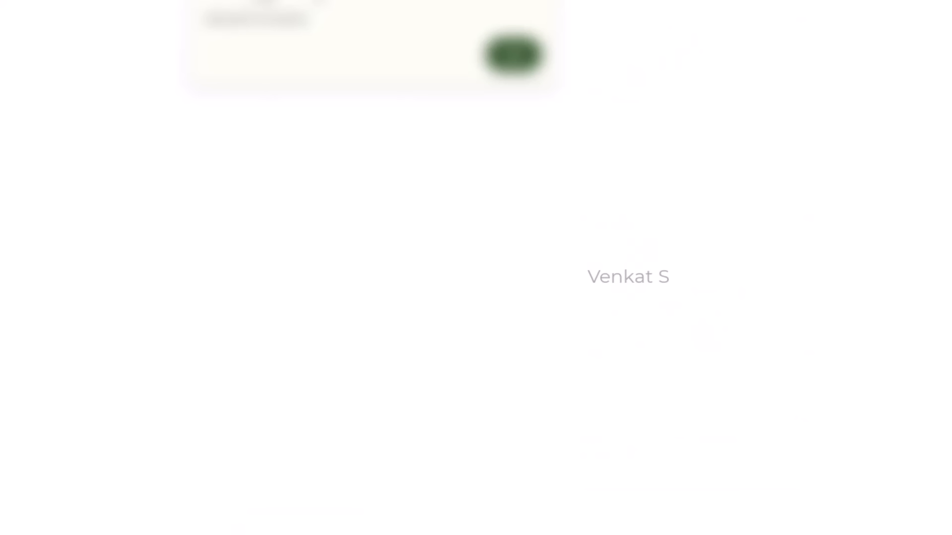
{"action": "left_click", "coordinate": [514, 56]}
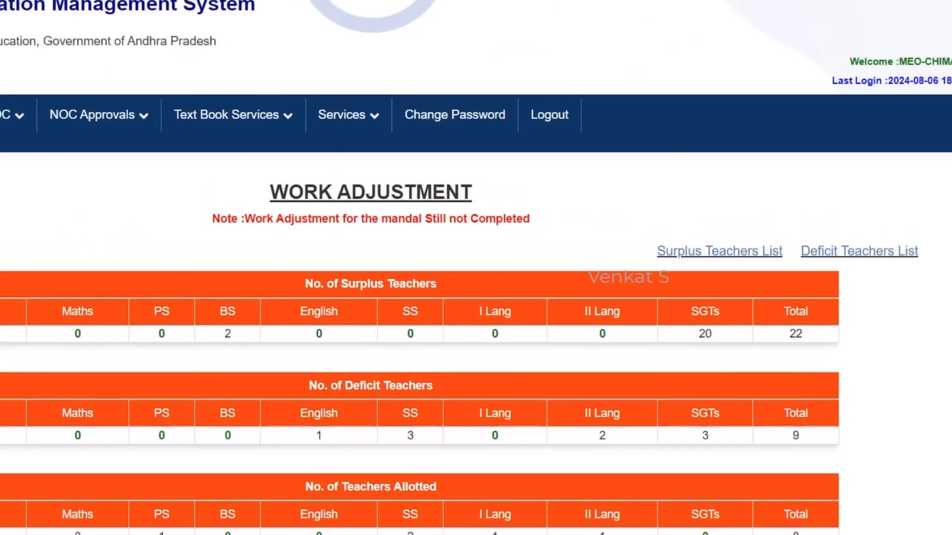
Set the SGTs assigning designation filter to SA_ENG and list its deficit schools
{"action": "scroll", "coordinate": [476, 268], "scroll_direction": "down", "scroll_amount": 2}
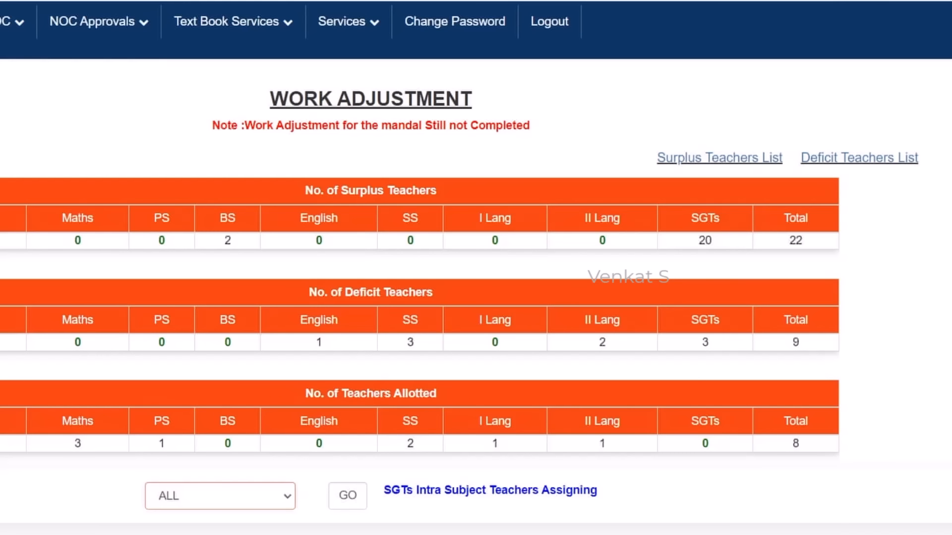
{"action": "left_click", "coordinate": [220, 496]}
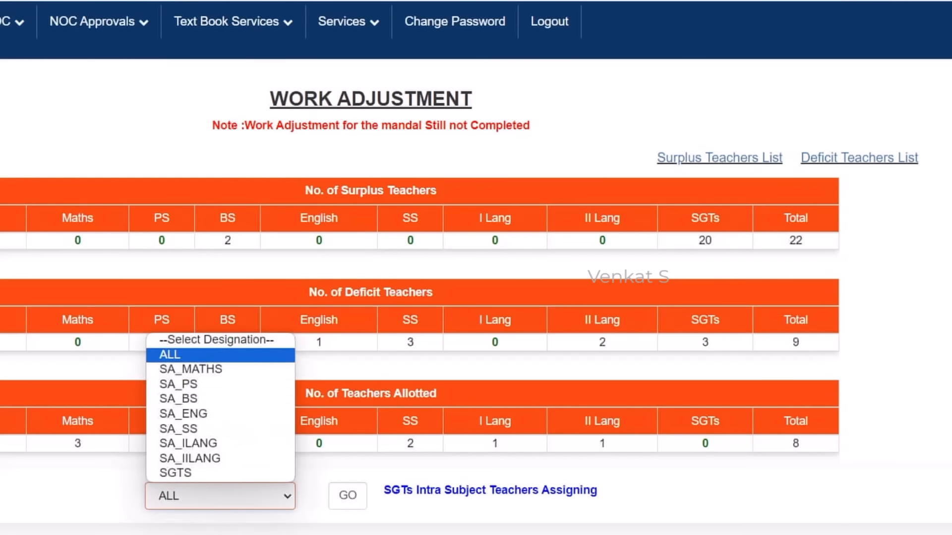
{"action": "left_click", "coordinate": [184, 414]}
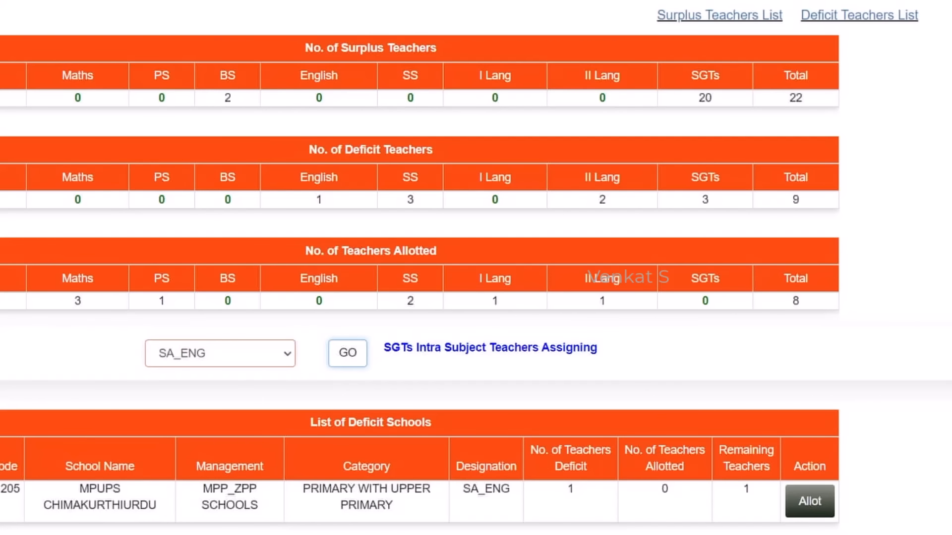
Allot the first selectable SGT with English and Social Studies methodology to MPUPS CHIMAKURTHIURDU for SA_ENG, then check the updated summaries
{"action": "left_click", "coordinate": [809, 502]}
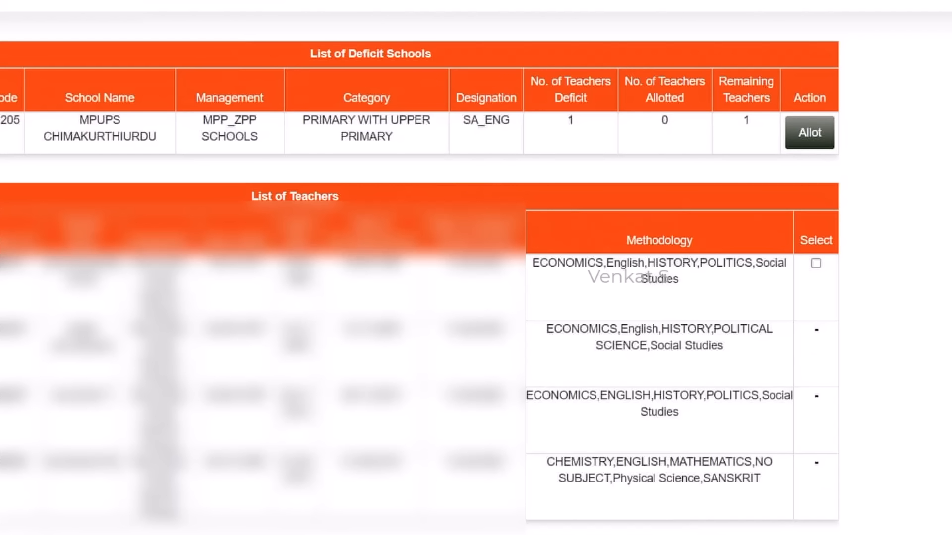
{"action": "left_click", "coordinate": [816, 263]}
{"action": "scroll", "coordinate": [476, 268], "scroll_direction": "down", "scroll_amount": 1}
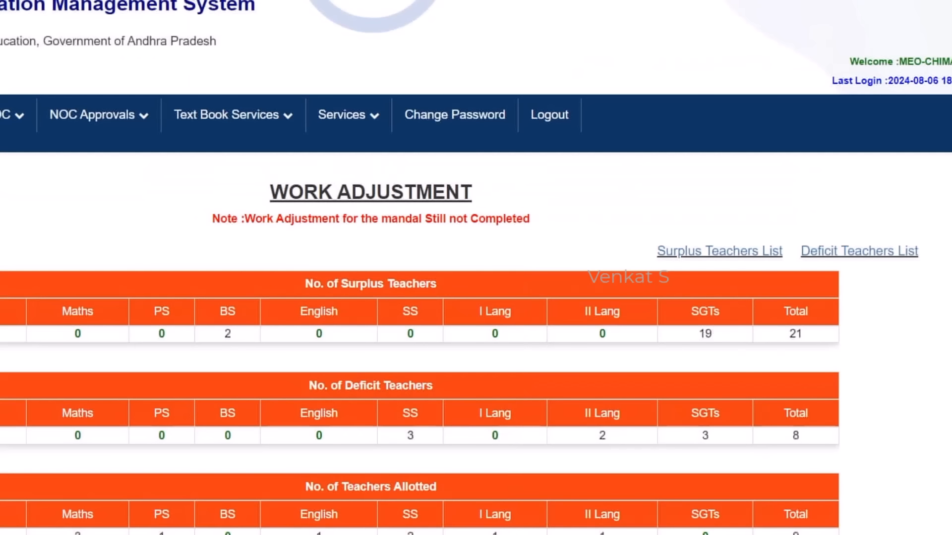
{"action": "scroll", "coordinate": [476, 267], "scroll_direction": "down", "scroll_amount": 1}
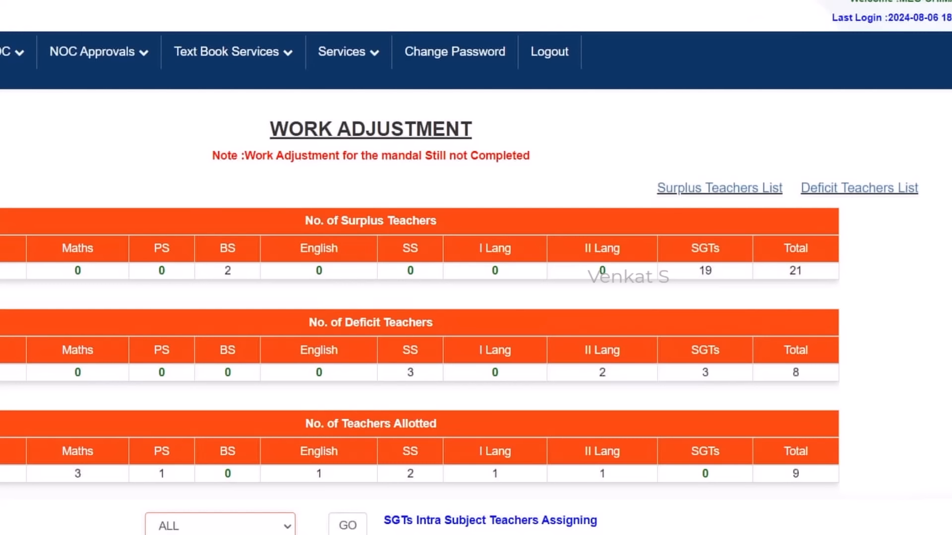
Under SGTs Intra Subject Teachers Assigning, list the SA_IILANG deficit schools, try to allot a teacher to one of them and dismiss the alert
{"action": "scroll", "coordinate": [476, 268], "scroll_direction": "down", "scroll_amount": 1}
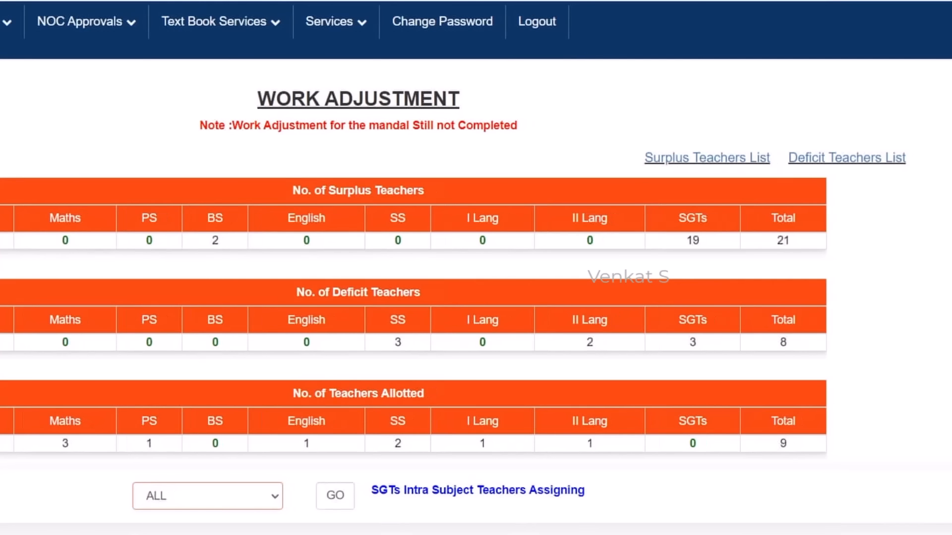
{"action": "left_click", "coordinate": [208, 497]}
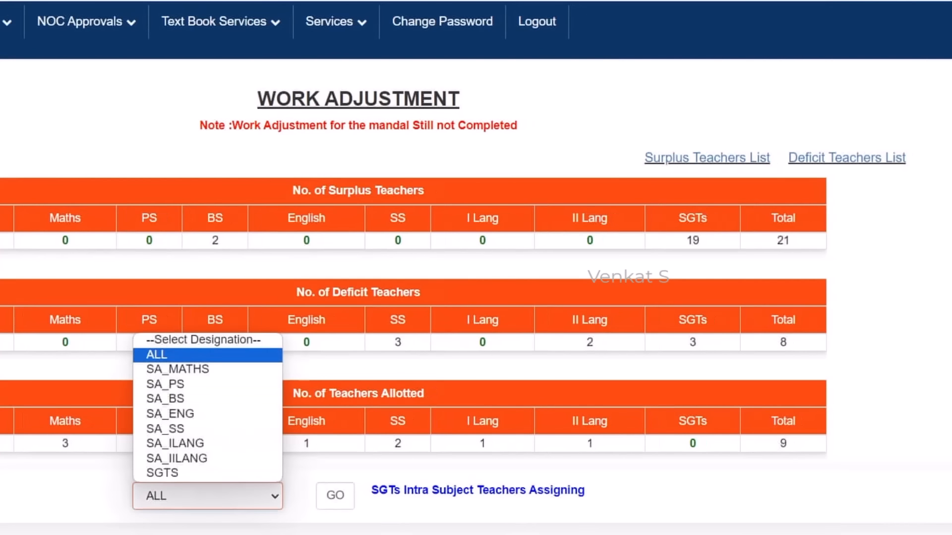
{"action": "key", "text": "Down"}
{"action": "key", "text": "Return"}
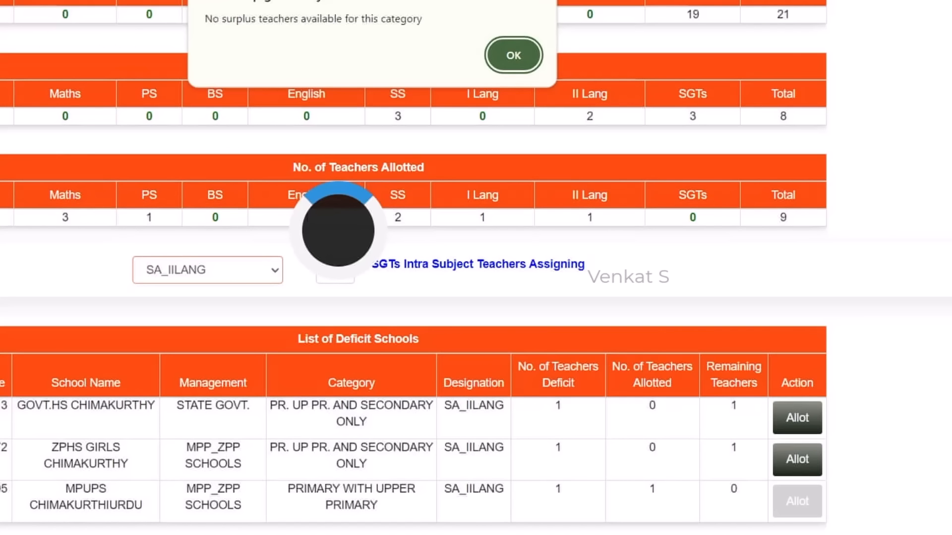
{"action": "key", "text": "Return"}
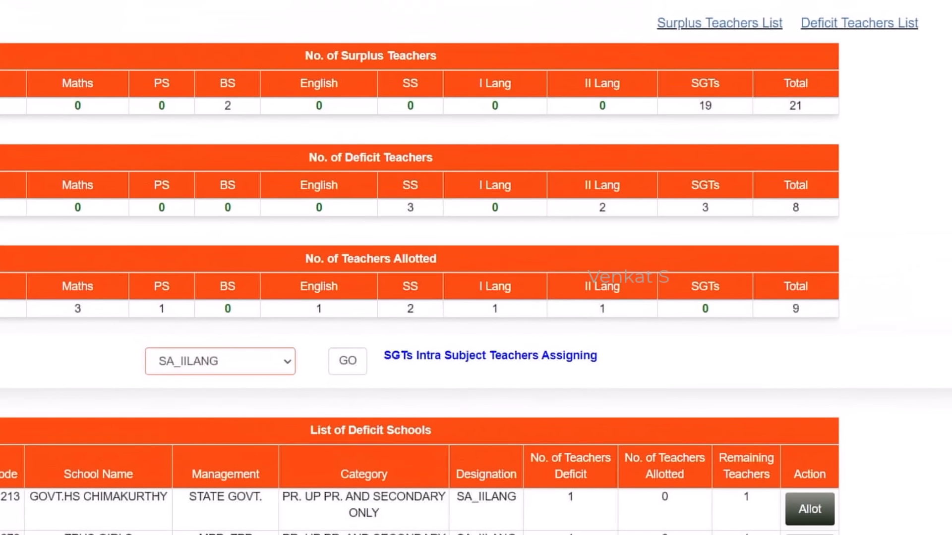
List the SA_SS deficit schools and allot the first selectable SGT, with History, Political Science and Telugu methodology, to a school with a remaining vacancy
{"action": "left_click", "coordinate": [220, 361]}
{"action": "key", "text": "Down"}
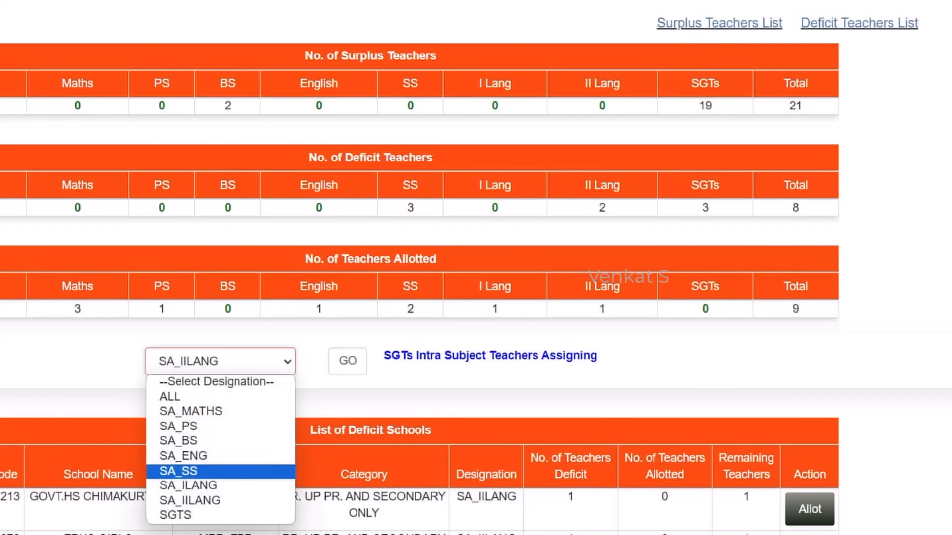
{"action": "key", "text": "Return"}
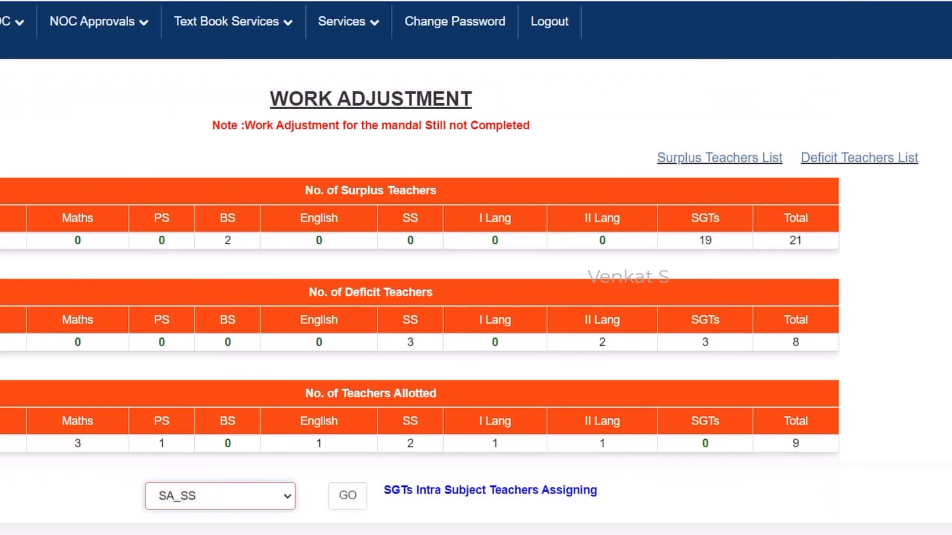
{"action": "scroll", "coordinate": [333, 223], "scroll_direction": "down", "scroll_amount": 5}
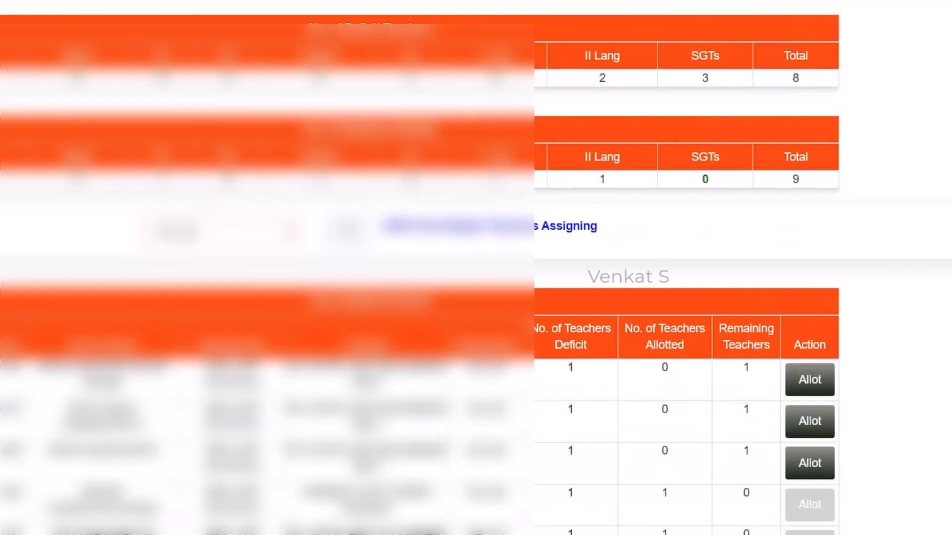
{"action": "scroll", "coordinate": [340, 223], "scroll_direction": "down", "scroll_amount": 8}
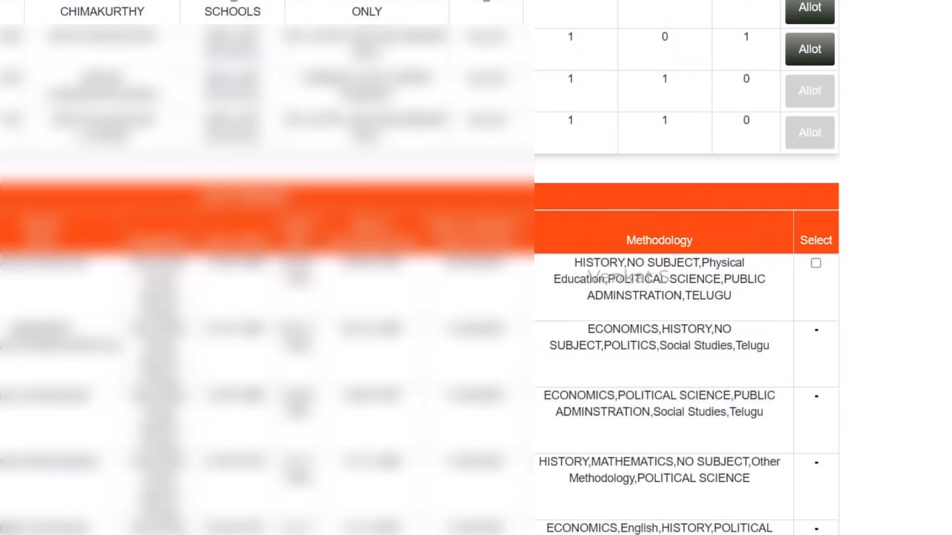
{"action": "left_click", "coordinate": [816, 264]}
{"action": "scroll", "coordinate": [815, 263], "scroll_direction": "down", "scroll_amount": 4}
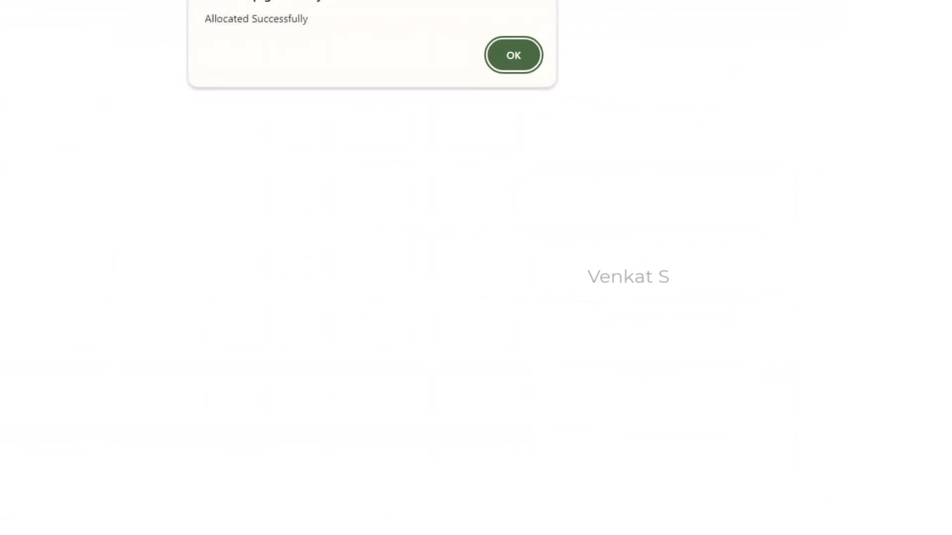
{"action": "key", "text": "Return"}
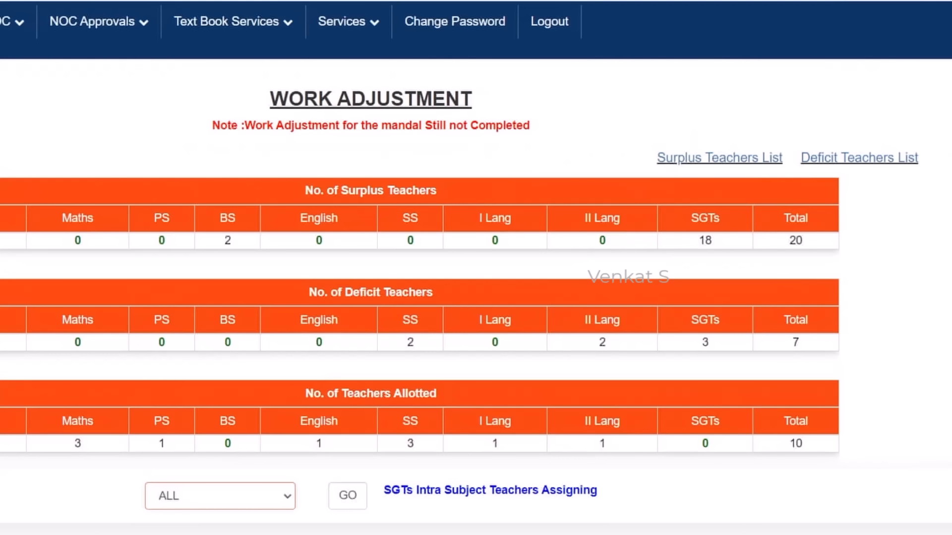
List the SA_SS deficit schools again and allot the first selectable SGT, with Economics, History, Politics and Social Studies methodology, to another school
{"action": "left_click", "coordinate": [220, 497]}
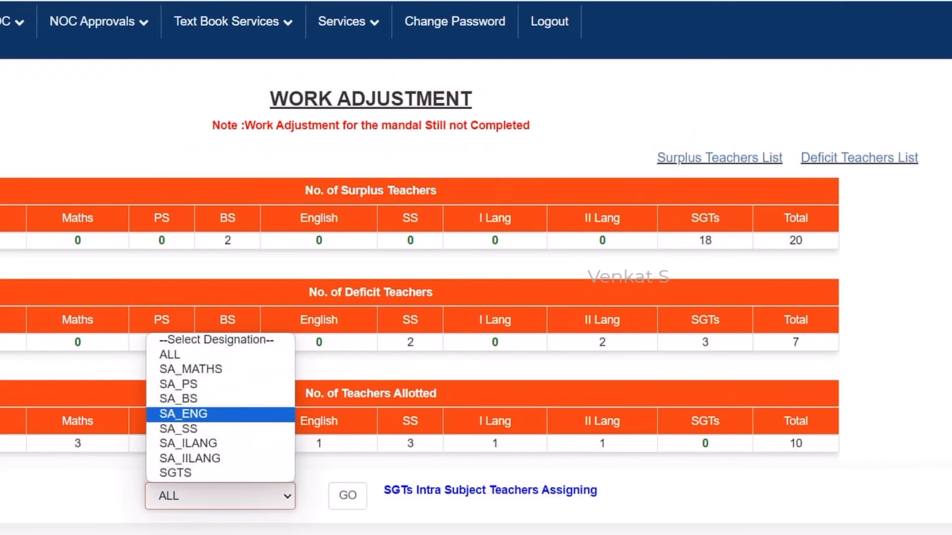
{"action": "left_click", "coordinate": [220, 429]}
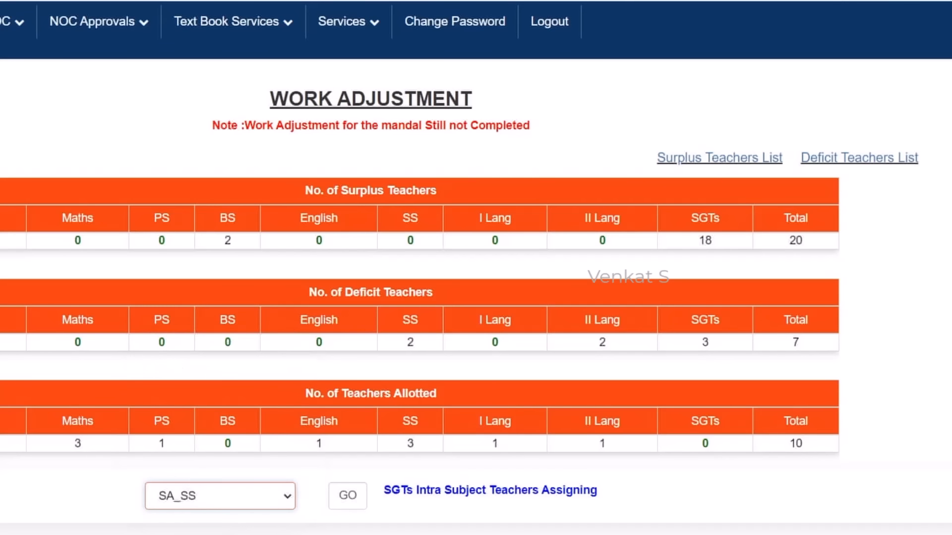
{"action": "left_click", "coordinate": [348, 496]}
{"action": "scroll", "coordinate": [347, 496], "scroll_direction": "down", "scroll_amount": 9}
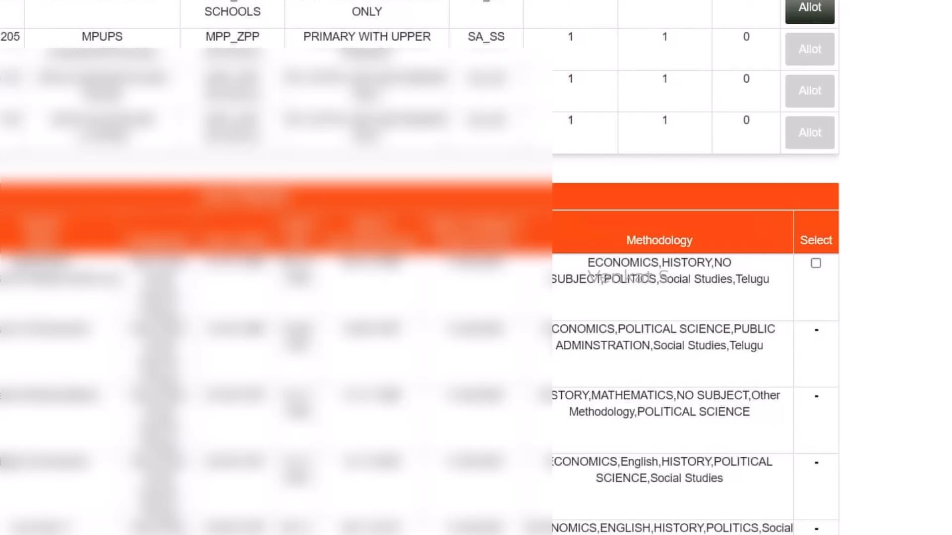
{"action": "left_click", "coordinate": [816, 264]}
{"action": "scroll", "coordinate": [476, 268], "scroll_direction": "down", "scroll_amount": 3}
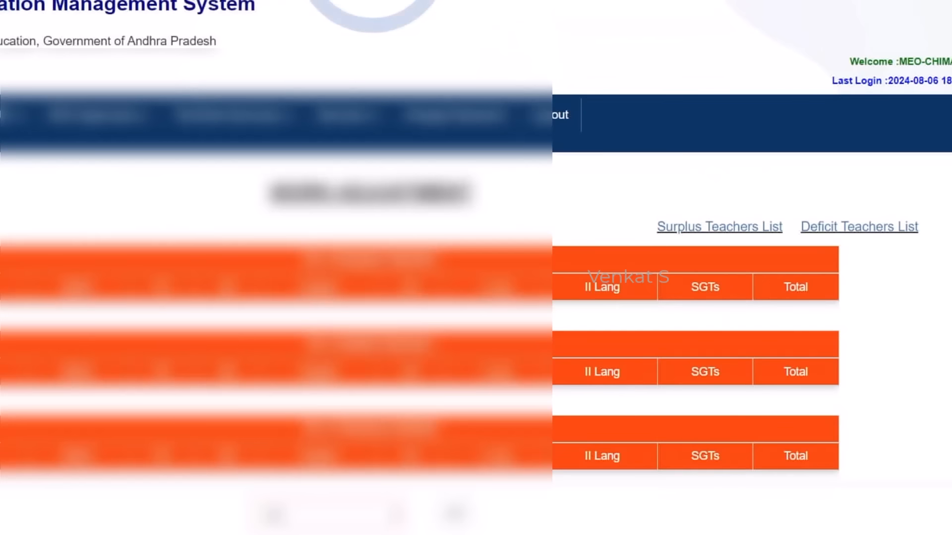
{"action": "scroll", "coordinate": [476, 268], "scroll_direction": "down", "scroll_amount": 2}
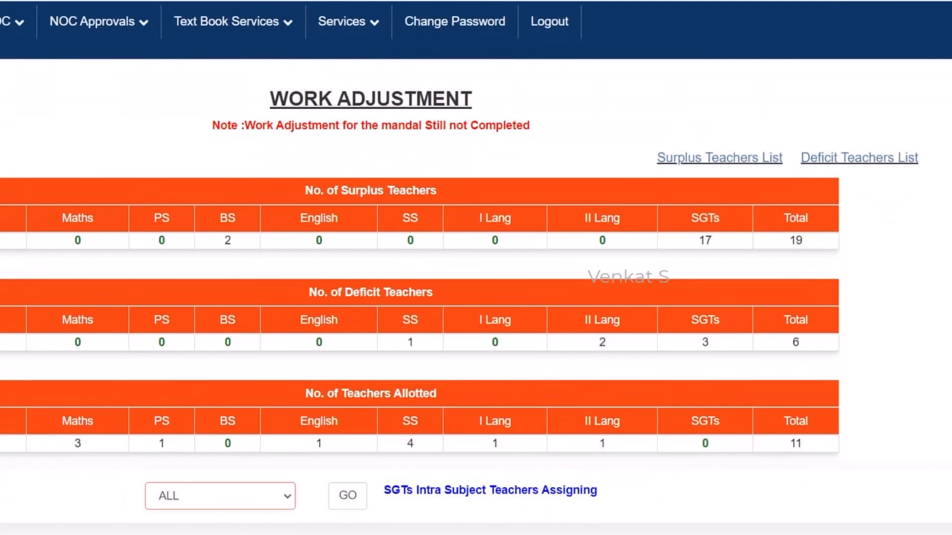
For SA_SS, allot the first selectable SGT with Economics, Political Science, Public Administration and Social Studies methodology to ZPHS GONUGUNTA
{"action": "left_click", "coordinate": [220, 496]}
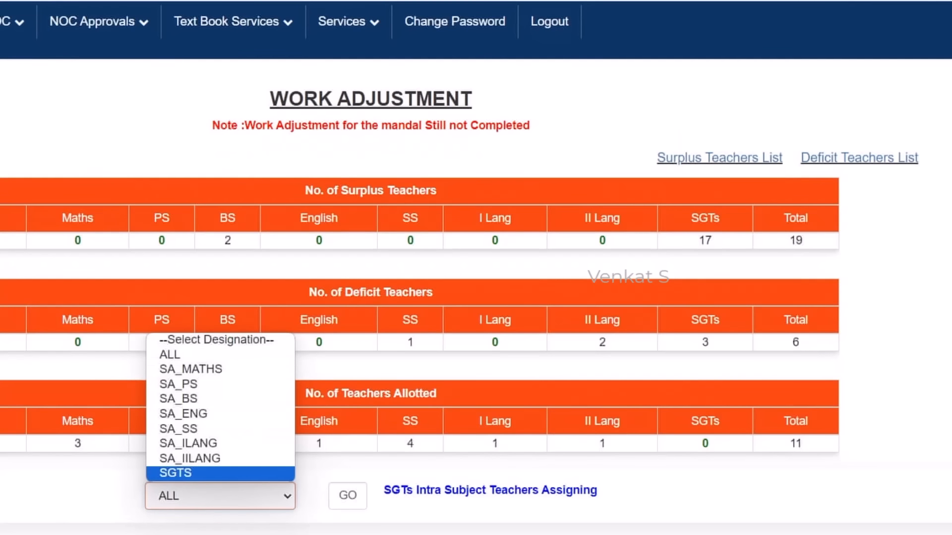
{"action": "key", "text": "Up"}
{"action": "key", "text": "Return"}
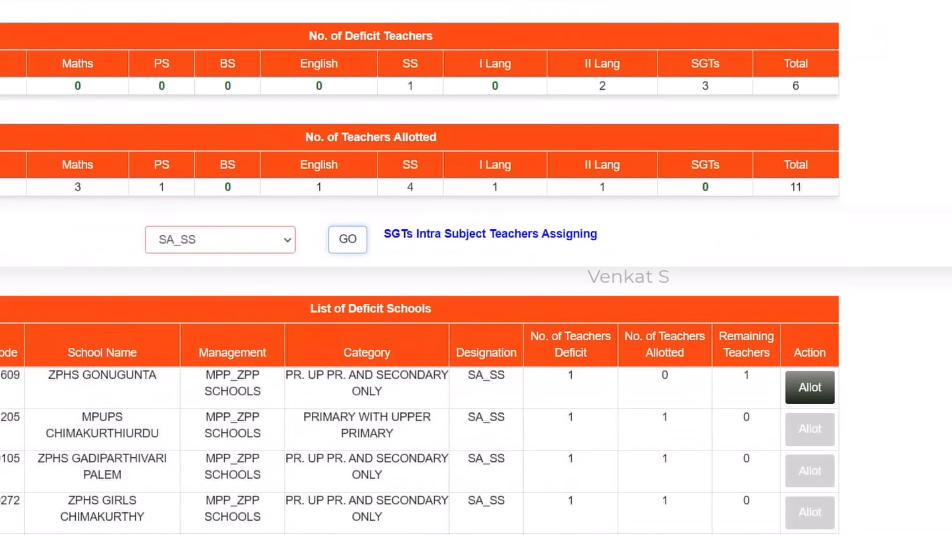
{"action": "scroll", "coordinate": [476, 267], "scroll_direction": "down", "scroll_amount": 1}
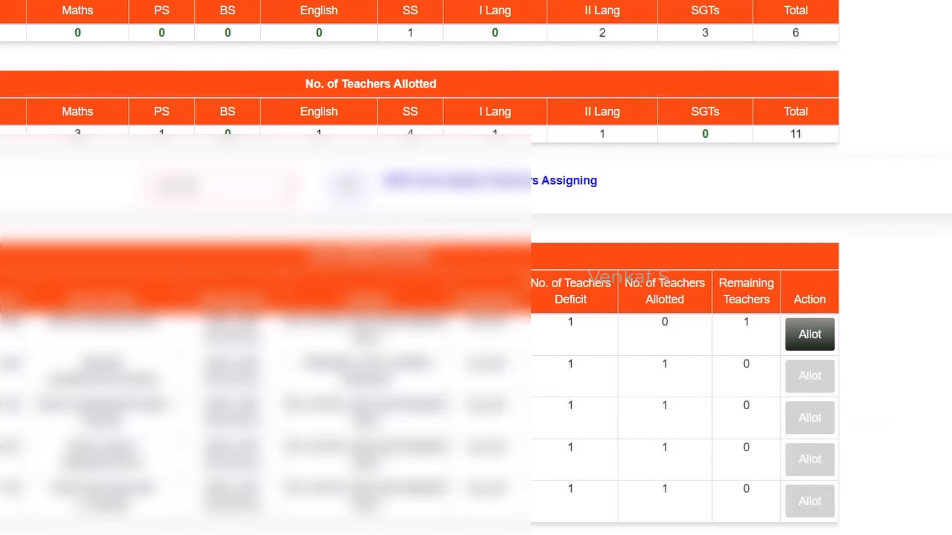
{"action": "left_click", "coordinate": [810, 335]}
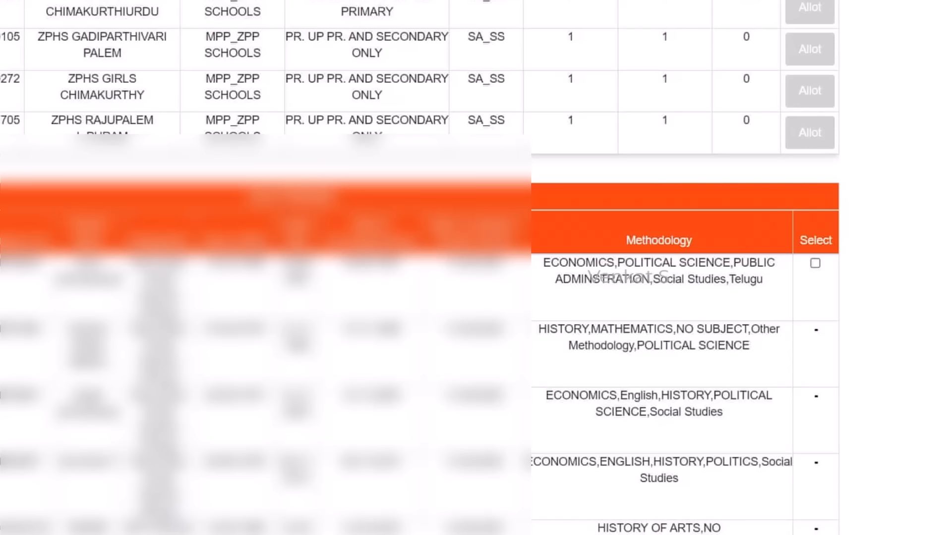
{"action": "left_click", "coordinate": [815, 263]}
{"action": "scroll", "coordinate": [476, 268], "scroll_direction": "down", "scroll_amount": 2}
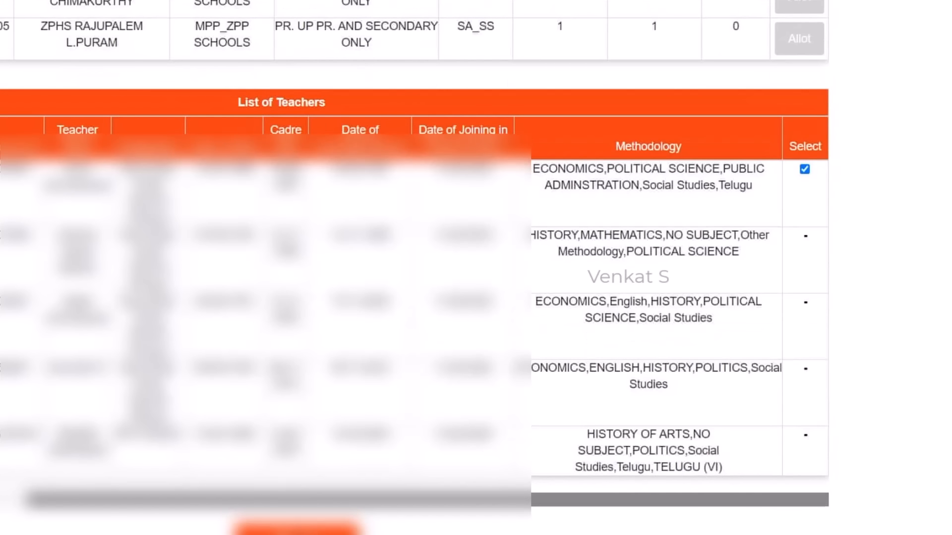
{"action": "left_click", "coordinate": [297, 529]}
{"action": "key", "text": "Return"}
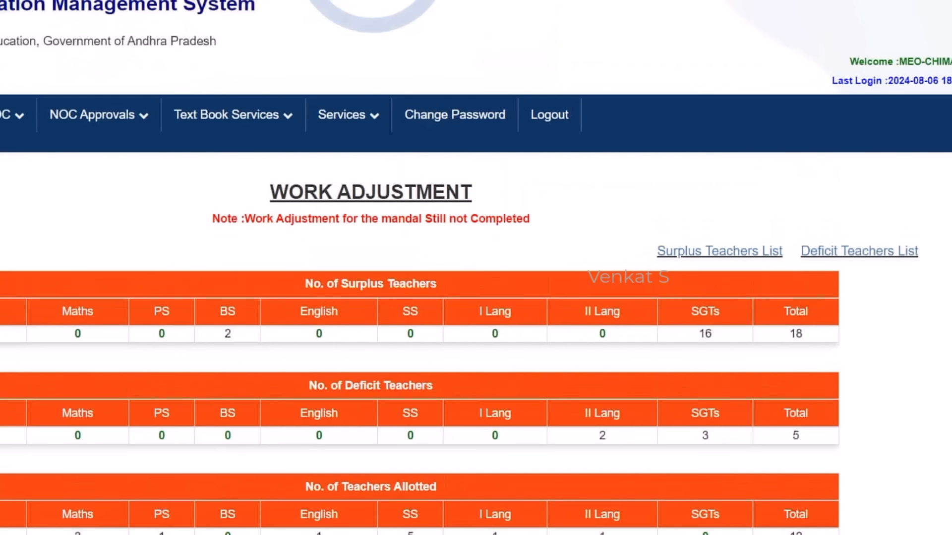
Under SGTs Teachers Assigning, list the SA_IILANG deficit schools, try to allot a teacher to GOVT.HS CHIMAKURTHY and dismiss the alert
{"action": "scroll", "coordinate": [476, 268], "scroll_direction": "down", "scroll_amount": 2}
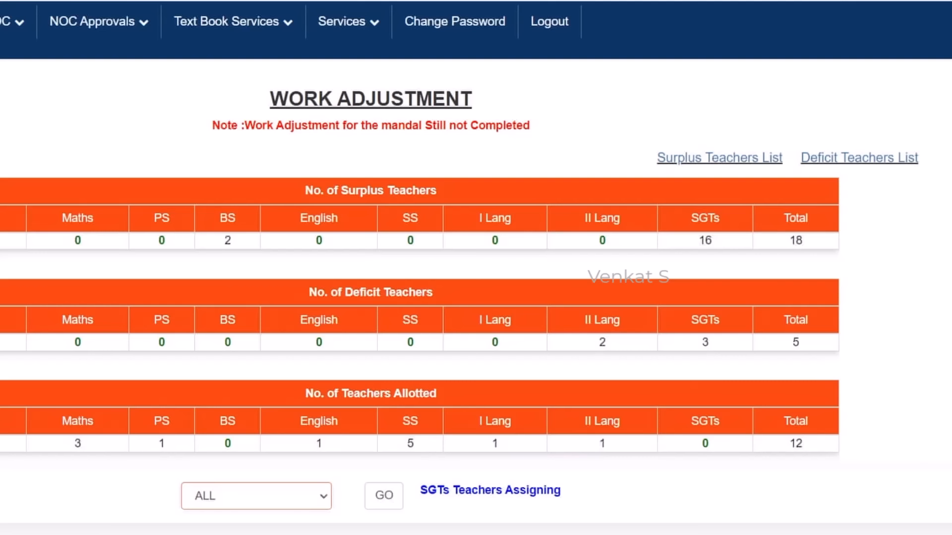
{"action": "left_click", "coordinate": [256, 496]}
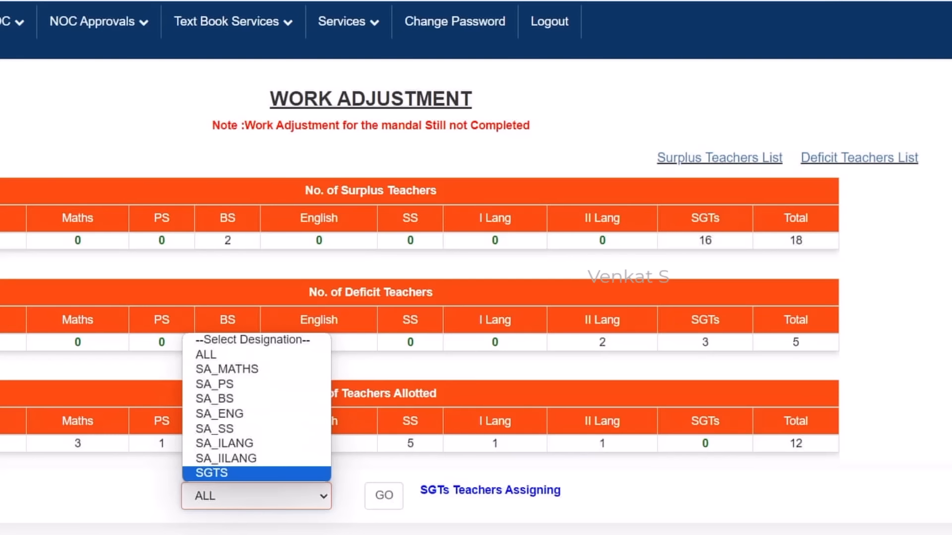
{"action": "left_click", "coordinate": [225, 444]}
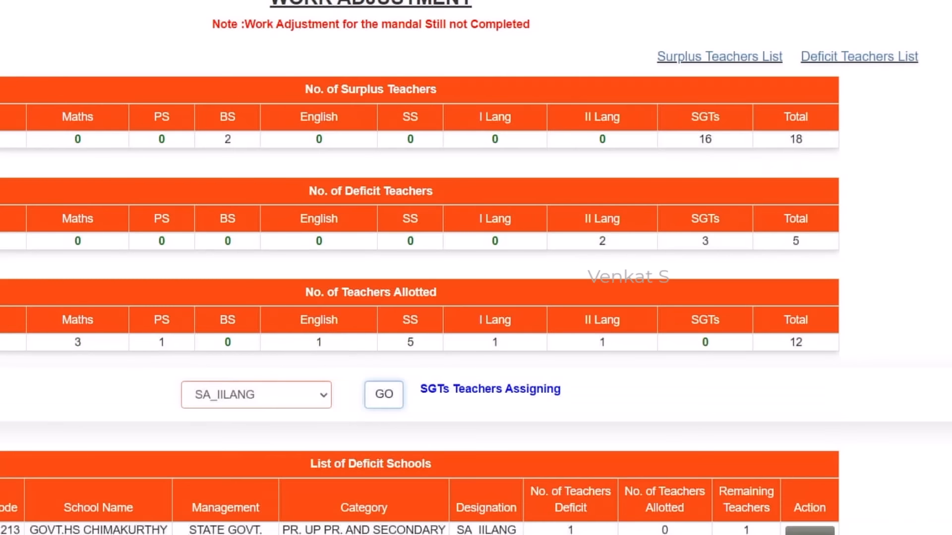
{"action": "scroll", "coordinate": [476, 268], "scroll_direction": "down", "scroll_amount": 3}
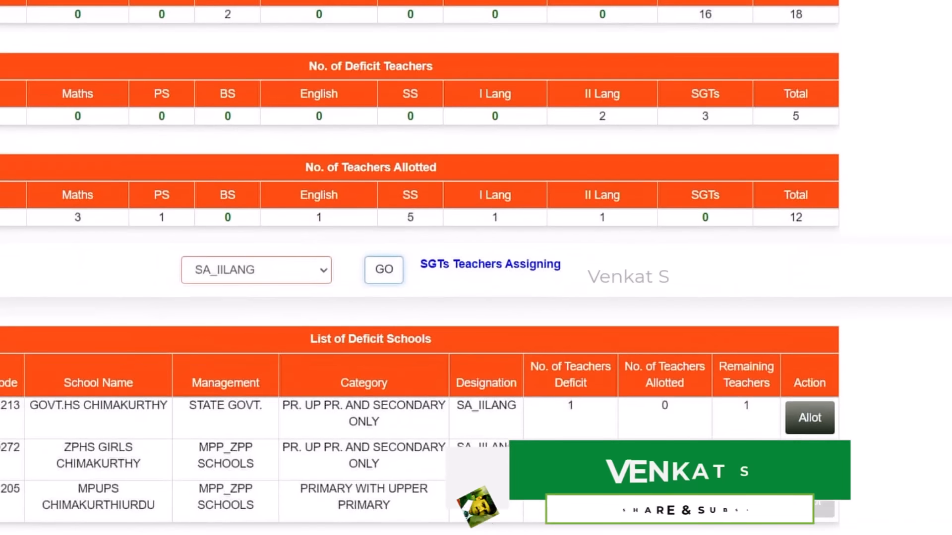
{"action": "left_click", "coordinate": [810, 418]}
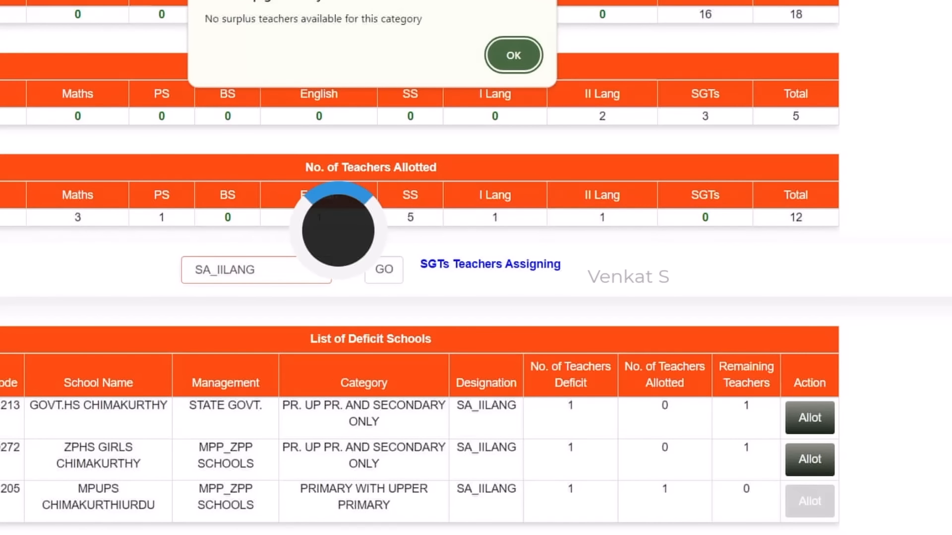
{"action": "left_click", "coordinate": [513, 55]}
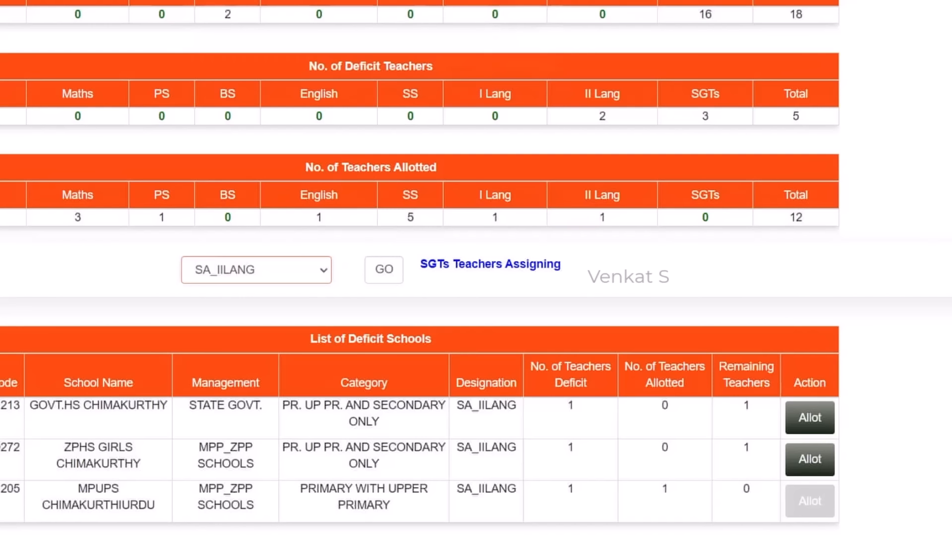
Under SGTs Teachers Assigning, list the deficit schools for the SGTS designation
{"action": "scroll", "coordinate": [476, 267], "scroll_direction": "up", "scroll_amount": 1}
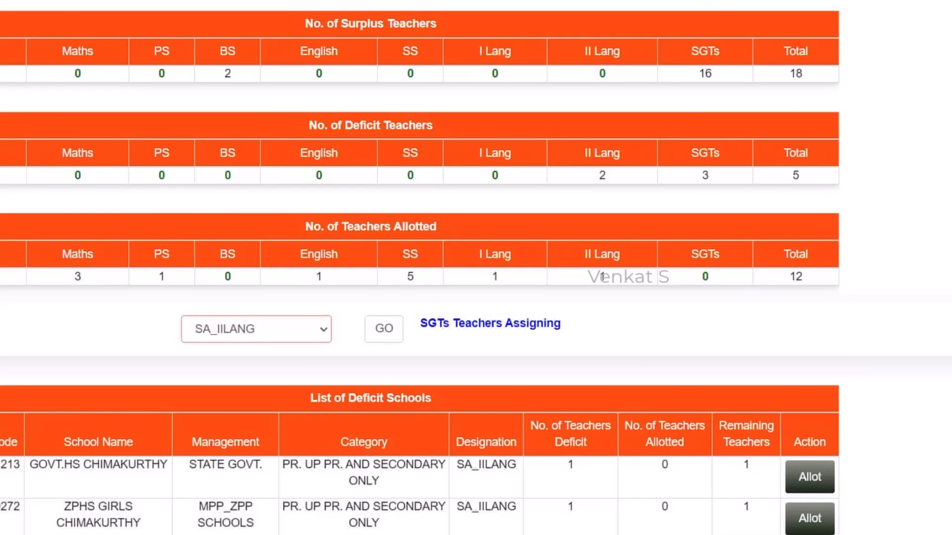
{"action": "scroll", "coordinate": [476, 268], "scroll_direction": "up", "scroll_amount": 1}
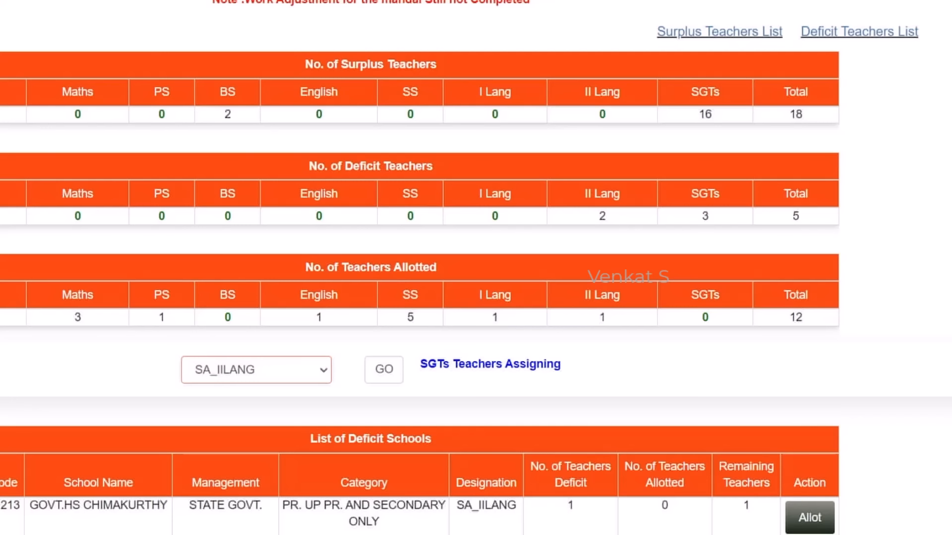
{"action": "scroll", "coordinate": [476, 267], "scroll_direction": "down", "scroll_amount": 1}
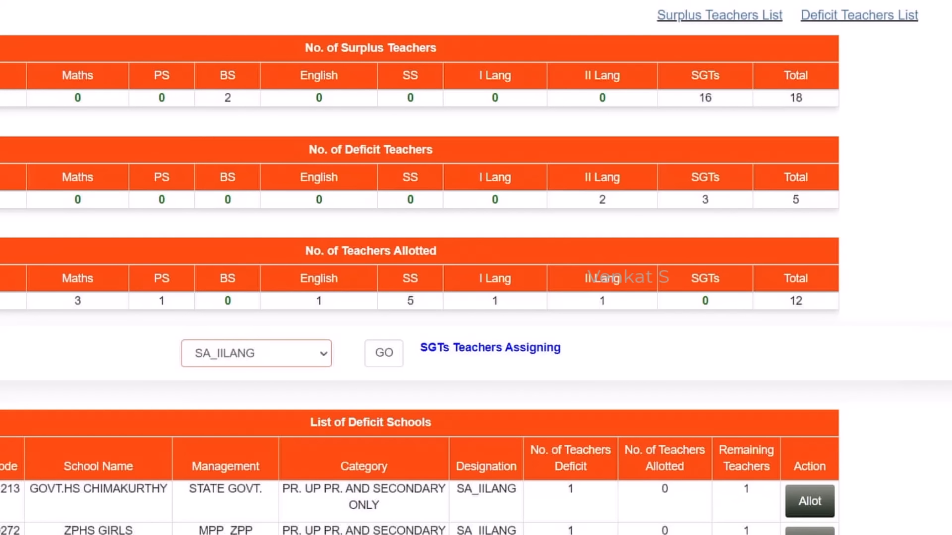
{"action": "scroll", "coordinate": [476, 268], "scroll_direction": "down", "scroll_amount": 3}
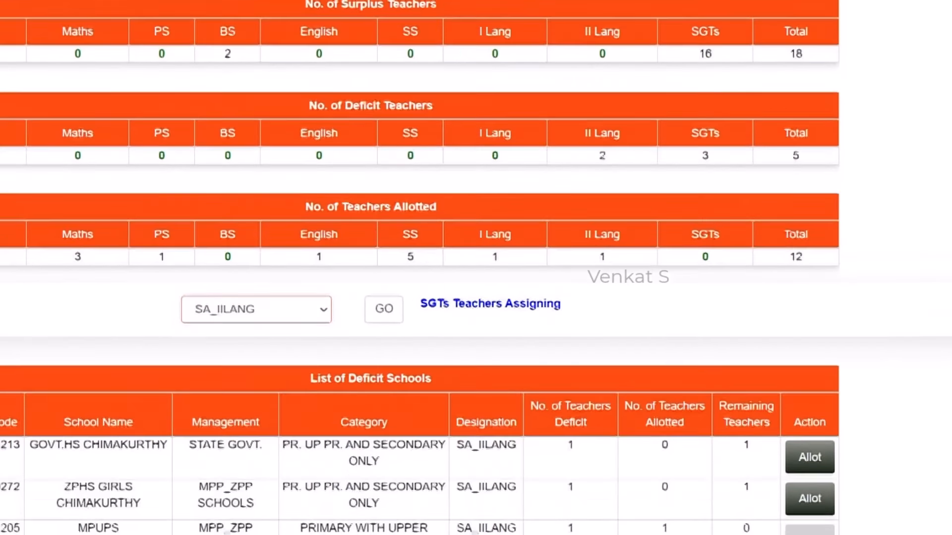
{"action": "left_click", "coordinate": [256, 280]}
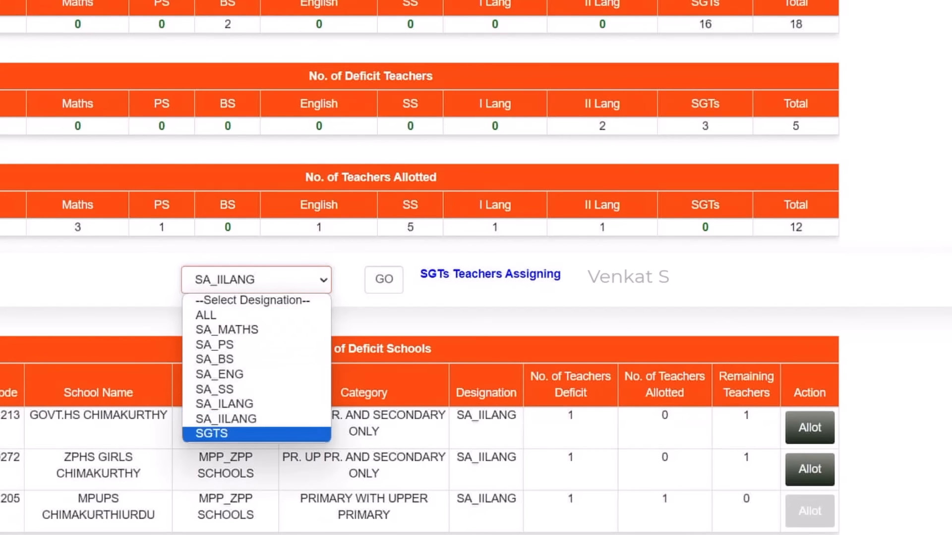
{"action": "left_click", "coordinate": [212, 433]}
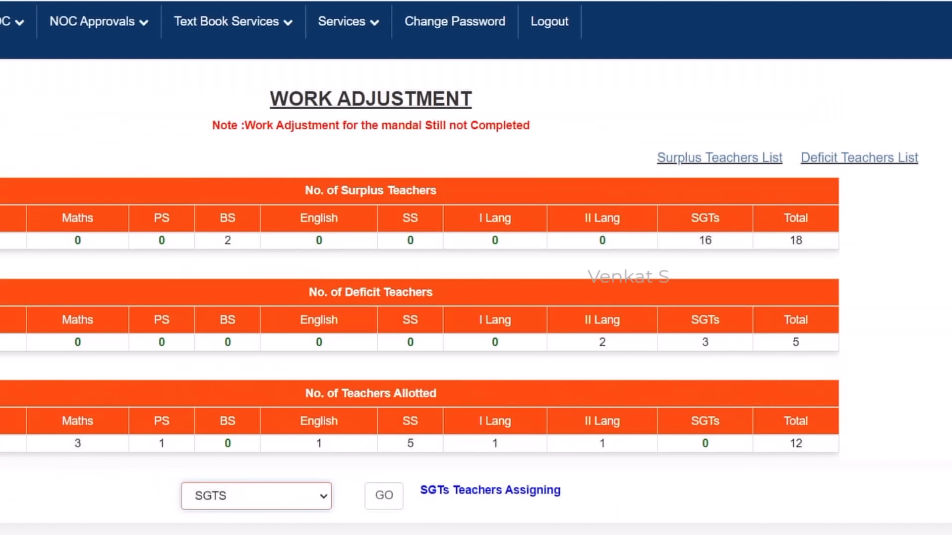
{"action": "left_click", "coordinate": [383, 496]}
Allot the first selectable SGT, with Chemistry, Mathematics, Physical Science and Physics methodology, to an SGTS deficit school
{"action": "scroll", "coordinate": [384, 496], "scroll_direction": "down", "scroll_amount": 4}
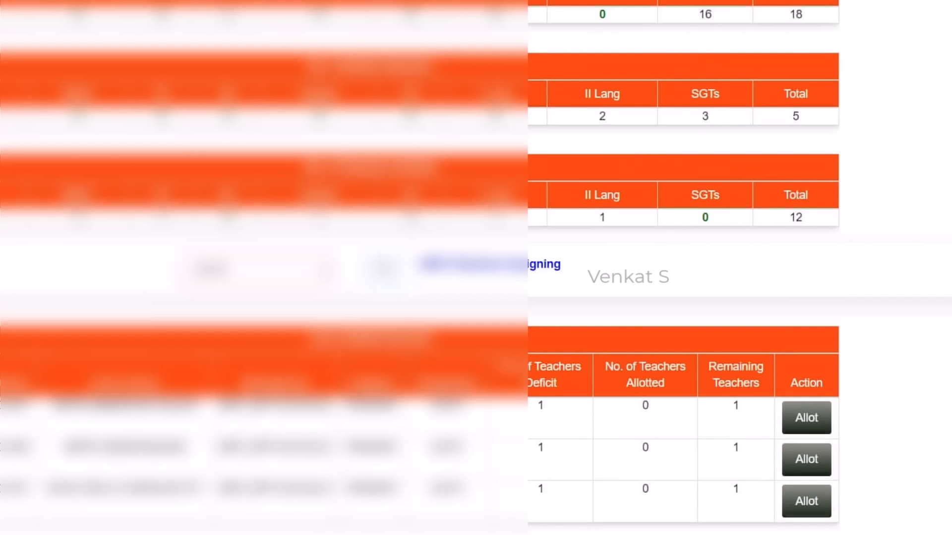
{"action": "scroll", "coordinate": [339, 233], "scroll_direction": "down", "scroll_amount": 7}
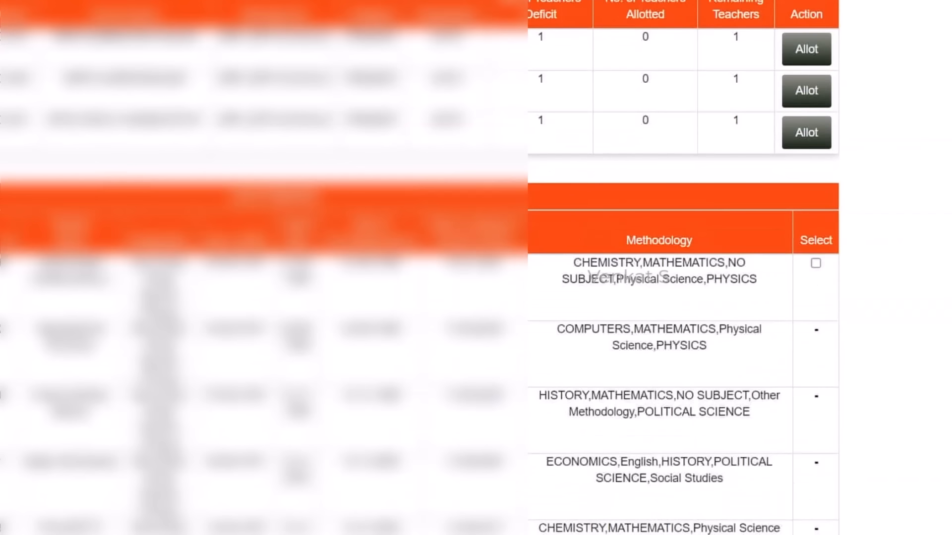
{"action": "scroll", "coordinate": [420, 268], "scroll_direction": "down", "scroll_amount": 7}
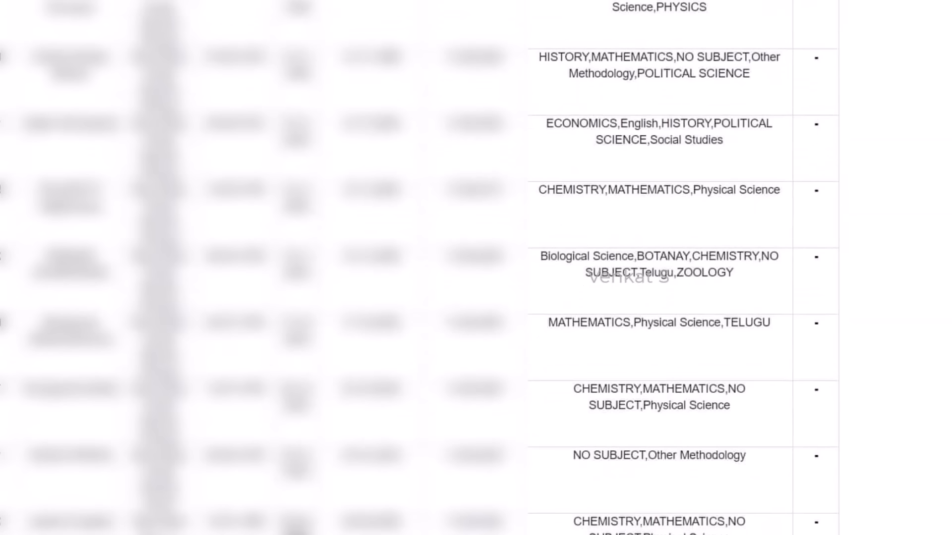
{"action": "scroll", "coordinate": [420, 268], "scroll_direction": "up", "scroll_amount": 15}
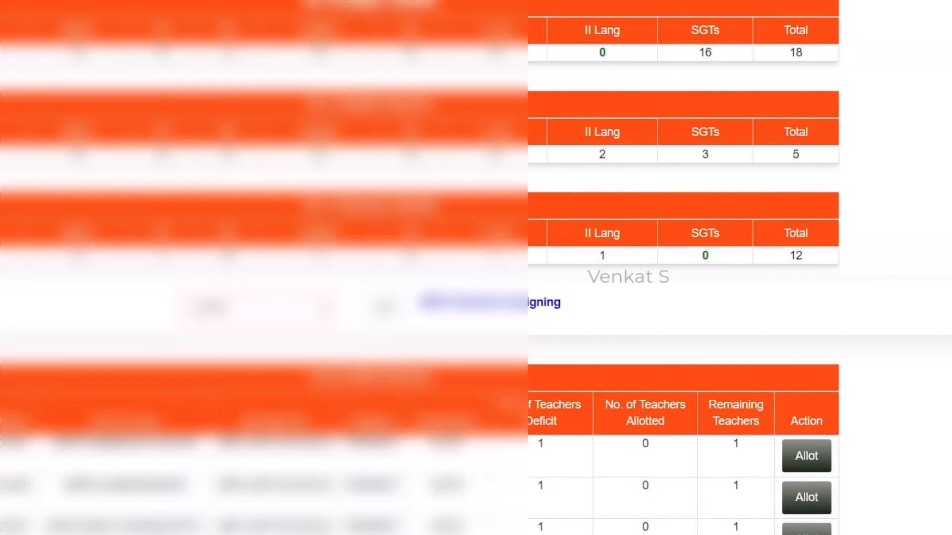
{"action": "scroll", "coordinate": [684, 267], "scroll_direction": "up", "scroll_amount": 1}
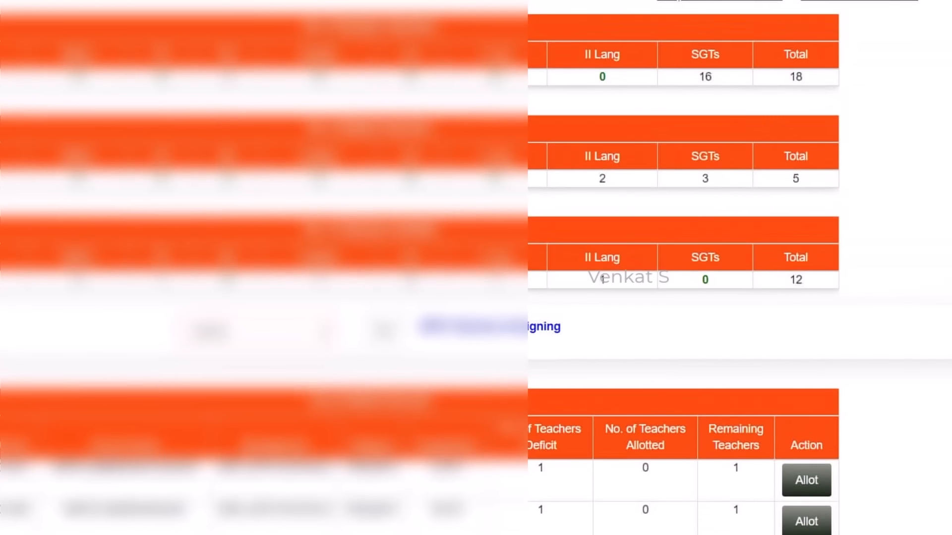
{"action": "scroll", "coordinate": [475, 268], "scroll_direction": "down", "scroll_amount": 10}
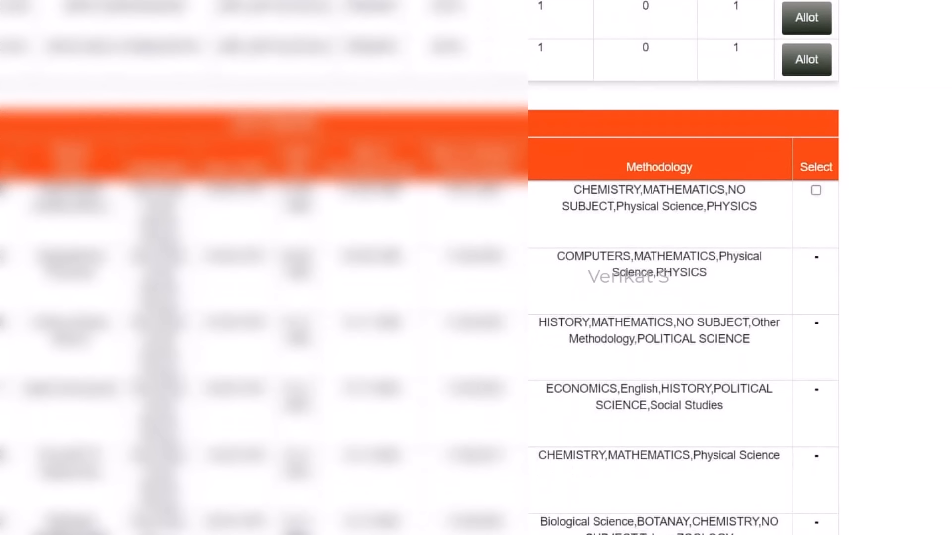
{"action": "left_click", "coordinate": [816, 190]}
{"action": "scroll", "coordinate": [684, 267], "scroll_direction": "down", "scroll_amount": 15}
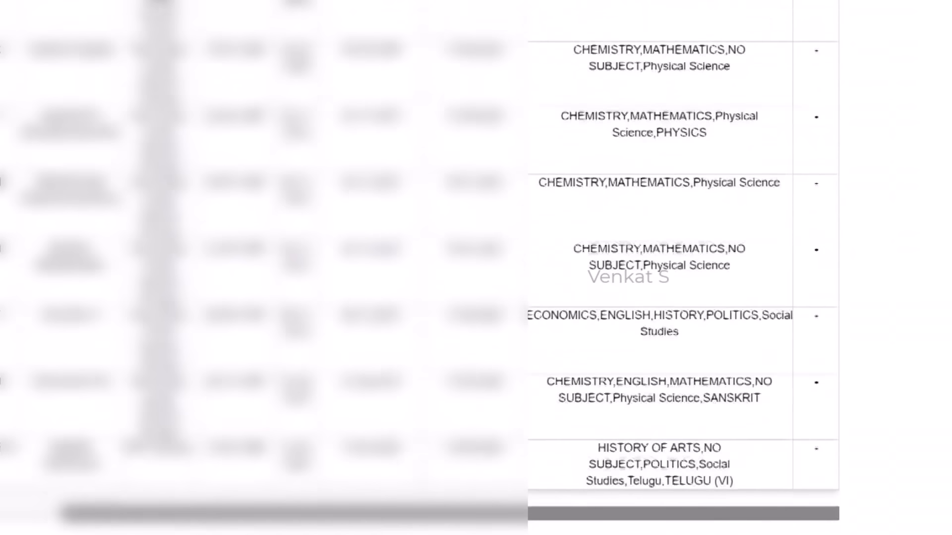
Allot the first selectable SGT, with Computers, Mathematics, Physical Science and Physics methodology, to another school with an SGT vacancy
{"action": "scroll", "coordinate": [476, 267], "scroll_direction": "up", "scroll_amount": 20}
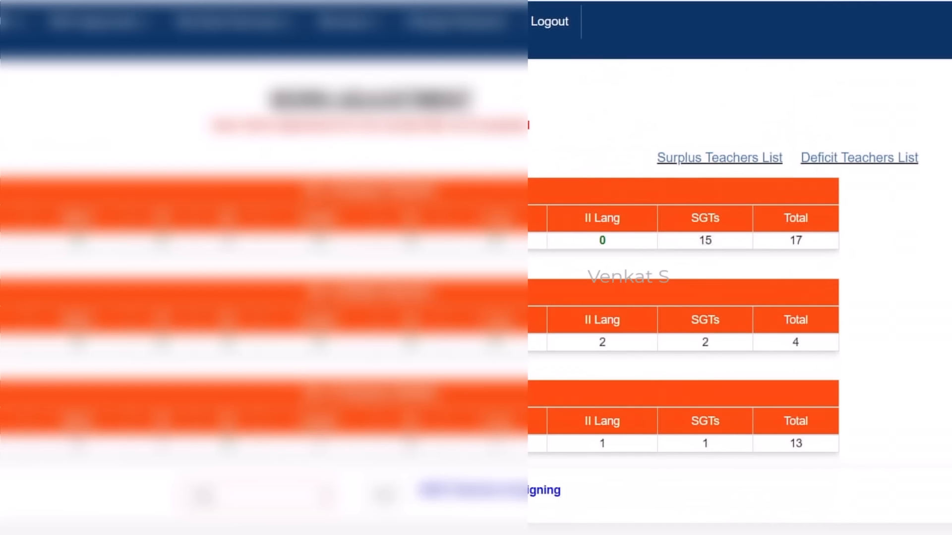
{"action": "scroll", "coordinate": [334, 219], "scroll_direction": "down", "scroll_amount": 6}
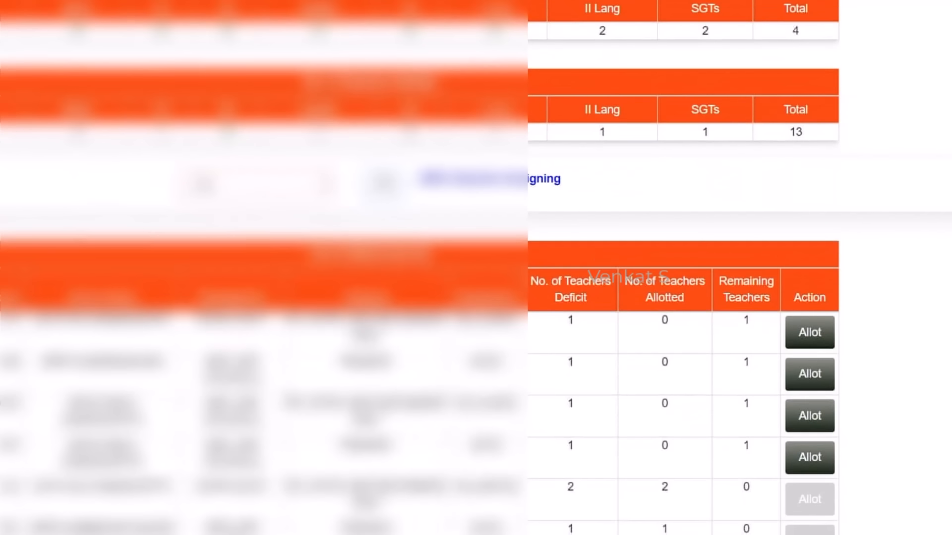
{"action": "scroll", "coordinate": [476, 268], "scroll_direction": "down", "scroll_amount": 2}
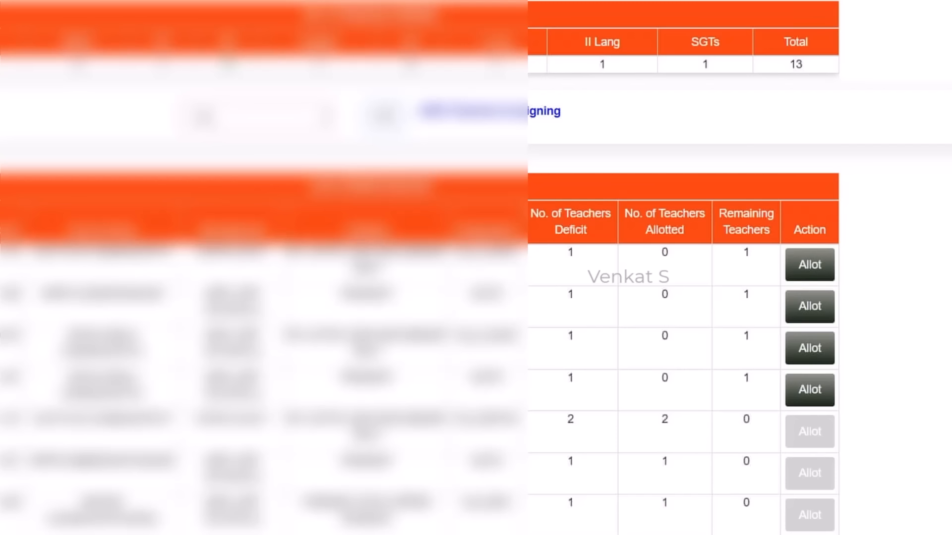
{"action": "scroll", "coordinate": [340, 212], "scroll_direction": "down", "scroll_amount": 10}
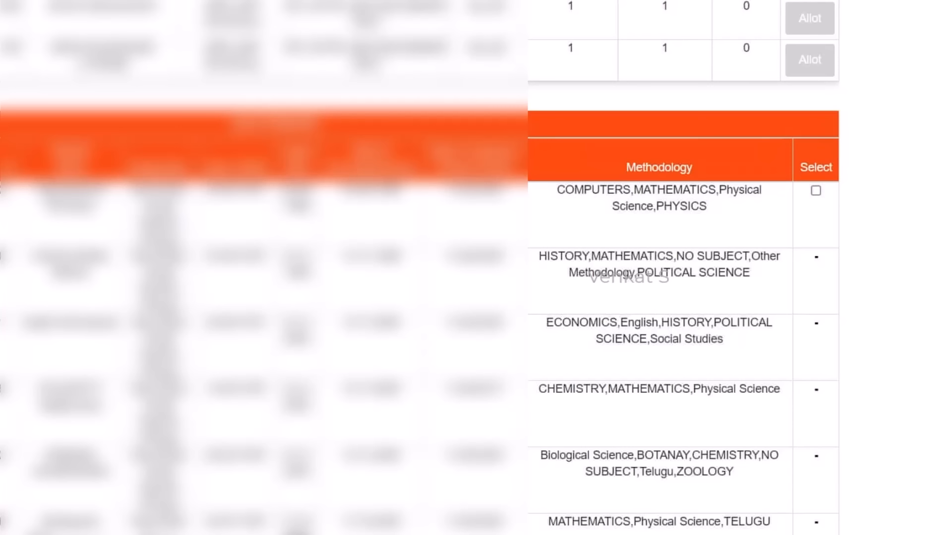
{"action": "left_click", "coordinate": [816, 191]}
{"action": "scroll", "coordinate": [659, 298], "scroll_direction": "down", "scroll_amount": 12}
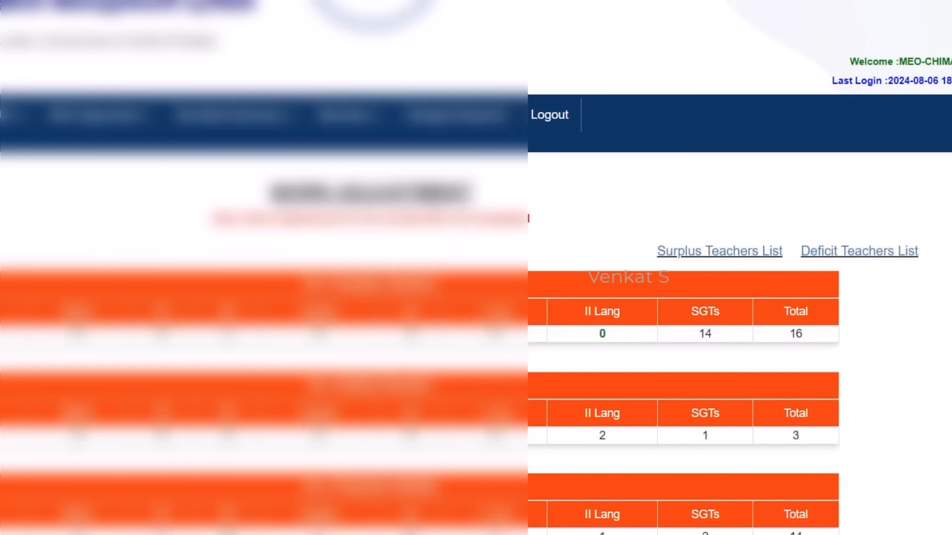
Allot the first selectable SGT, with History, Mathematics, Other Methodology and Political Science, to the last school with an SGT vacancy
{"action": "scroll", "coordinate": [476, 298], "scroll_direction": "down", "scroll_amount": 2}
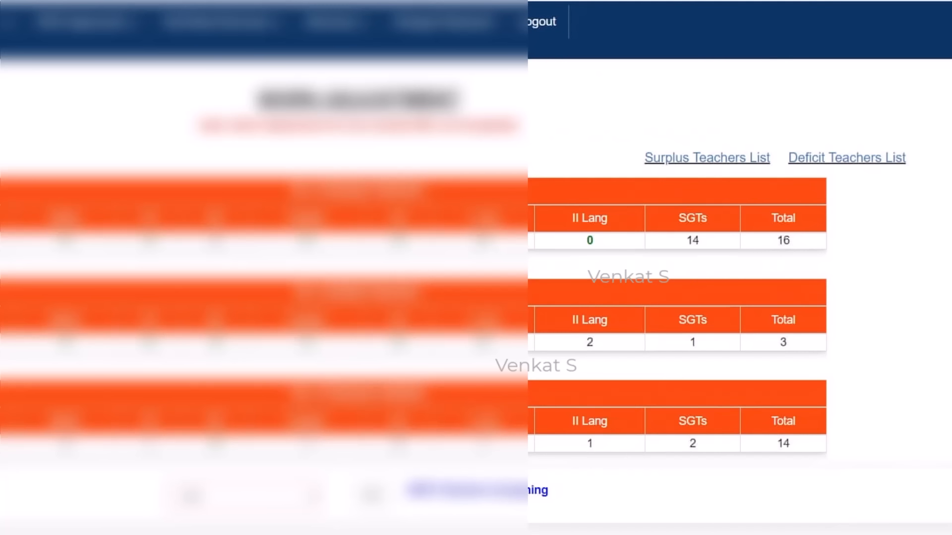
{"action": "scroll", "coordinate": [329, 223], "scroll_direction": "down", "scroll_amount": 7}
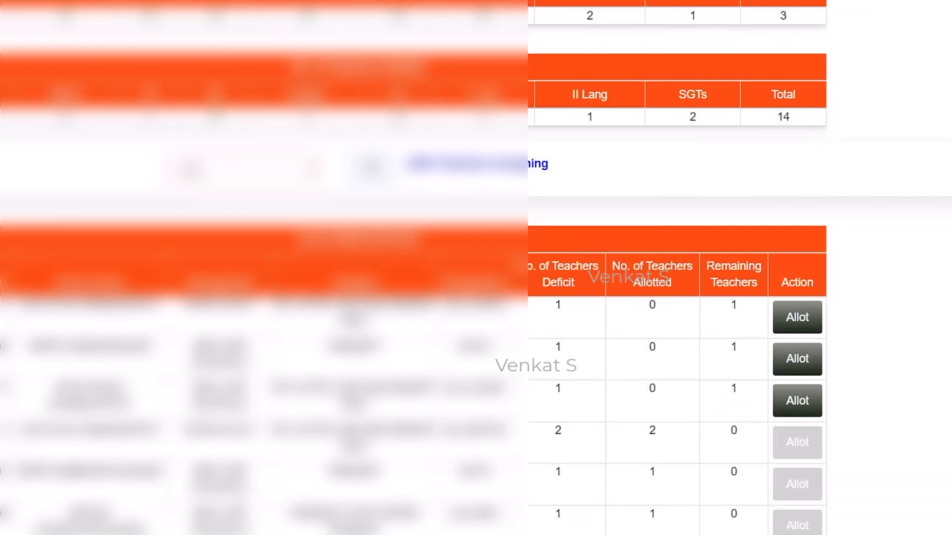
{"action": "scroll", "coordinate": [476, 318], "scroll_direction": "down", "scroll_amount": 12}
{"action": "scroll", "coordinate": [476, 318], "scroll_direction": "right", "scroll_amount": 4}
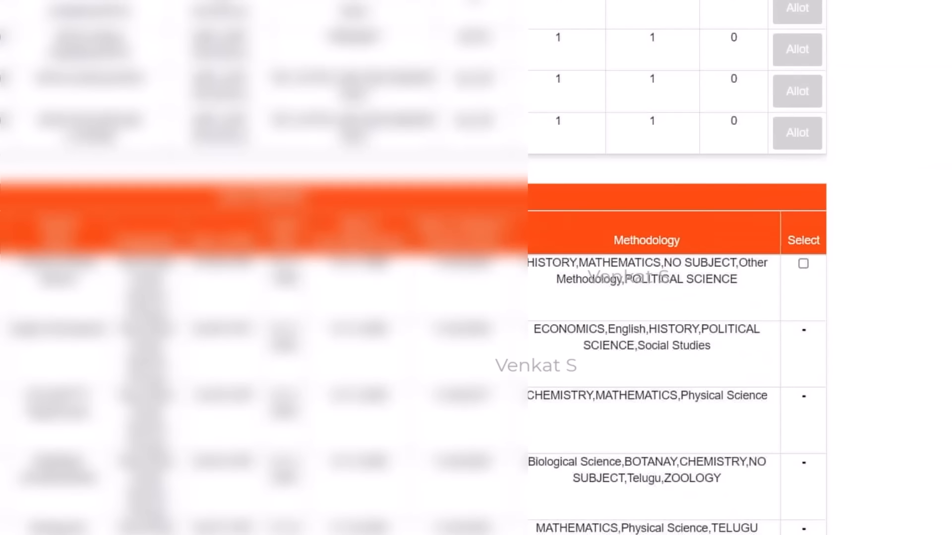
{"action": "left_click", "coordinate": [804, 264]}
{"action": "scroll", "coordinate": [476, 317], "scroll_direction": "down", "scroll_amount": 2}
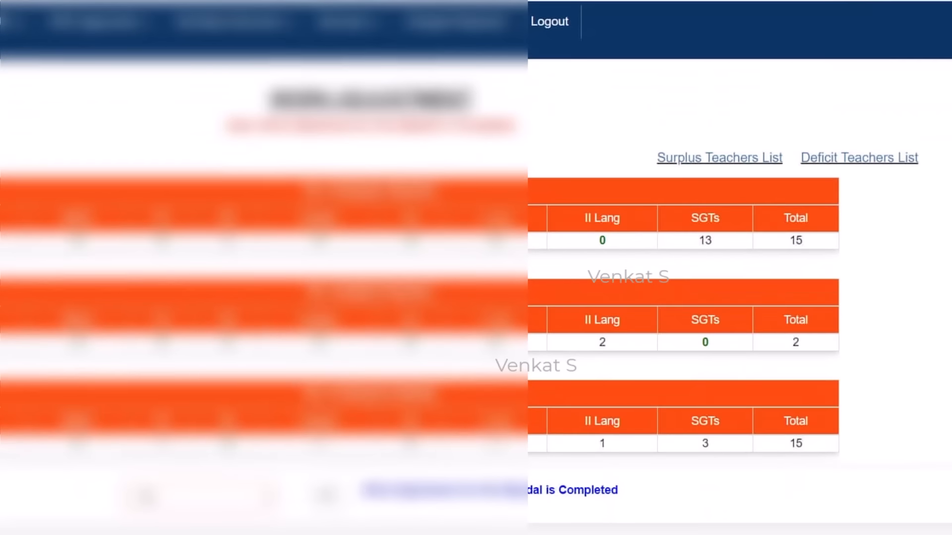